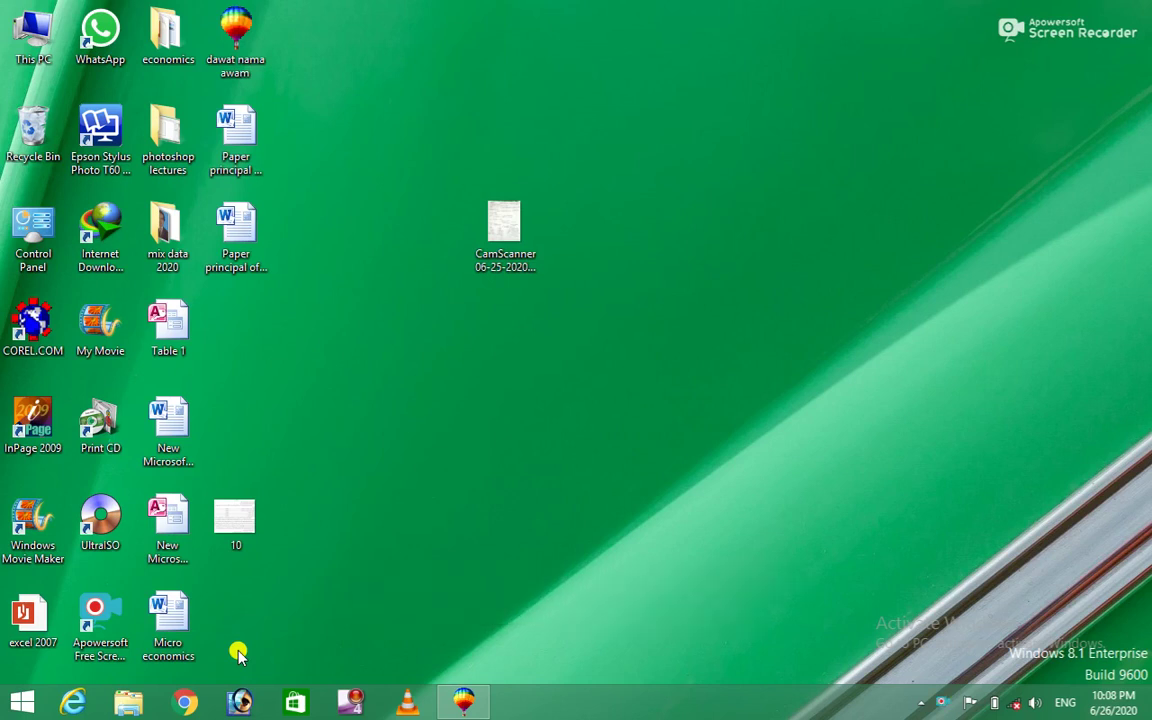
Step: Restore the CorelDRAW 9 window from the taskbar
click(468, 703)
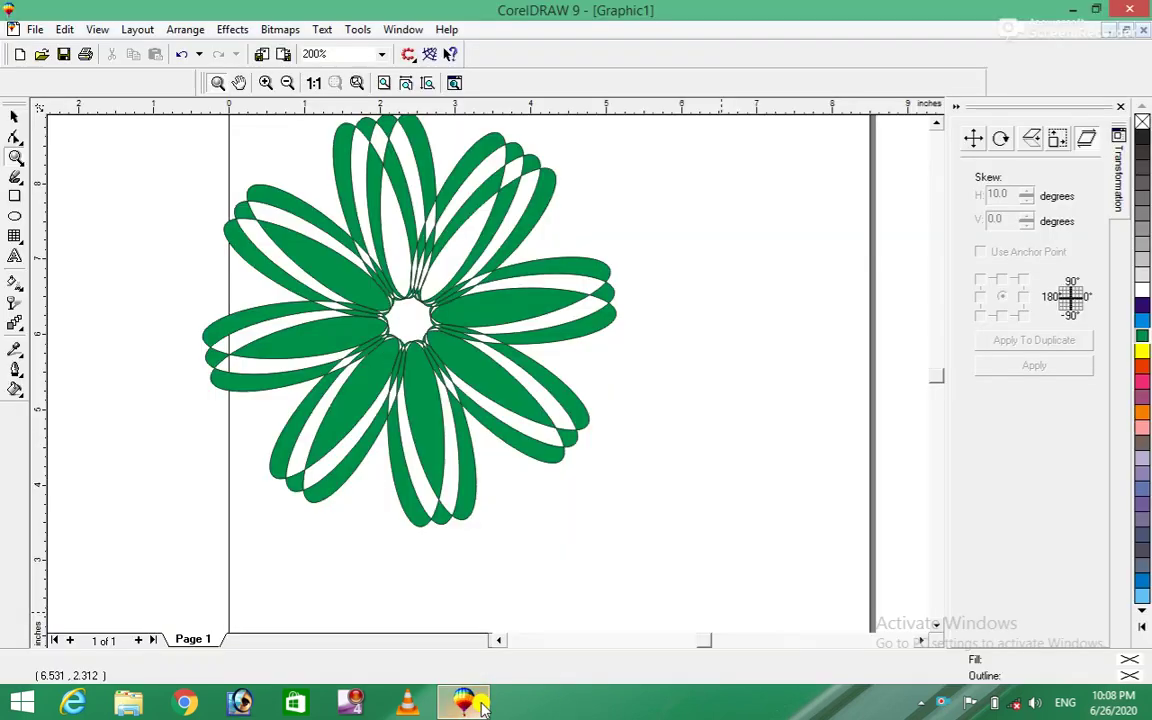
Step: Select the green 104-node flower curve and delete it from the page
click(15, 118)
click(186, 30)
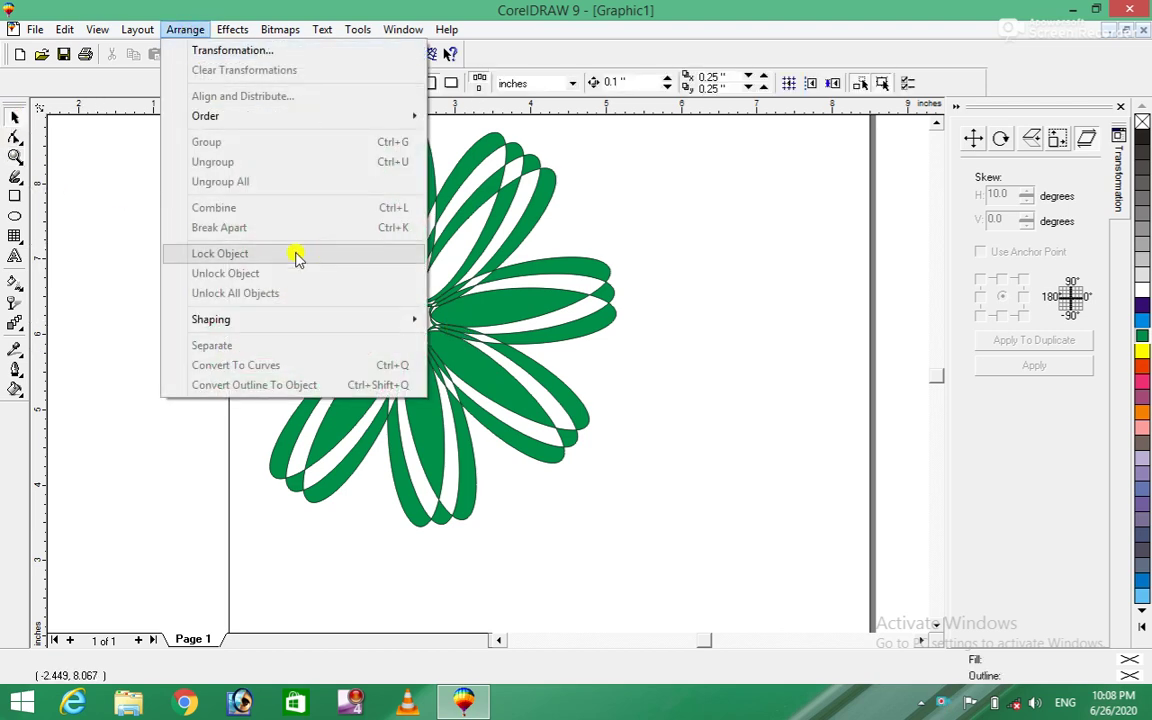
click(679, 240)
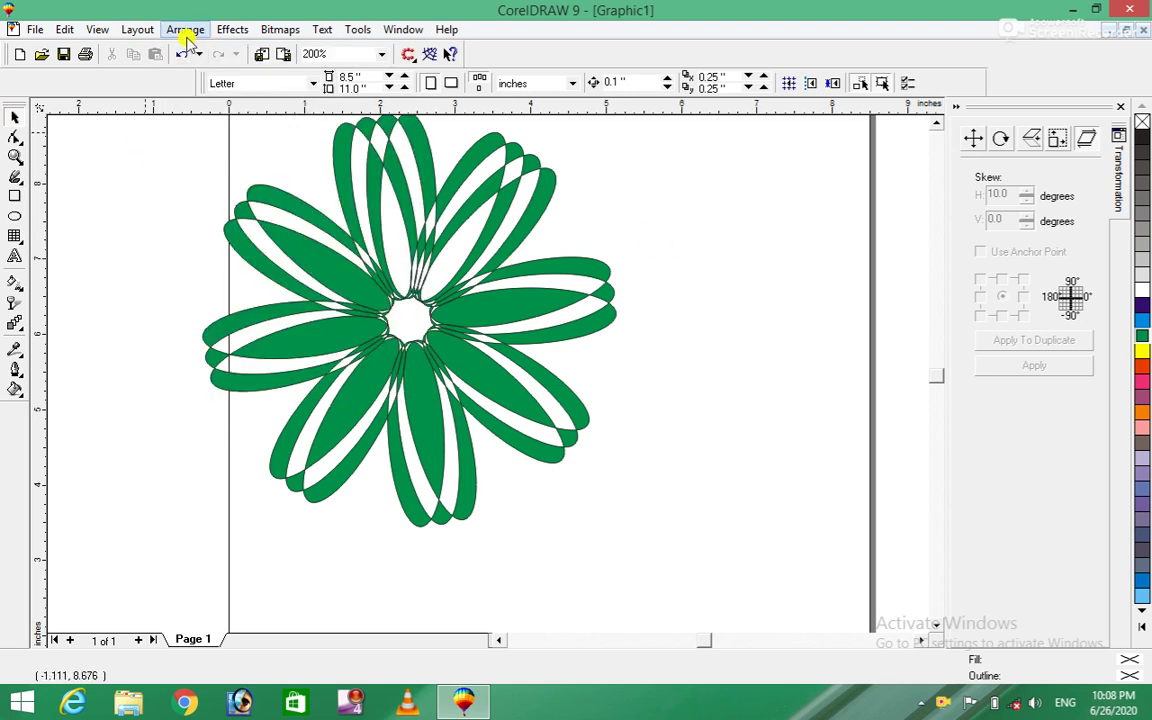
click(938, 121)
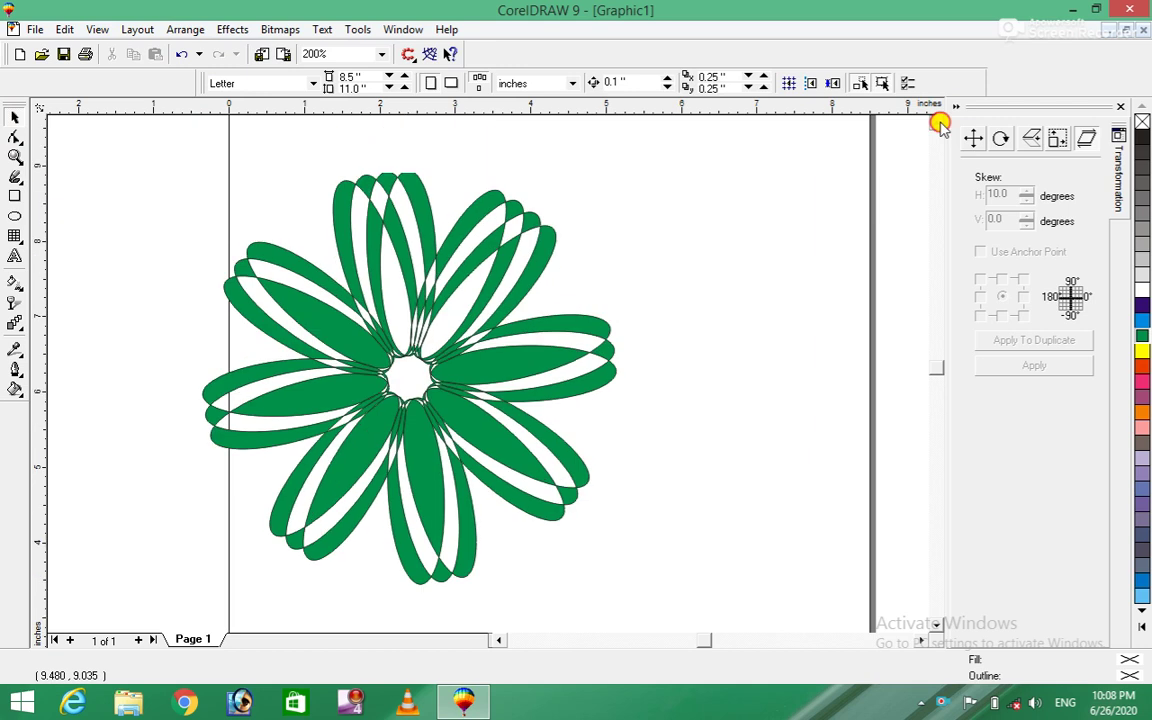
click(514, 417)
scroll(683, 645, down, 3)
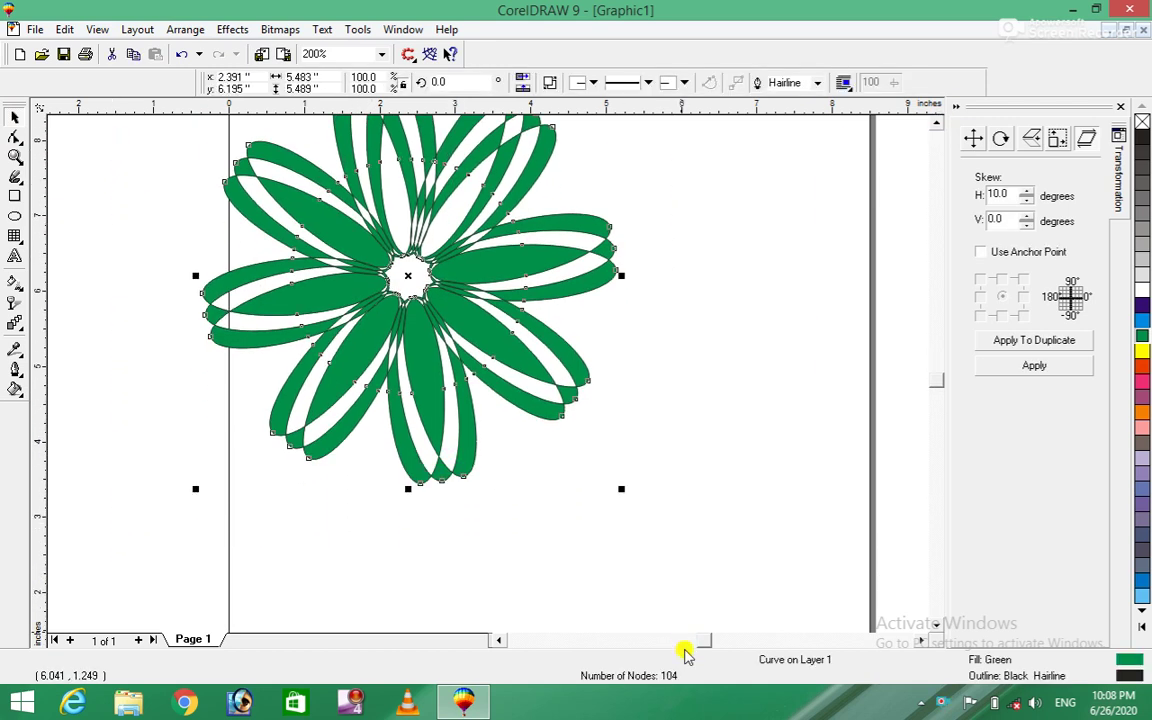
key(Delete)
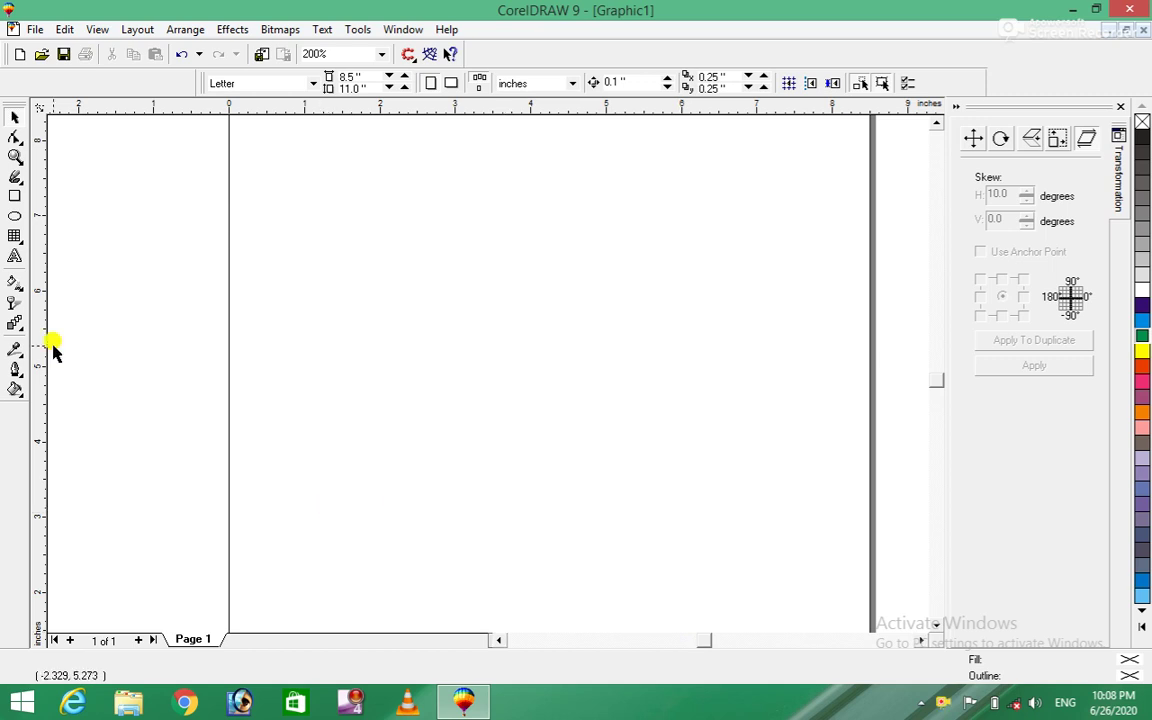
Step: Draw a 2.496 × 2.83-inch unfilled rectangle and close the Transformation docker
click(16, 195)
drag(257, 172, 446, 387)
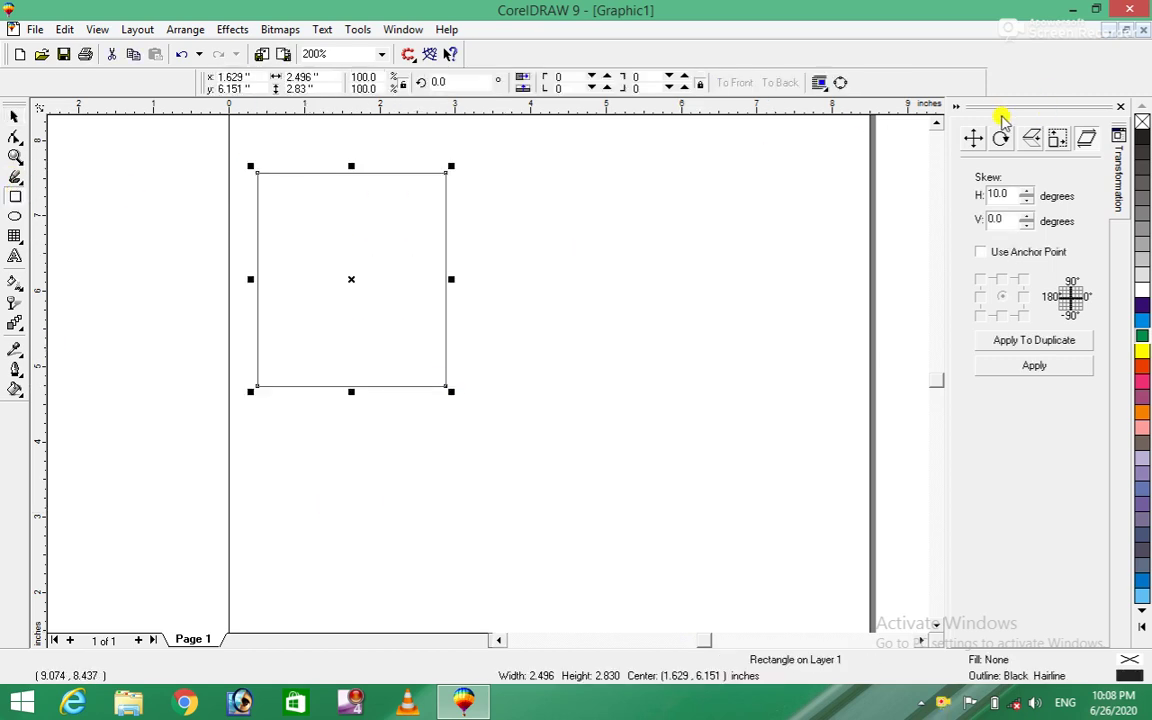
click(937, 124)
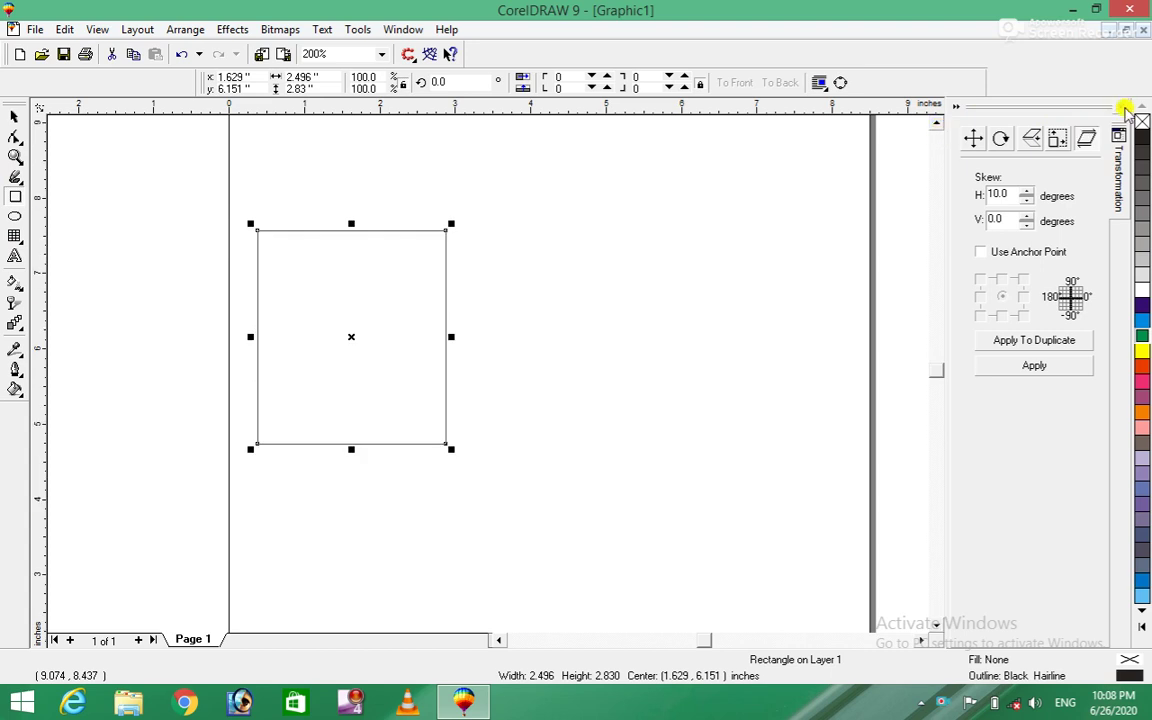
click(1124, 105)
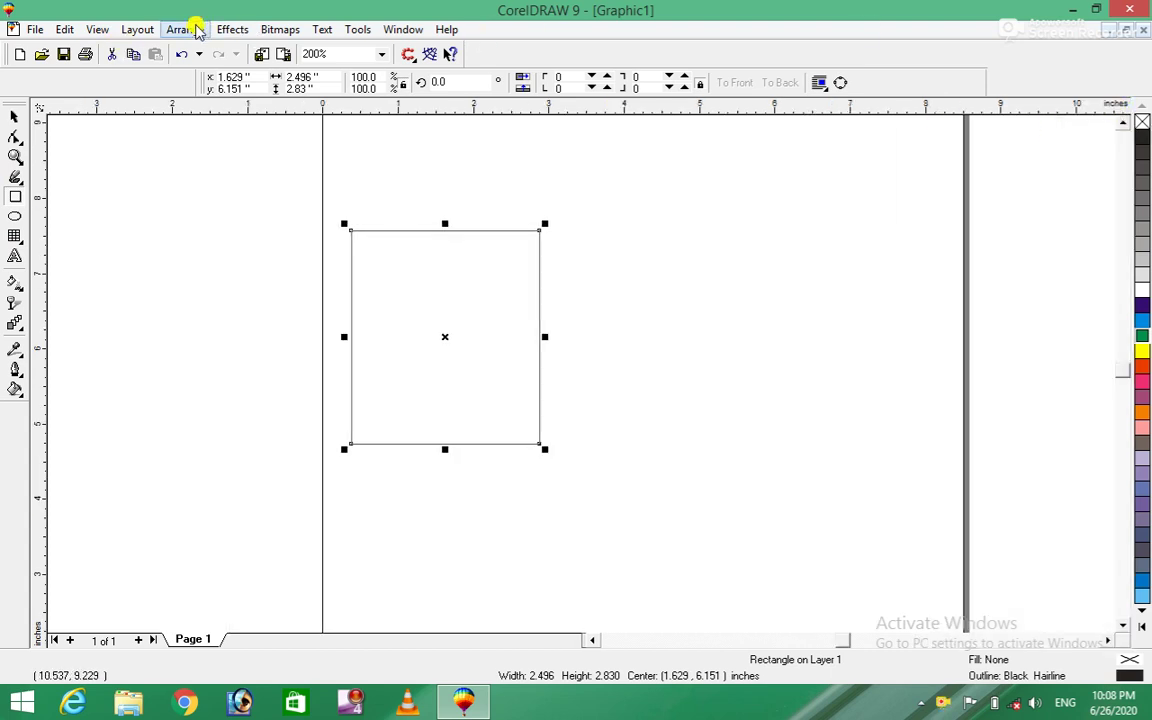
Step: Move the rectangle further right on the page
click(190, 29)
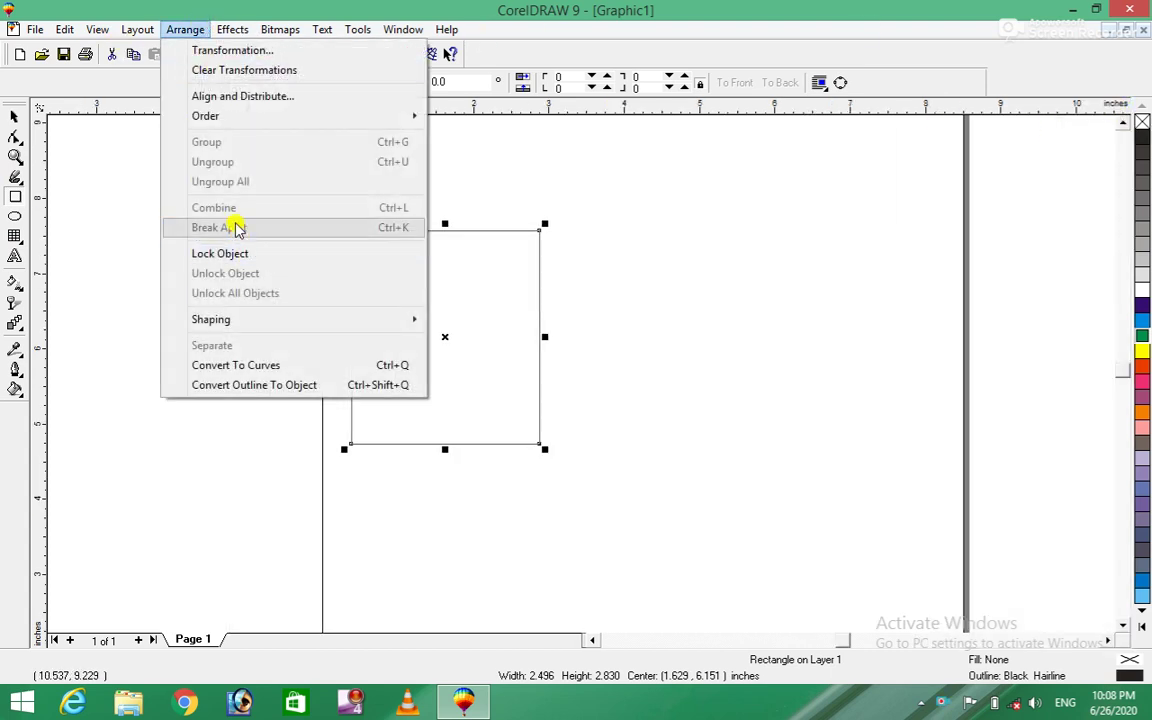
click(681, 257)
click(393, 379)
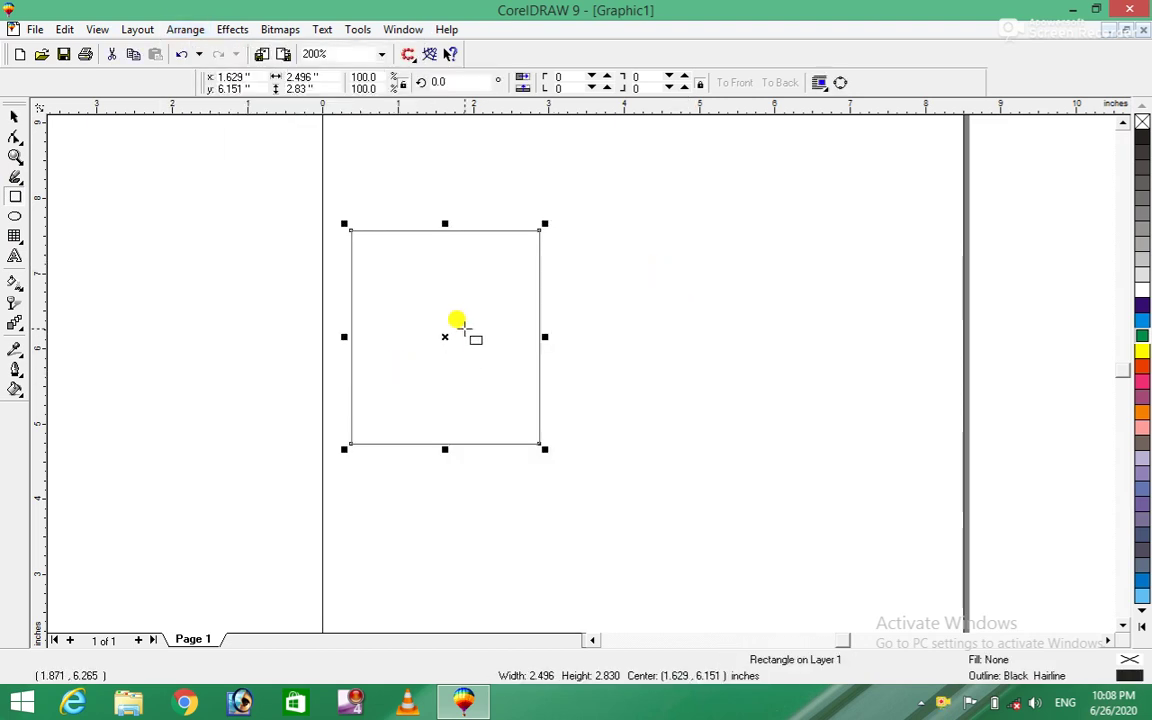
drag(445, 334, 550, 338)
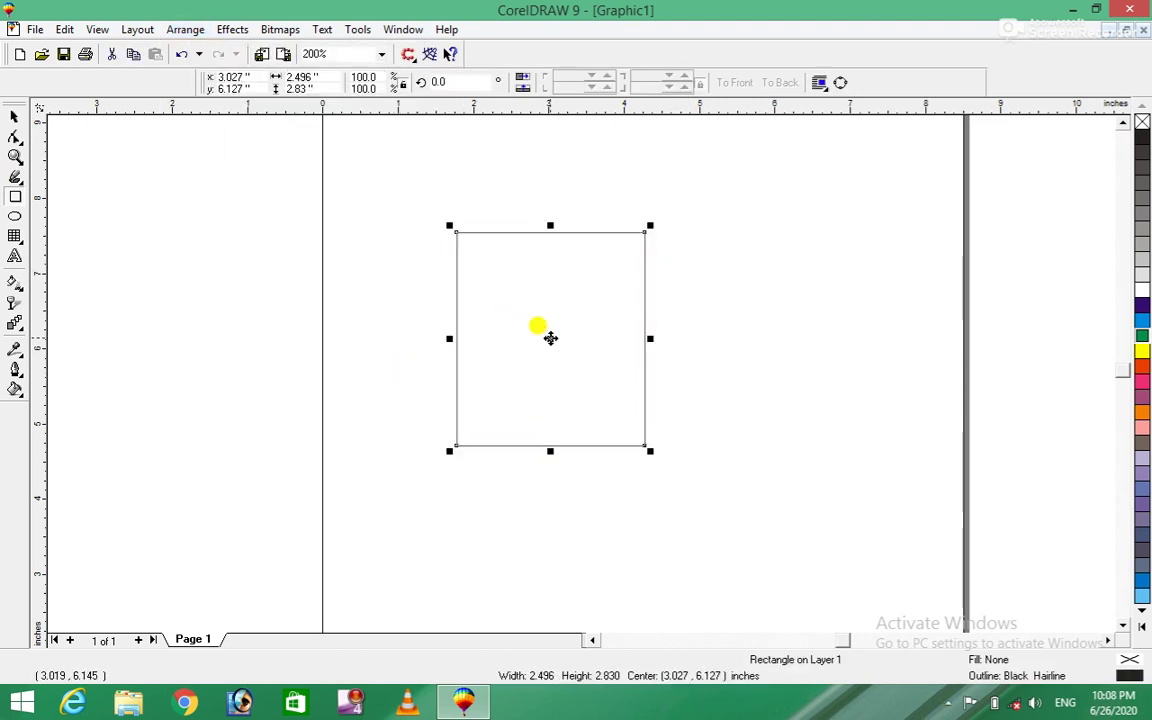
click(187, 29)
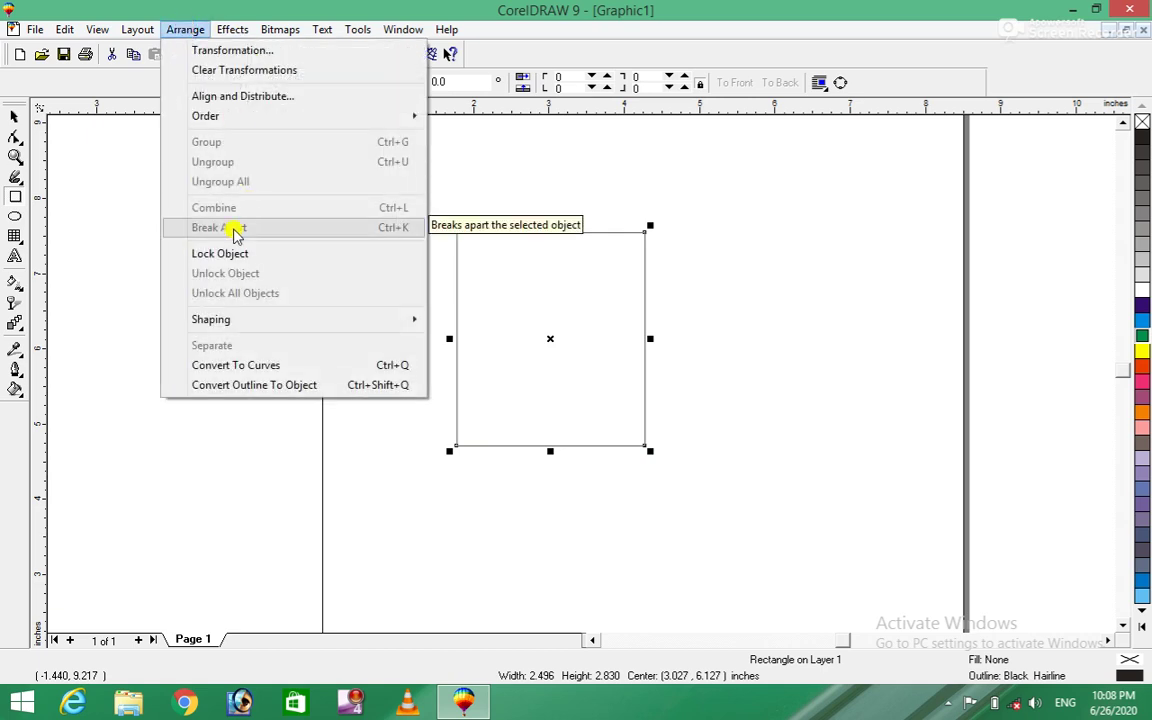
click(810, 332)
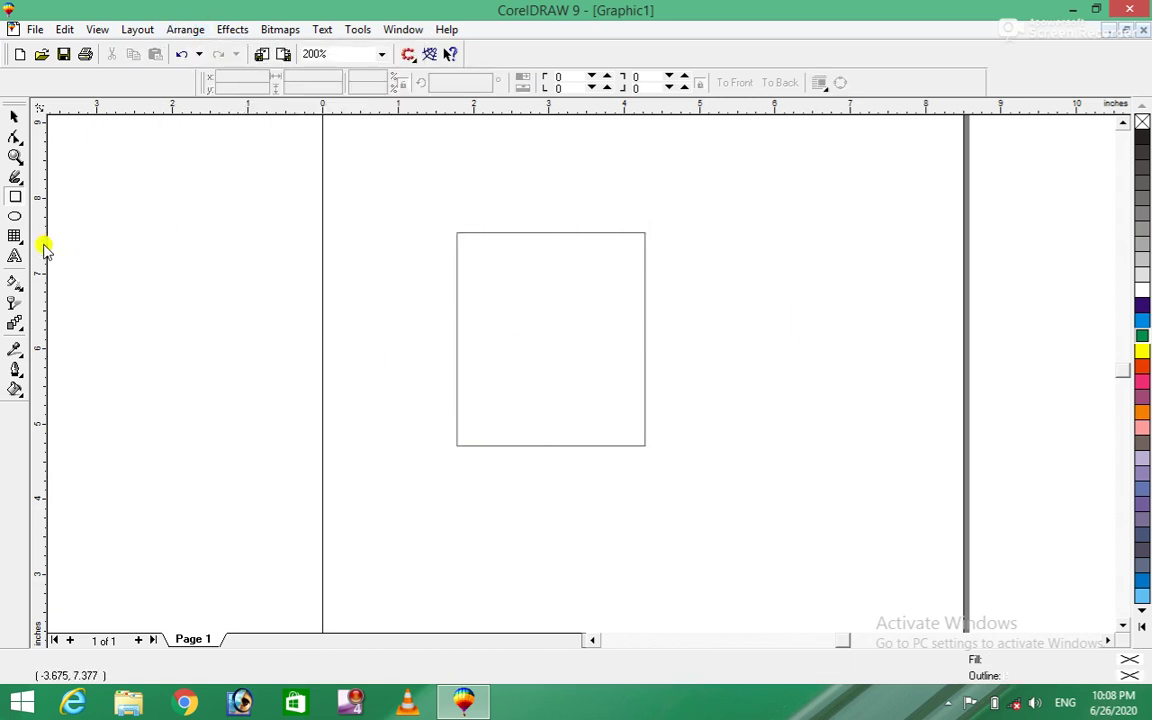
Step: Draw a 1.339 × 1.506-inch ellipse inside the rectangle and combine the two shapes
click(14, 215)
mouse_move(443, 271)
mouse_down()
mouse_move(531, 408)
mouse_move(544, 385)
mouse_up()
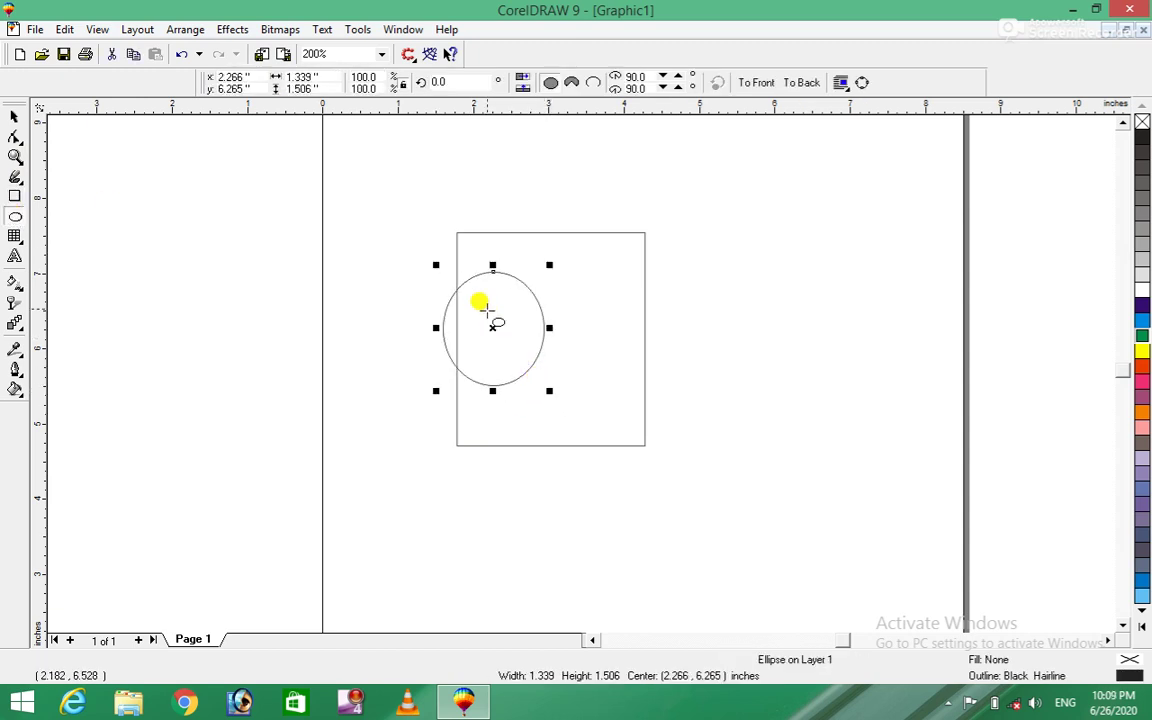
click(10, 117)
drag(332, 149, 652, 462)
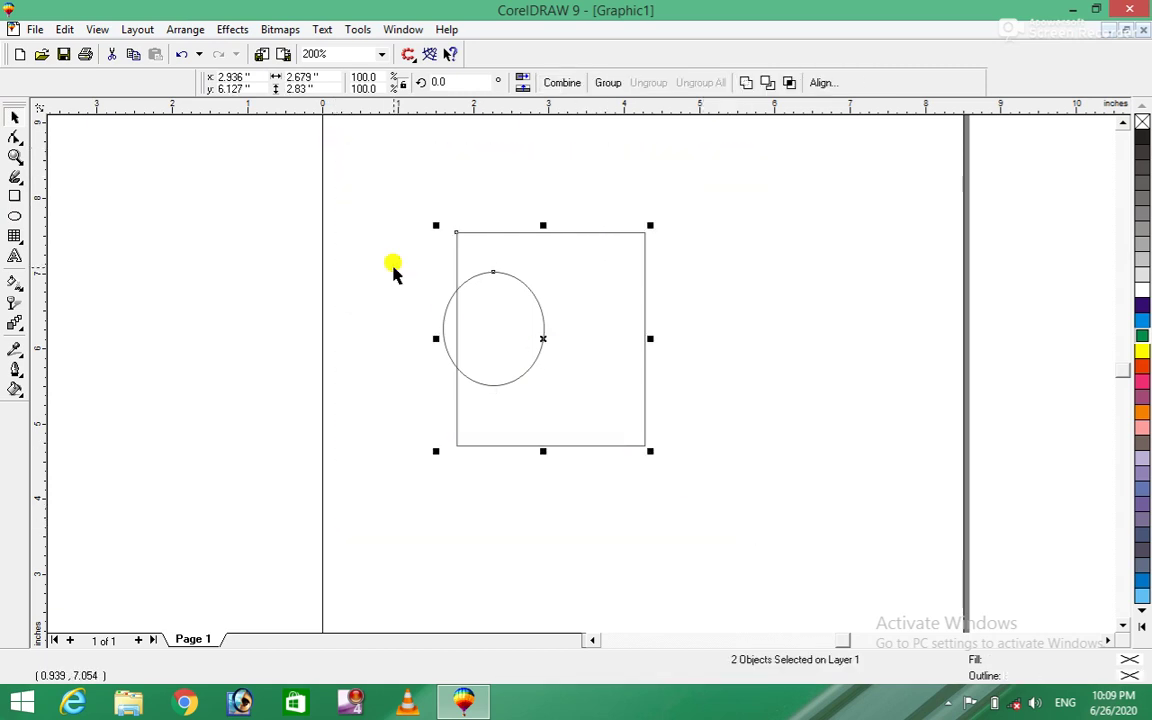
click(185, 29)
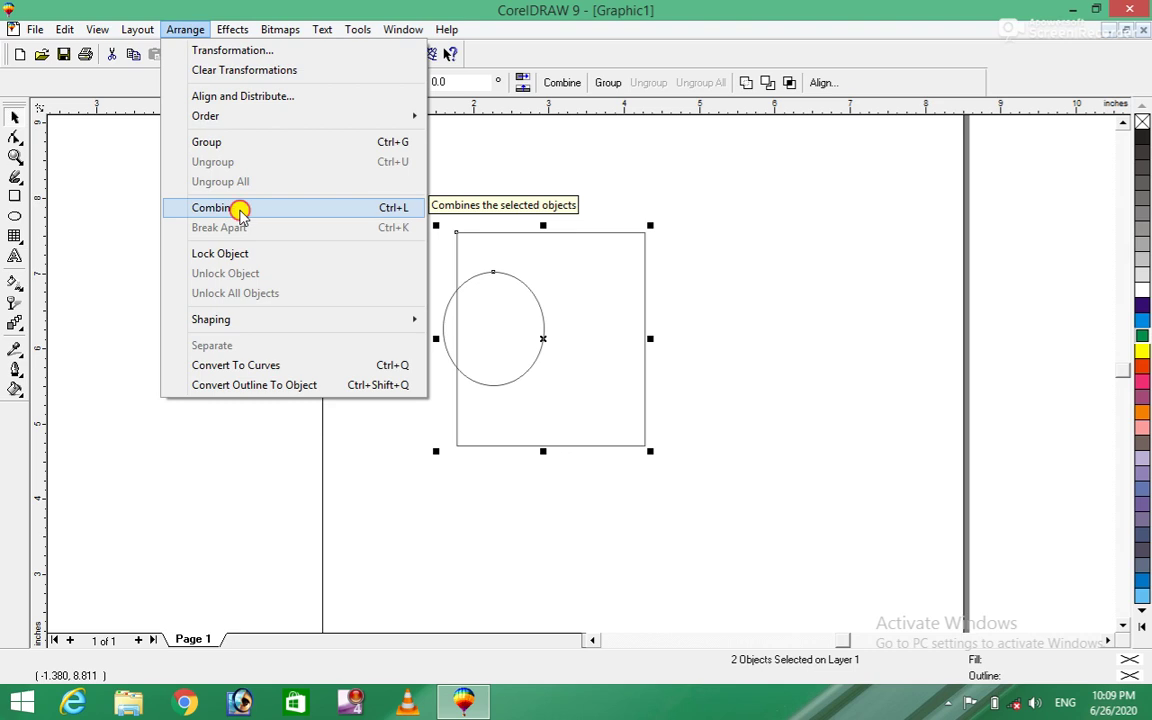
click(240, 210)
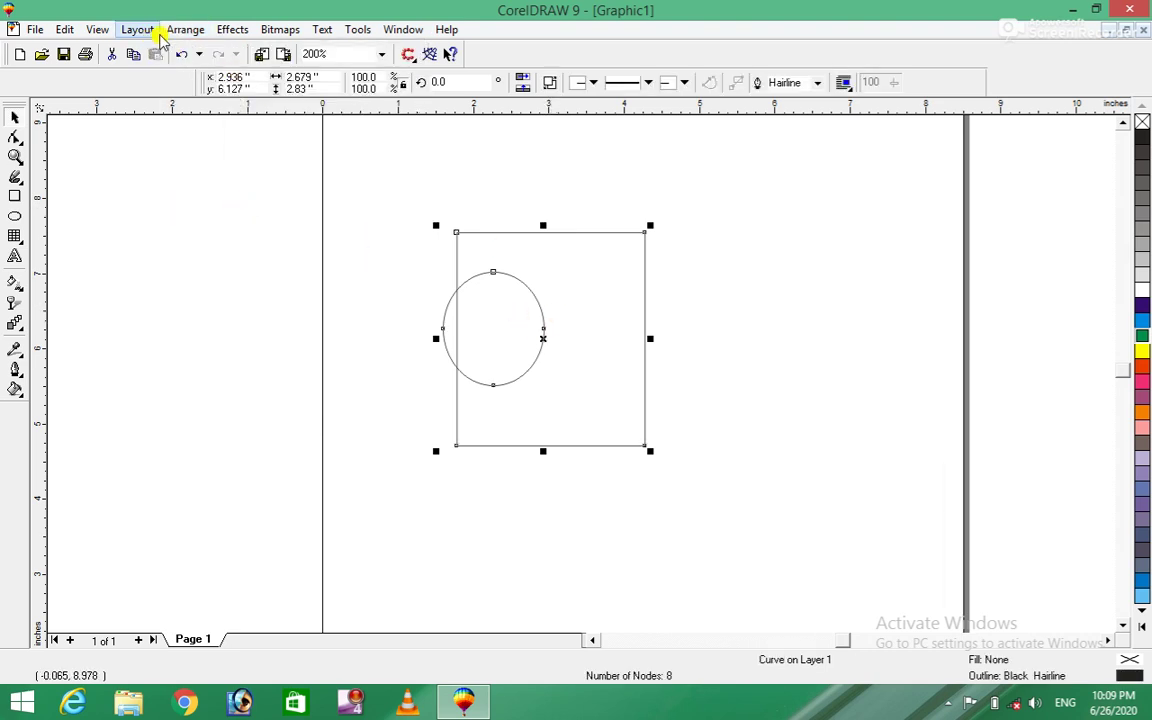
Step: Break the combined curve apart and set the ellipse beside the rectangle
click(172, 30)
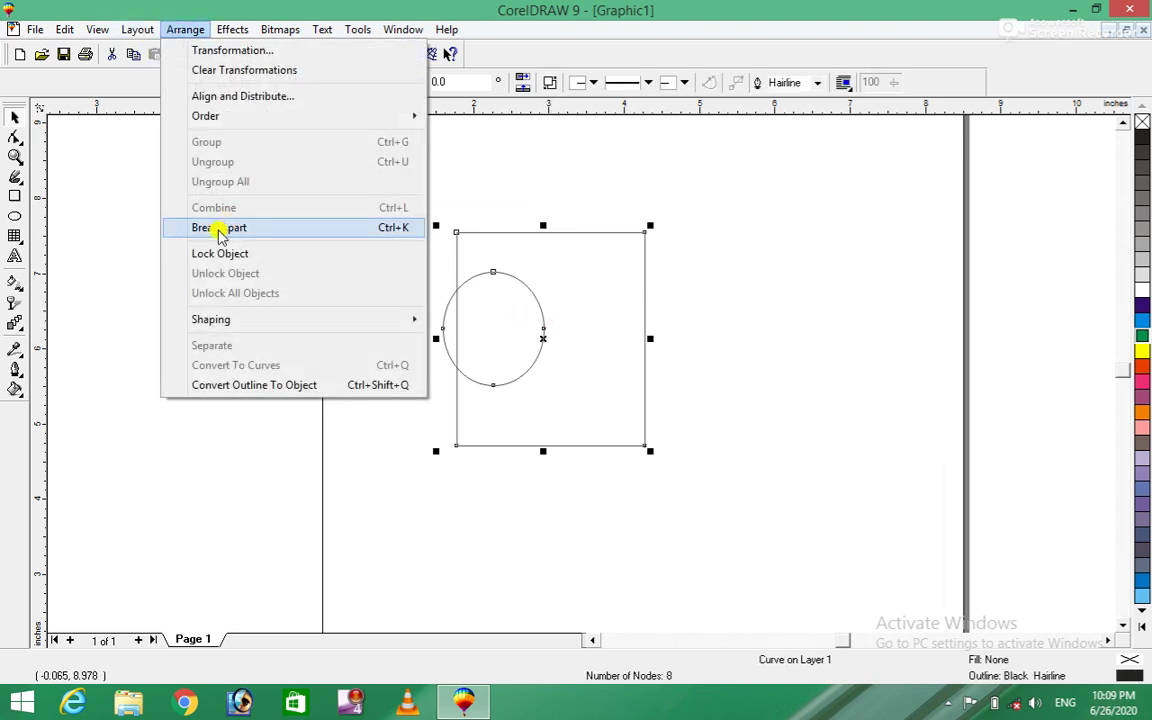
click(296, 228)
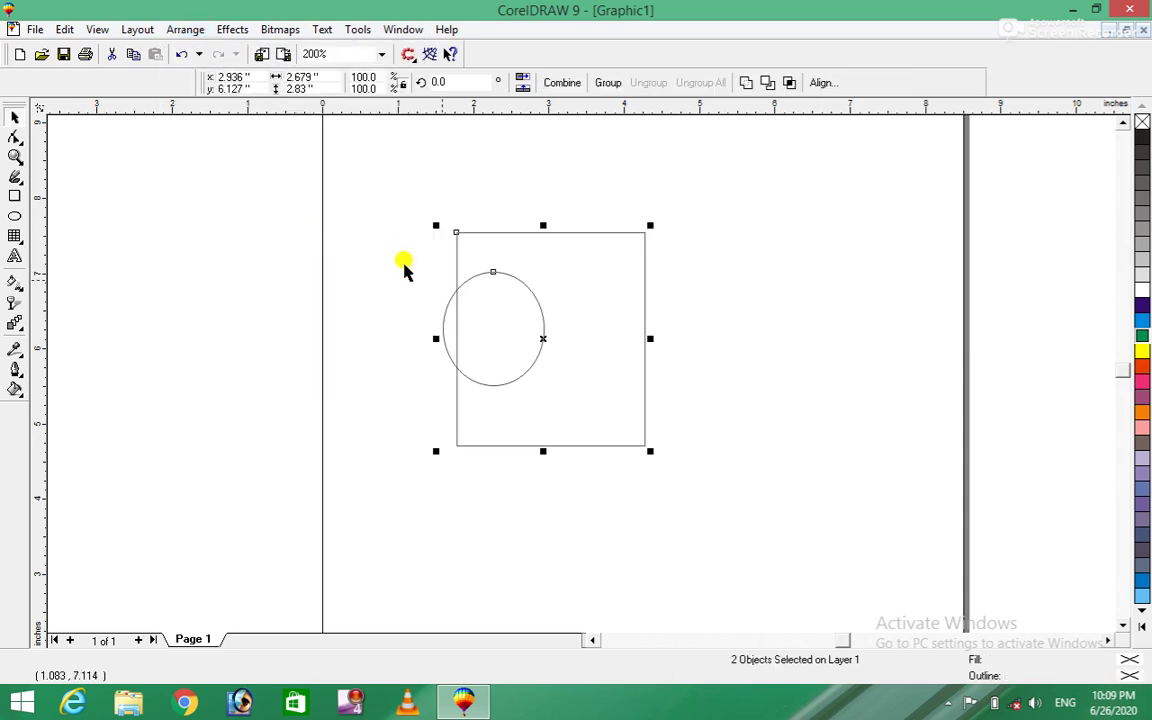
click(509, 375)
mouse_move(498, 343)
mouse_down()
mouse_move(334, 386)
mouse_move(573, 320)
mouse_up()
click(429, 386)
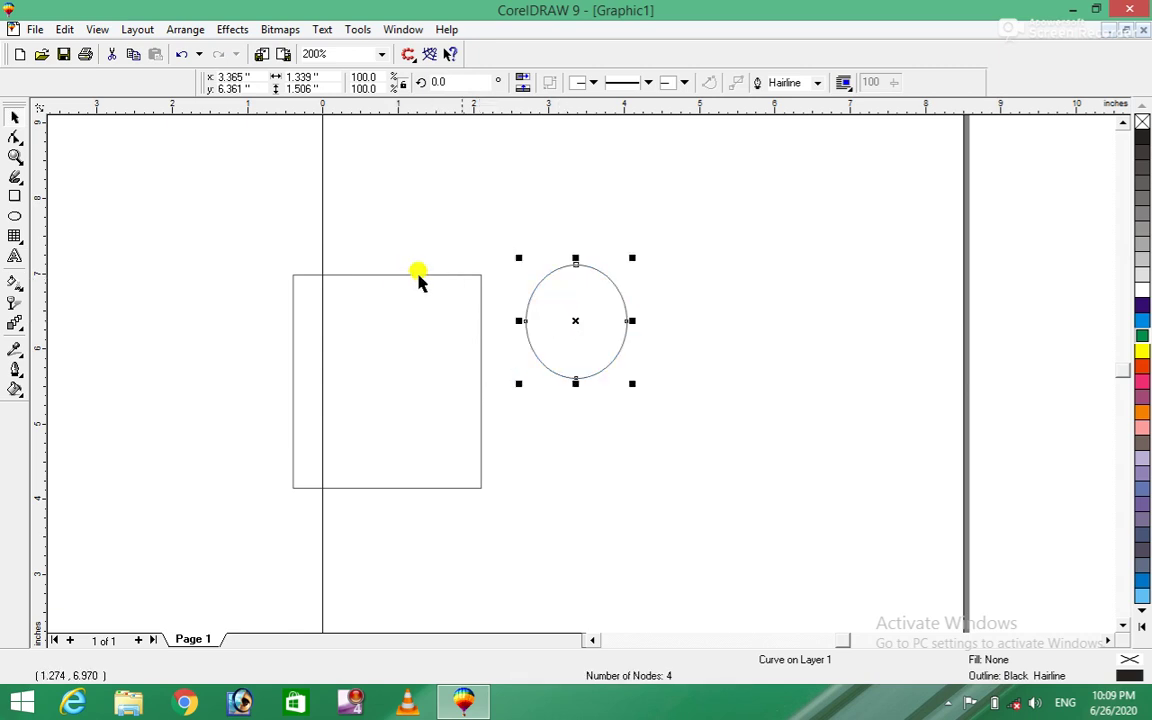
Step: Move the ellipse right and down and enlarge it to 2.104 × 2.367 inches
click(186, 29)
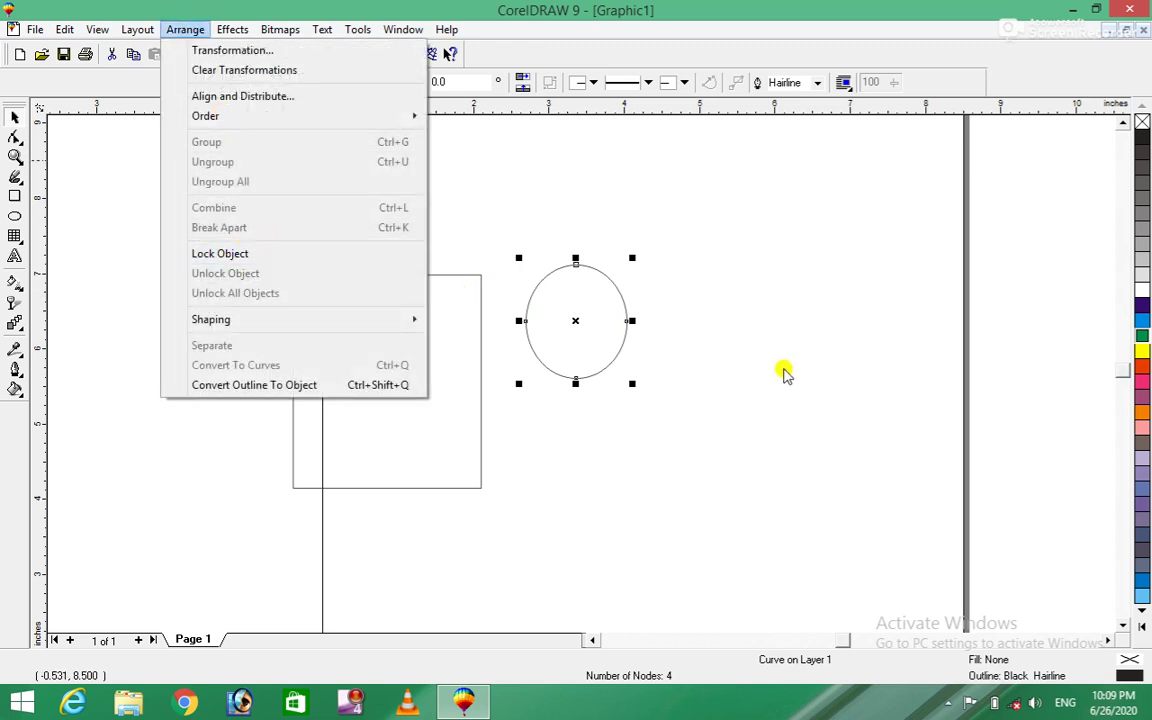
click(783, 372)
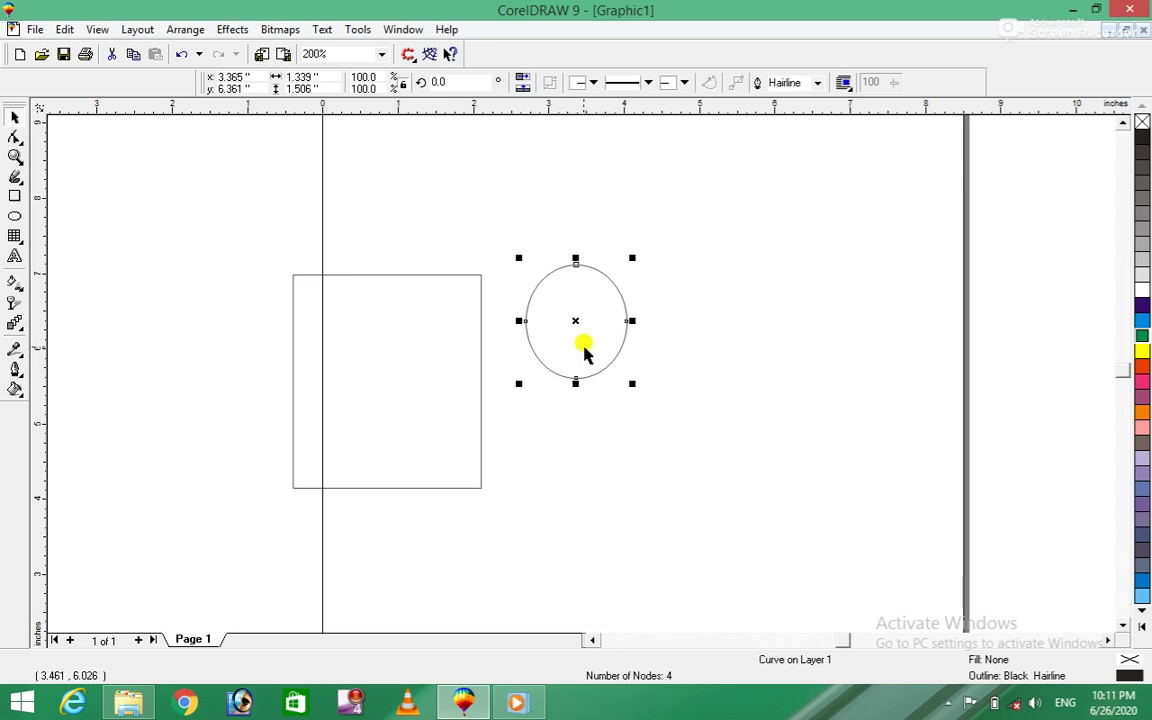
drag(576, 321, 614, 340)
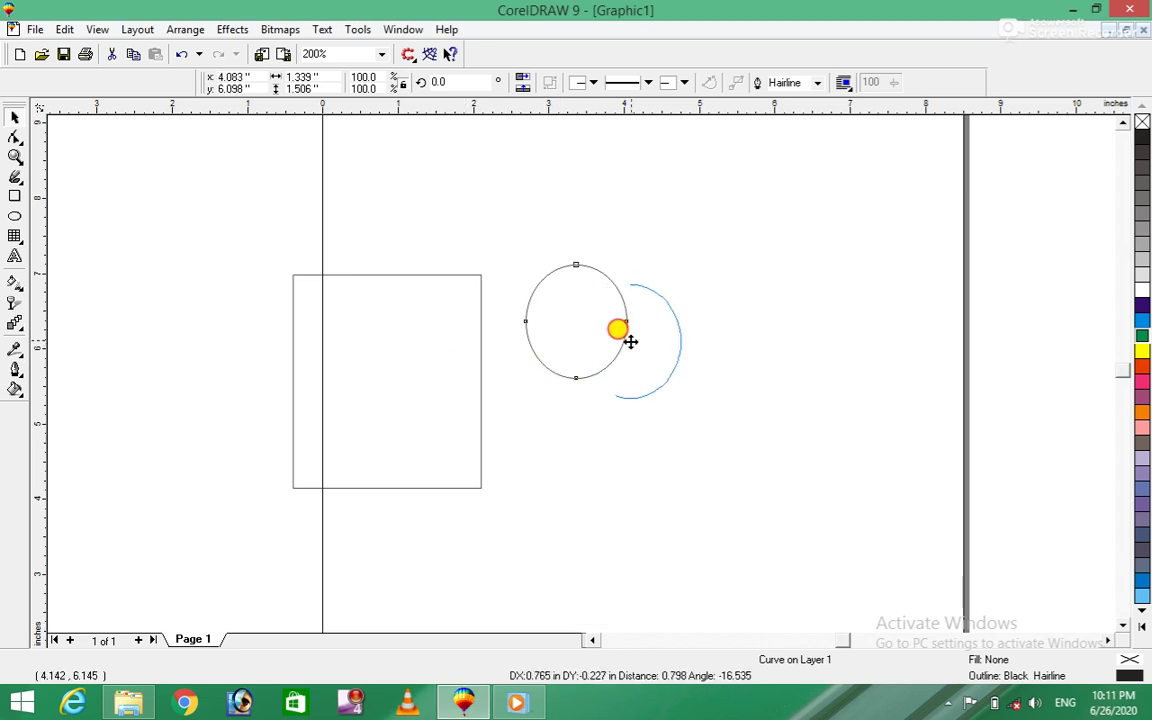
drag(670, 403, 727, 467)
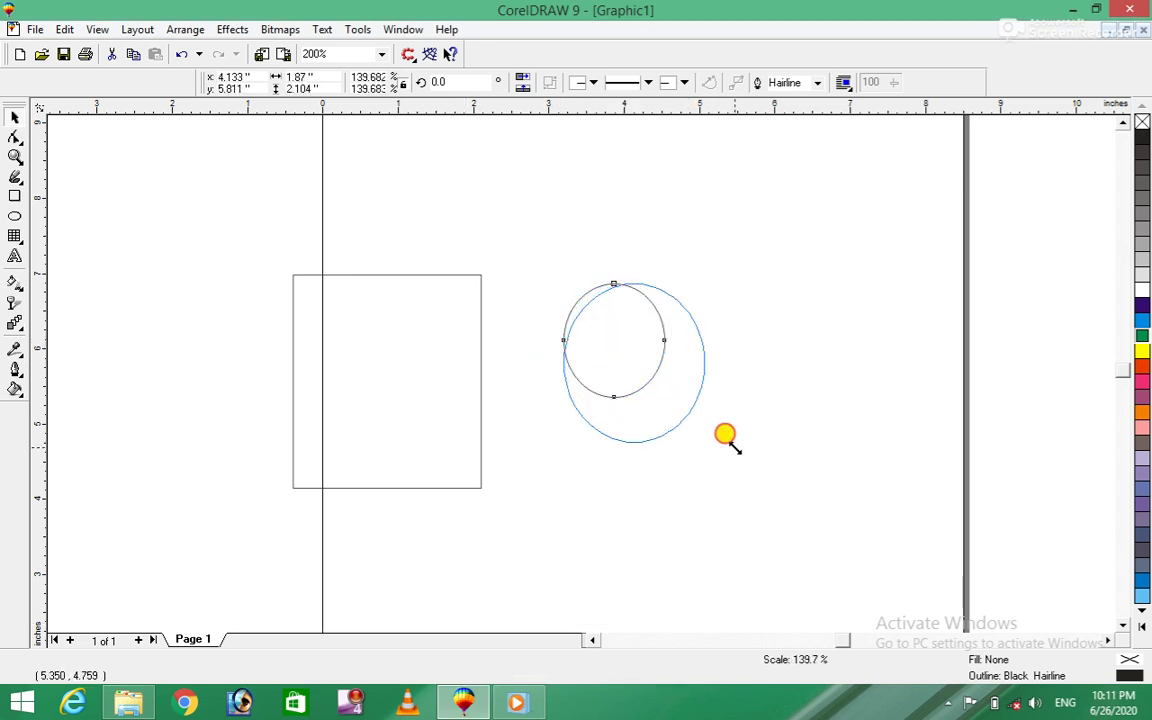
click(12, 179)
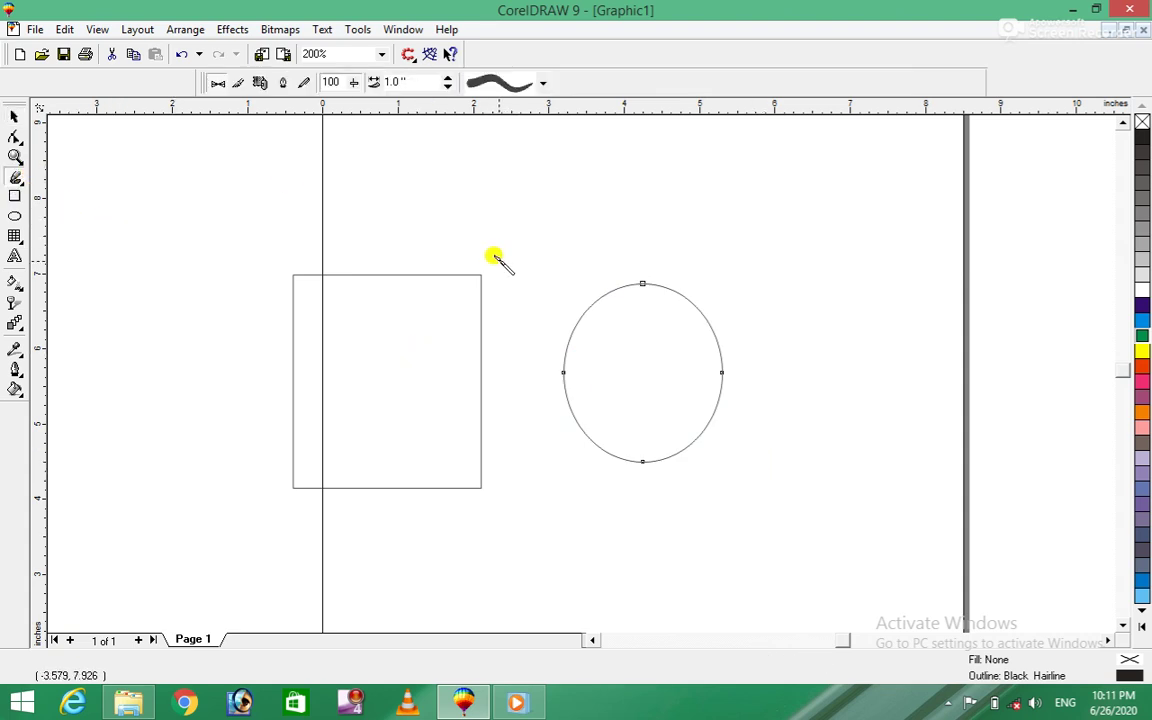
Step: Undo a trial brush stroke, then start a Bezier line diagonally across the ellipse
drag(567, 265, 685, 517)
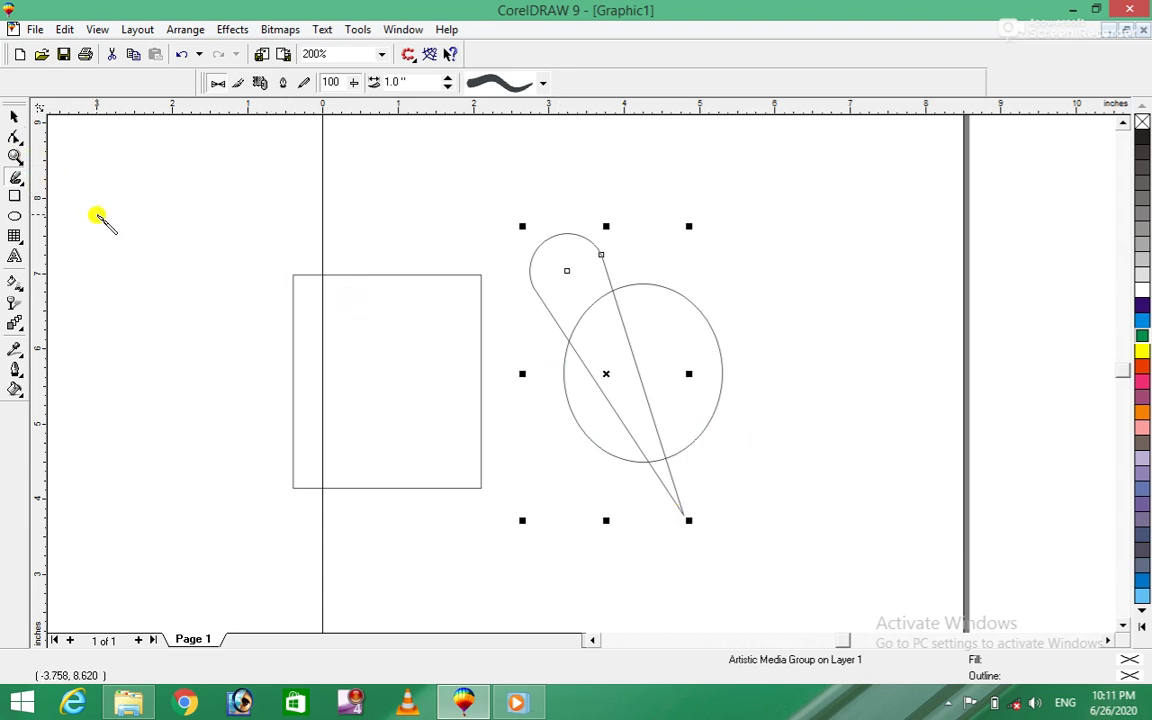
key(ctrl+z)
click(20, 140)
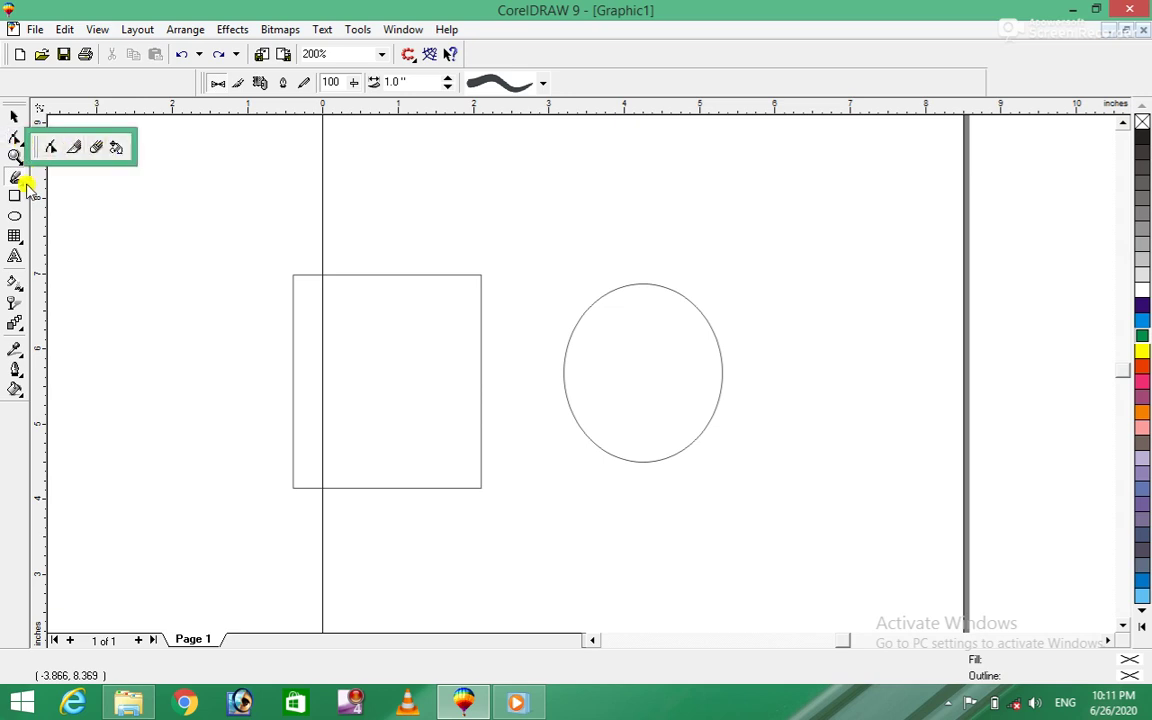
right_click(27, 187)
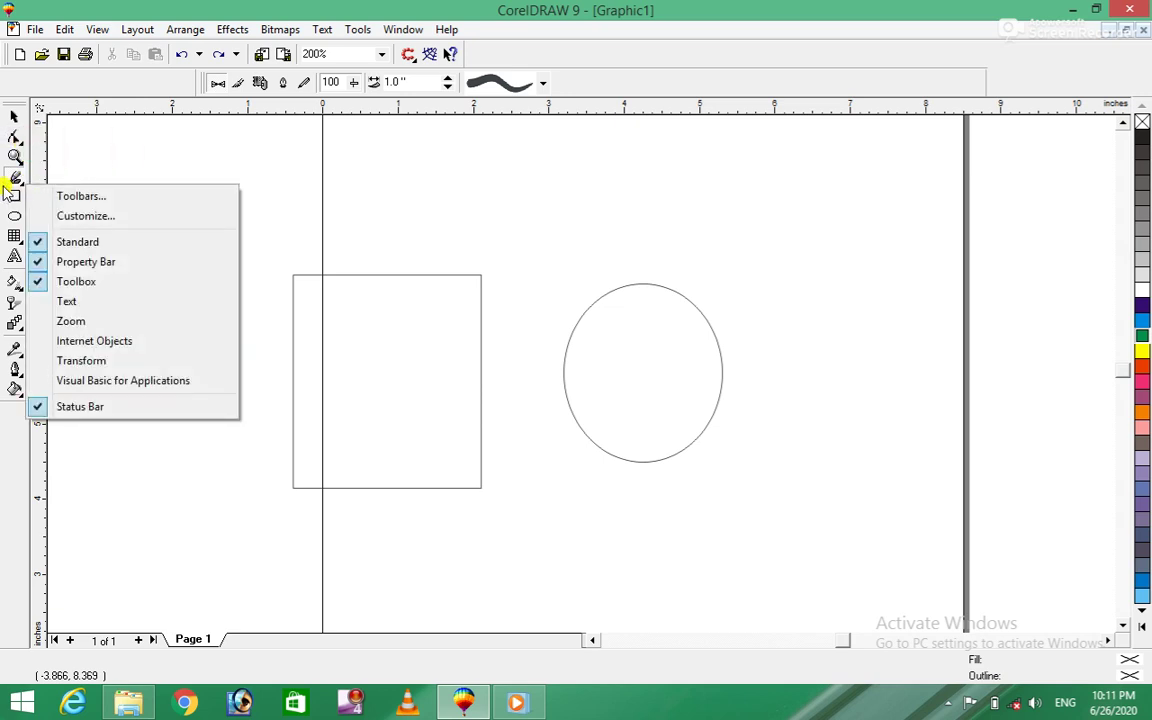
click(20, 181)
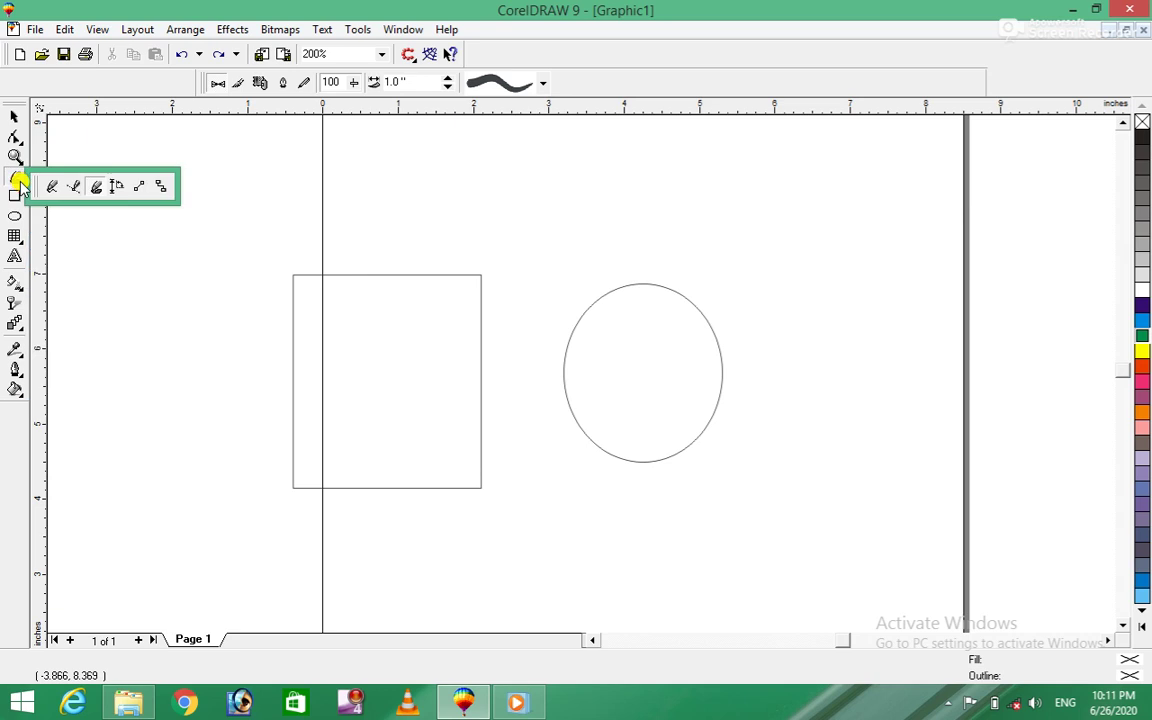
click(75, 188)
drag(551, 279, 765, 483)
Step: Finish the diagonal line across the ellipse and trim the ellipse with it
click(765, 483)
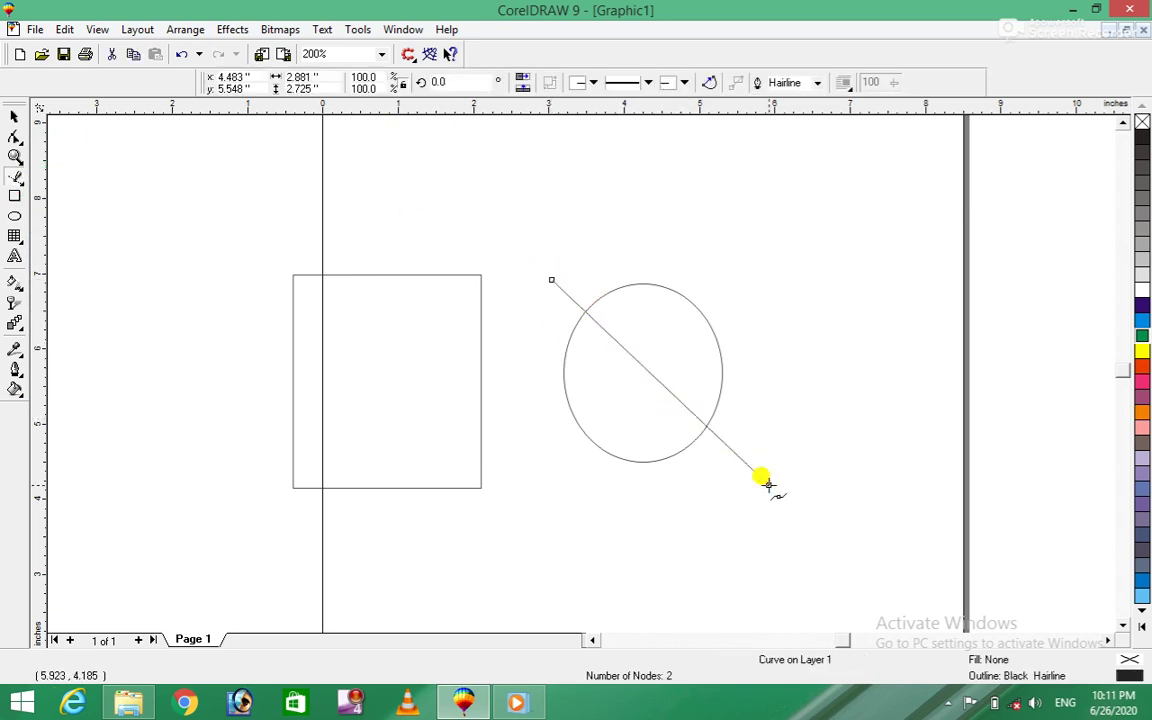
click(12, 117)
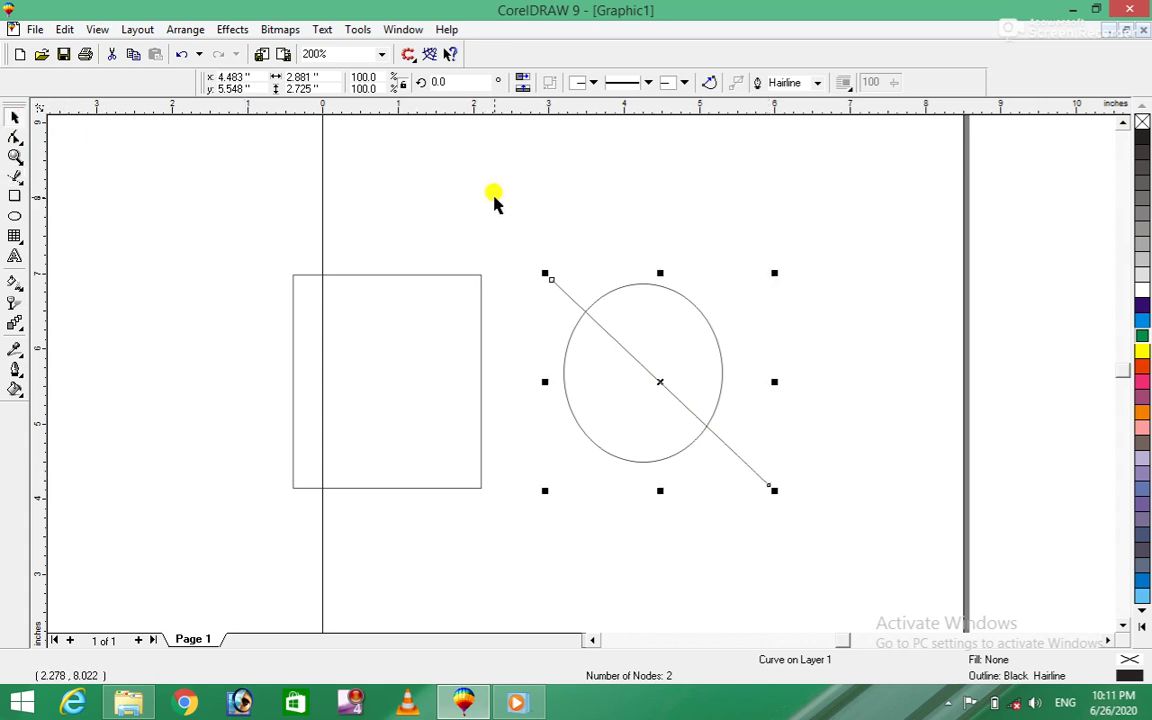
drag(494, 203, 795, 565)
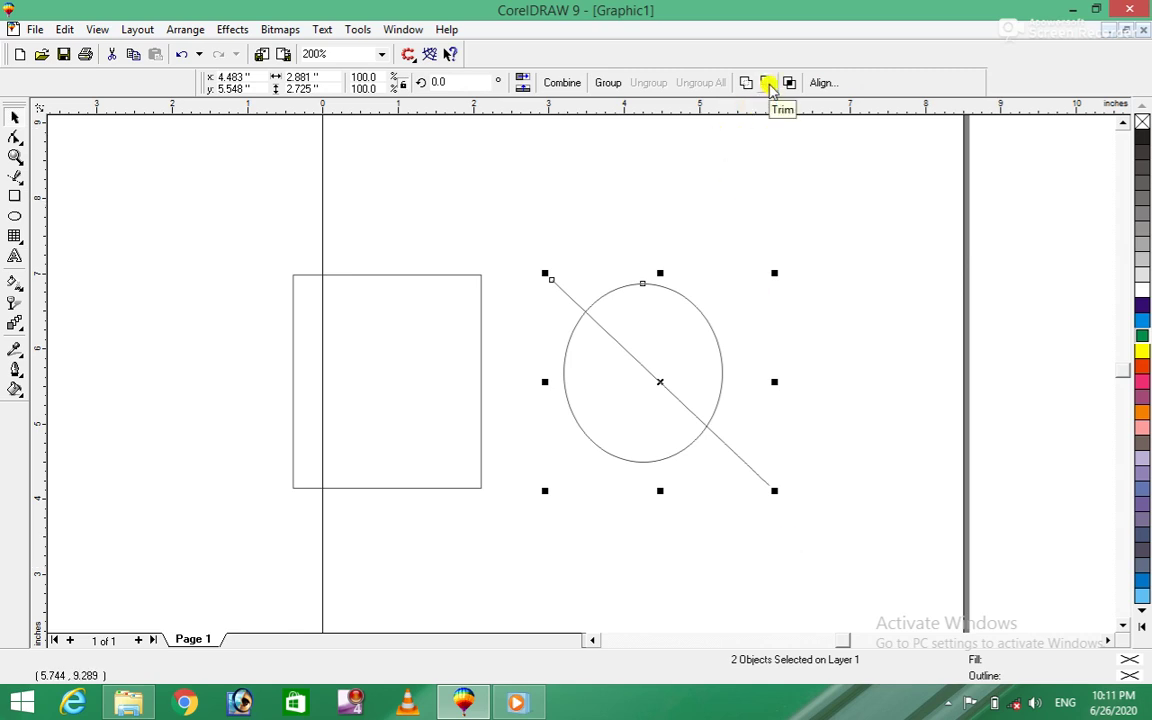
click(767, 83)
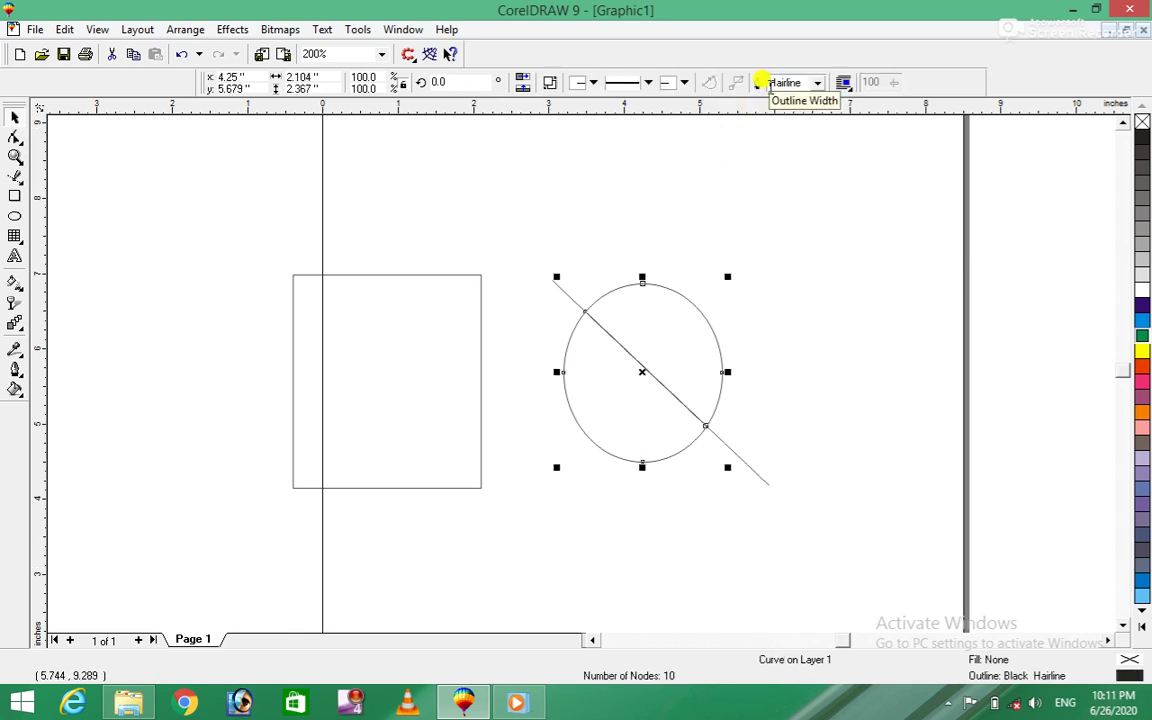
Step: Select the diagonal cutting line and delete it
click(556, 270)
click(566, 296)
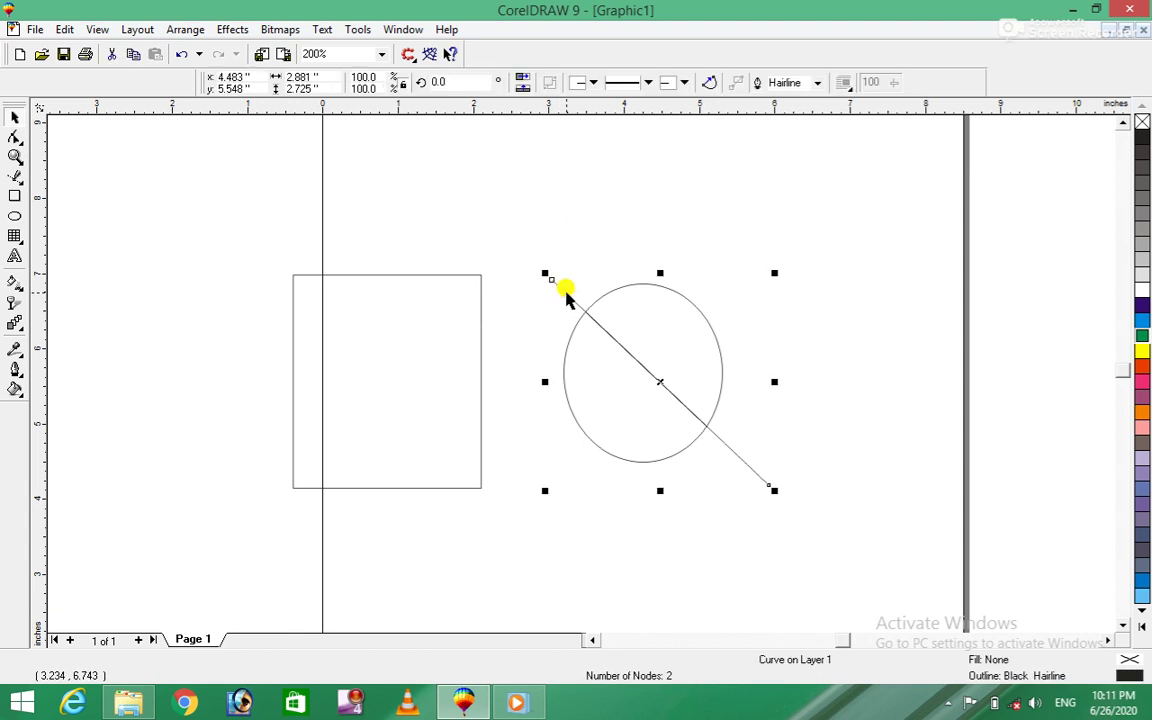
click(556, 288)
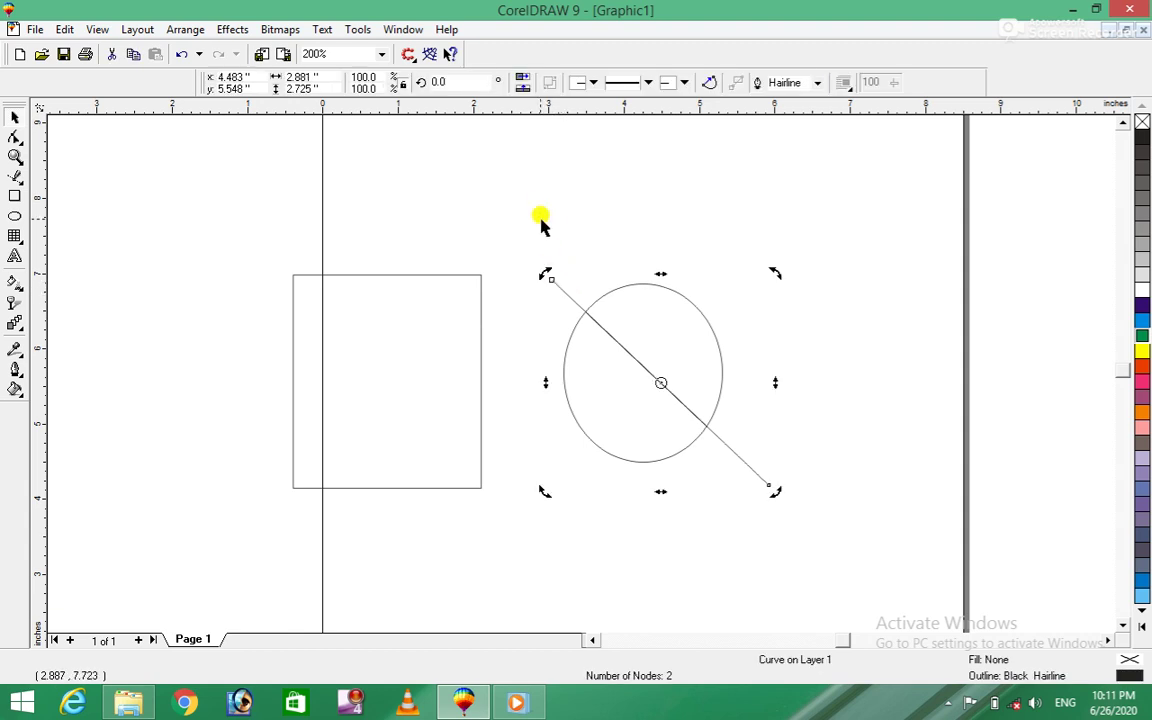
click(556, 284)
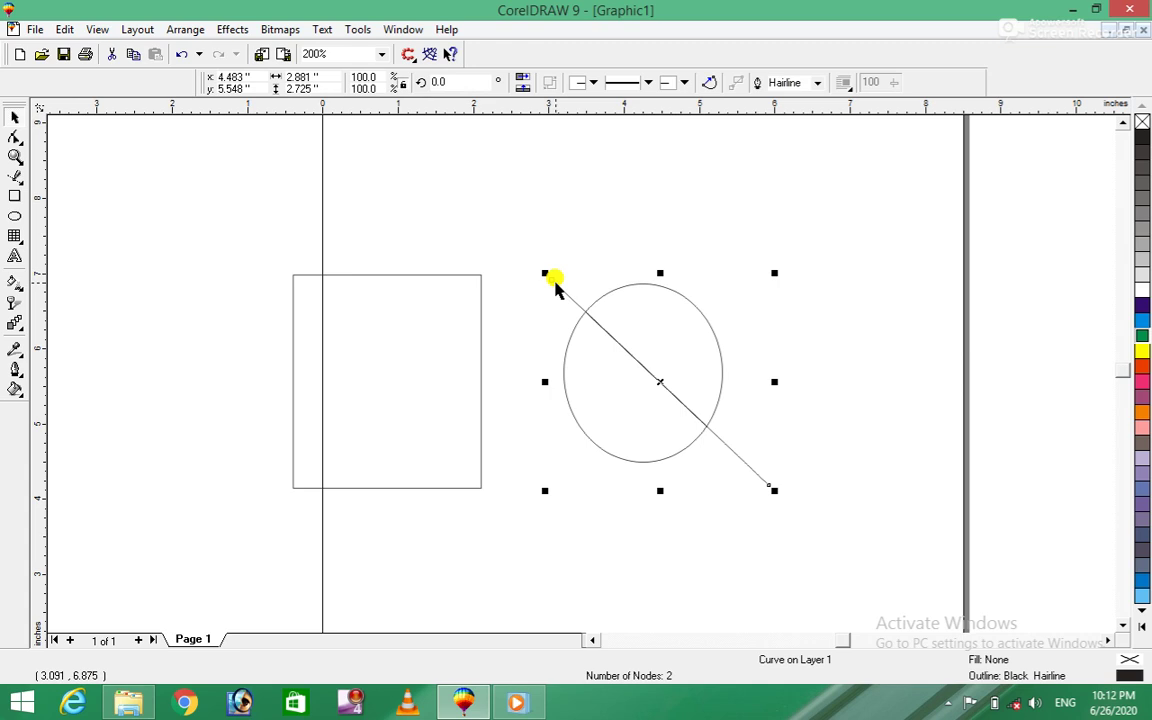
click(555, 218)
drag(514, 229, 630, 353)
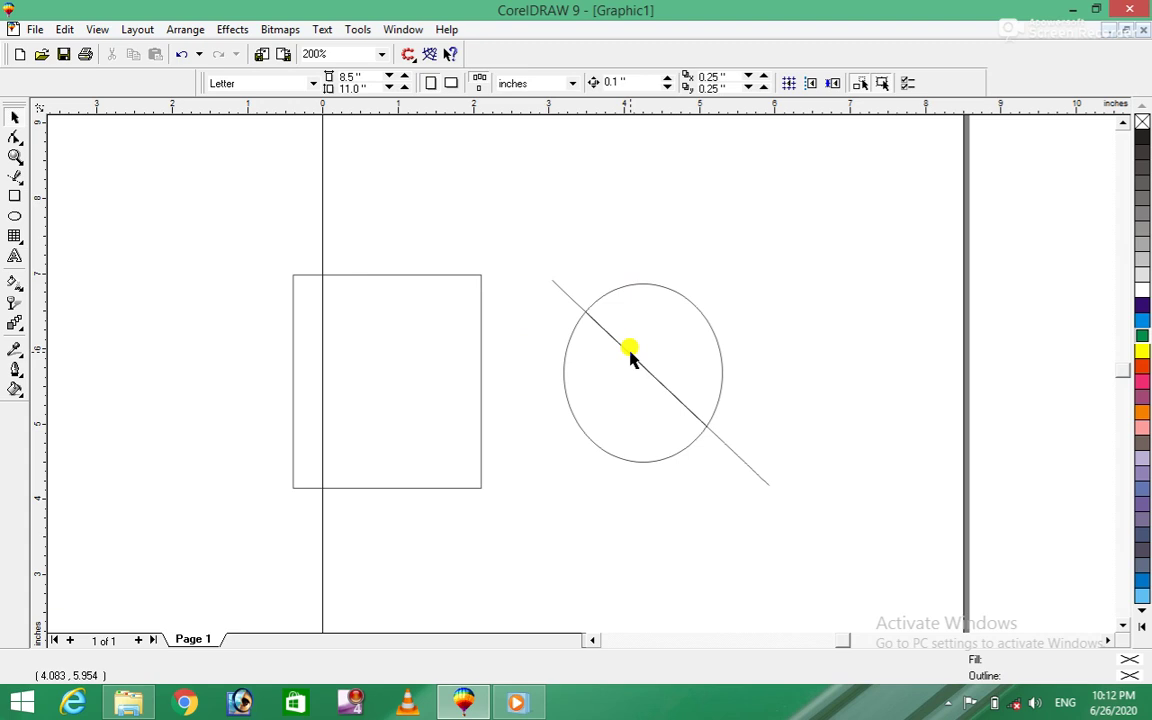
click(761, 482)
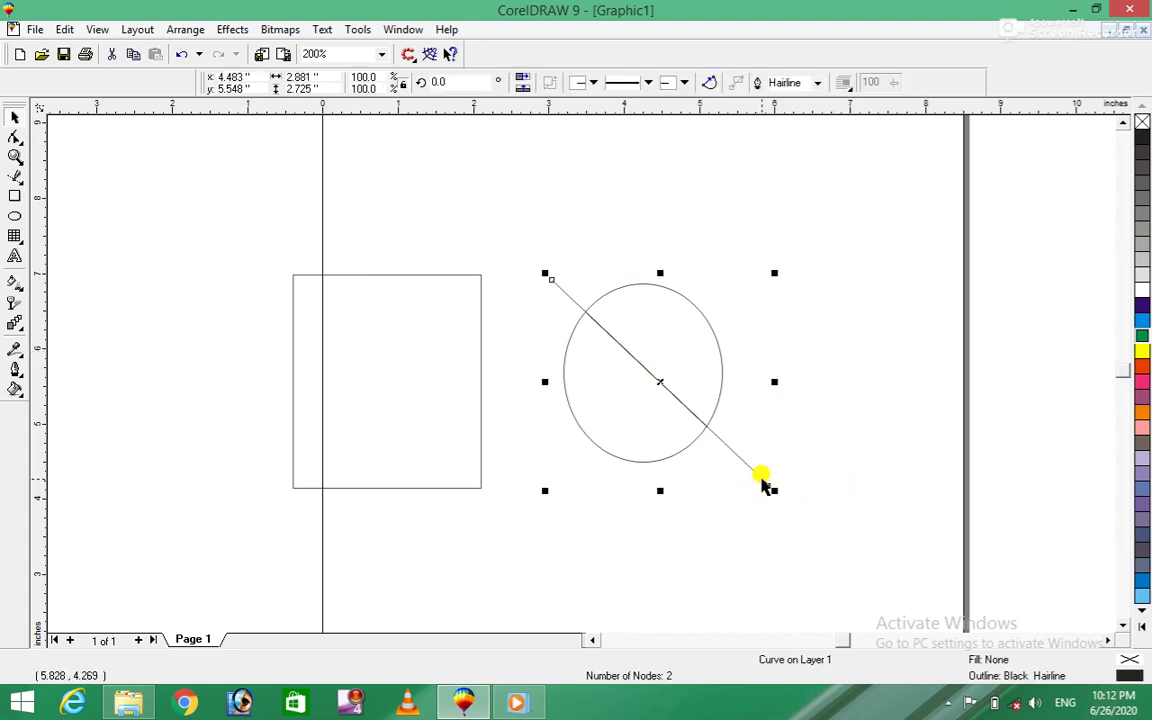
key(Delete)
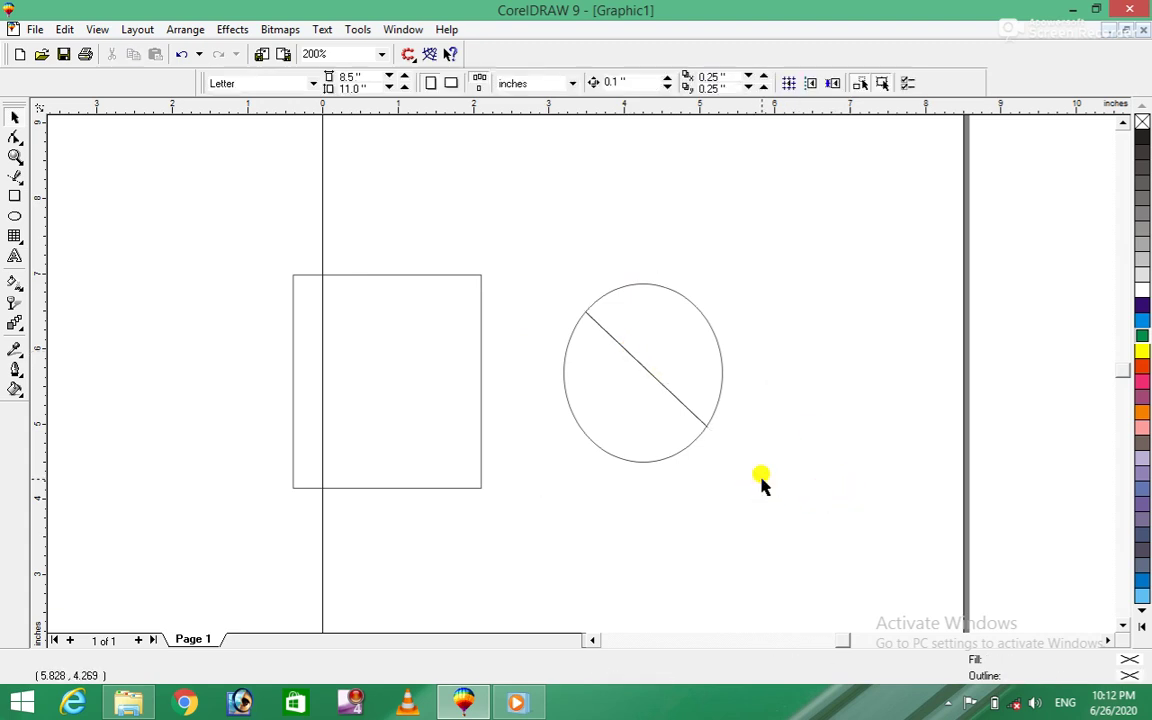
Step: Break the trimmed ellipse apart and move the two halves away from each other
click(645, 370)
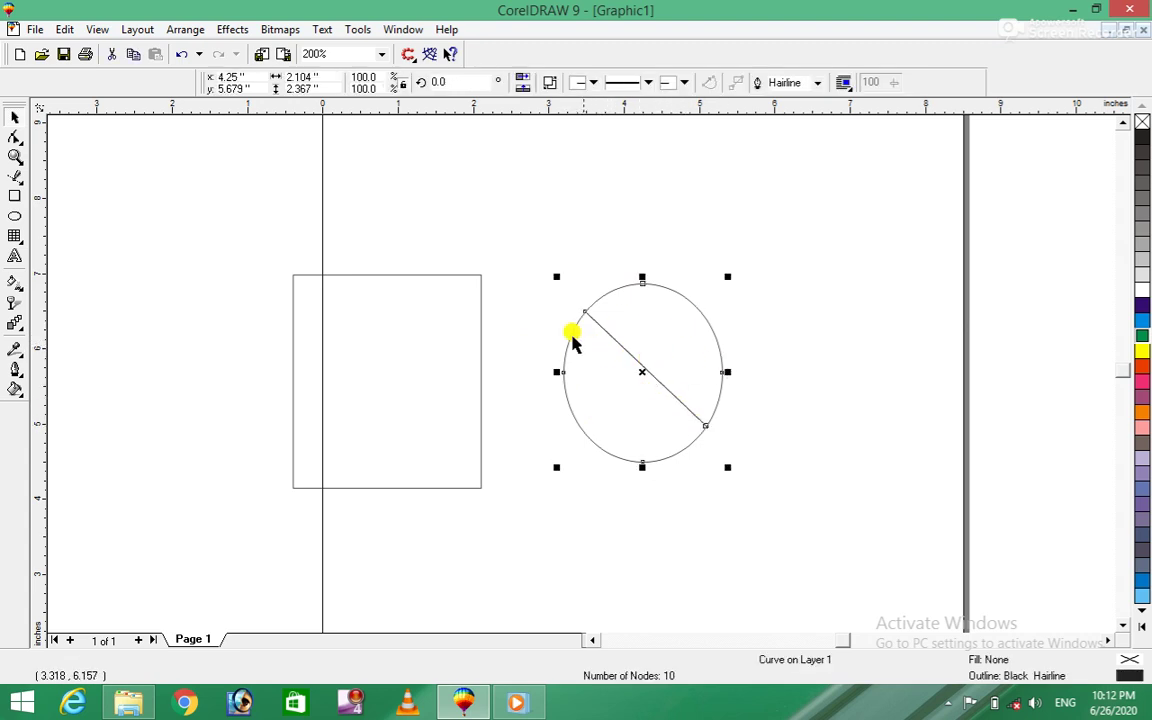
click(851, 447)
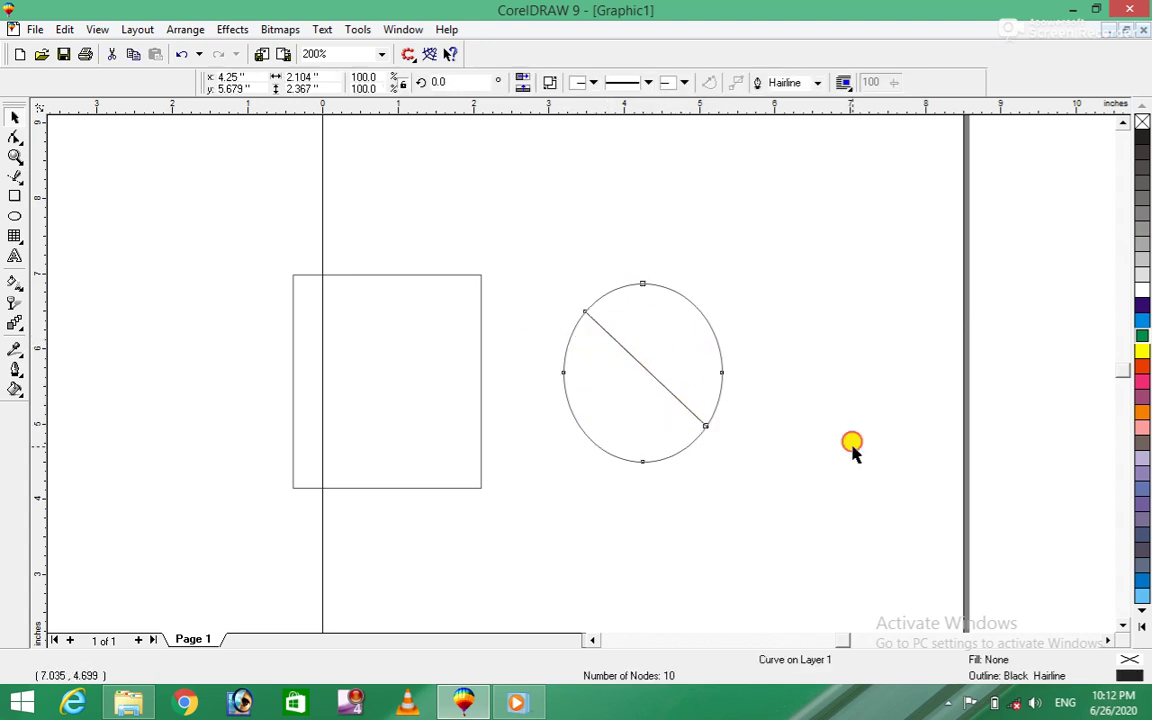
drag(507, 231, 790, 555)
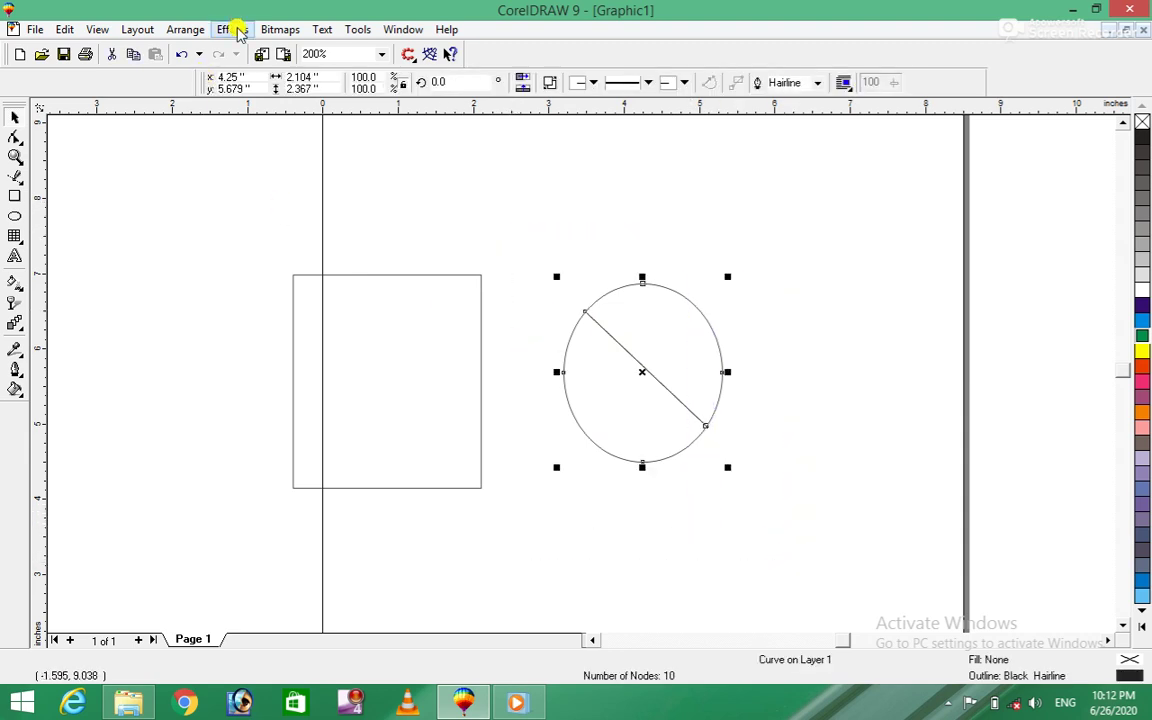
click(190, 29)
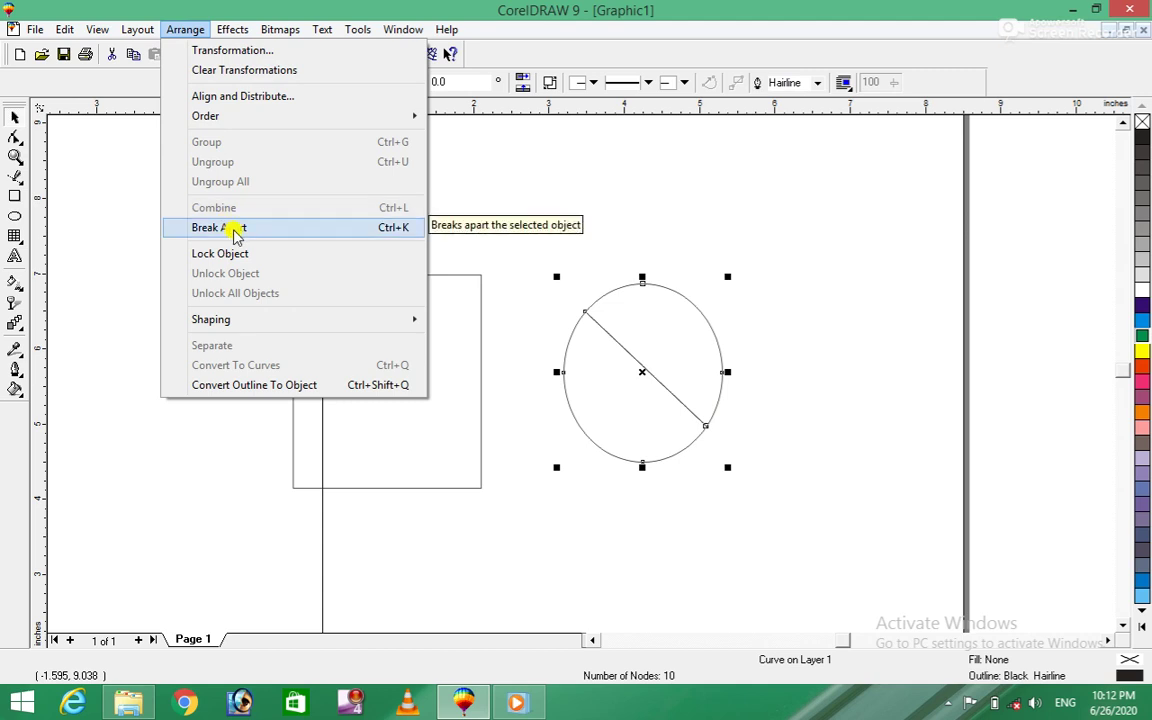
click(232, 228)
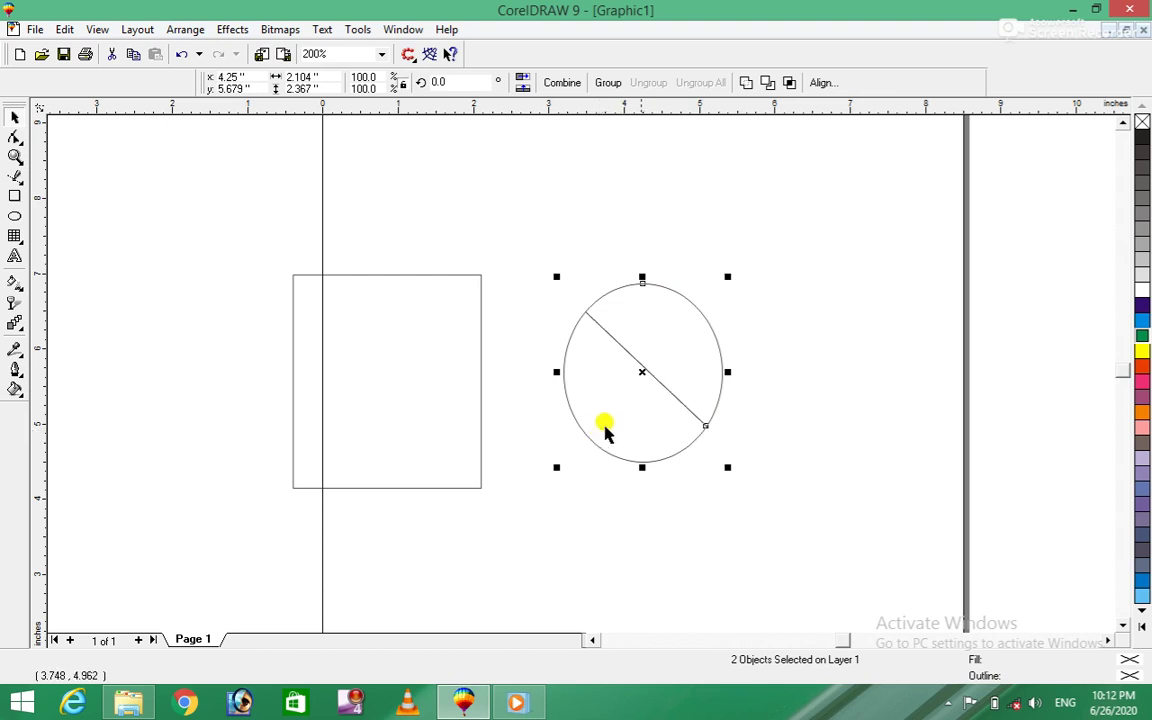
click(853, 300)
drag(675, 352, 759, 304)
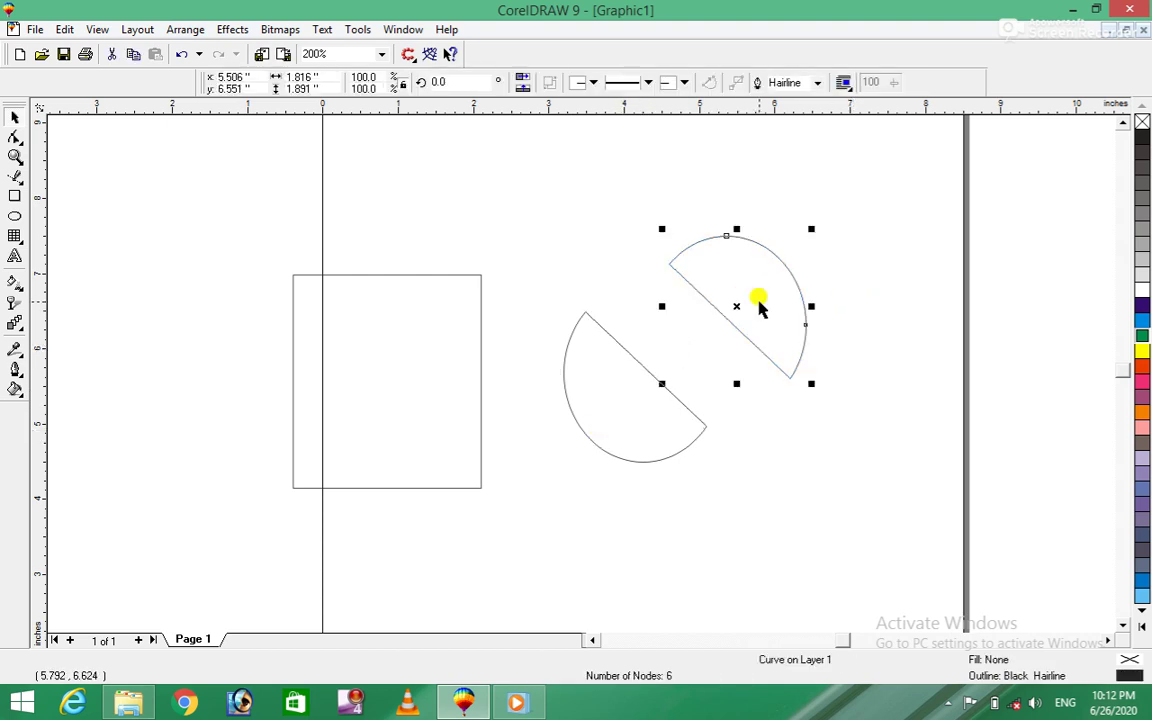
mouse_move(640, 419)
mouse_down()
mouse_move(588, 470)
mouse_move(704, 345)
mouse_up()
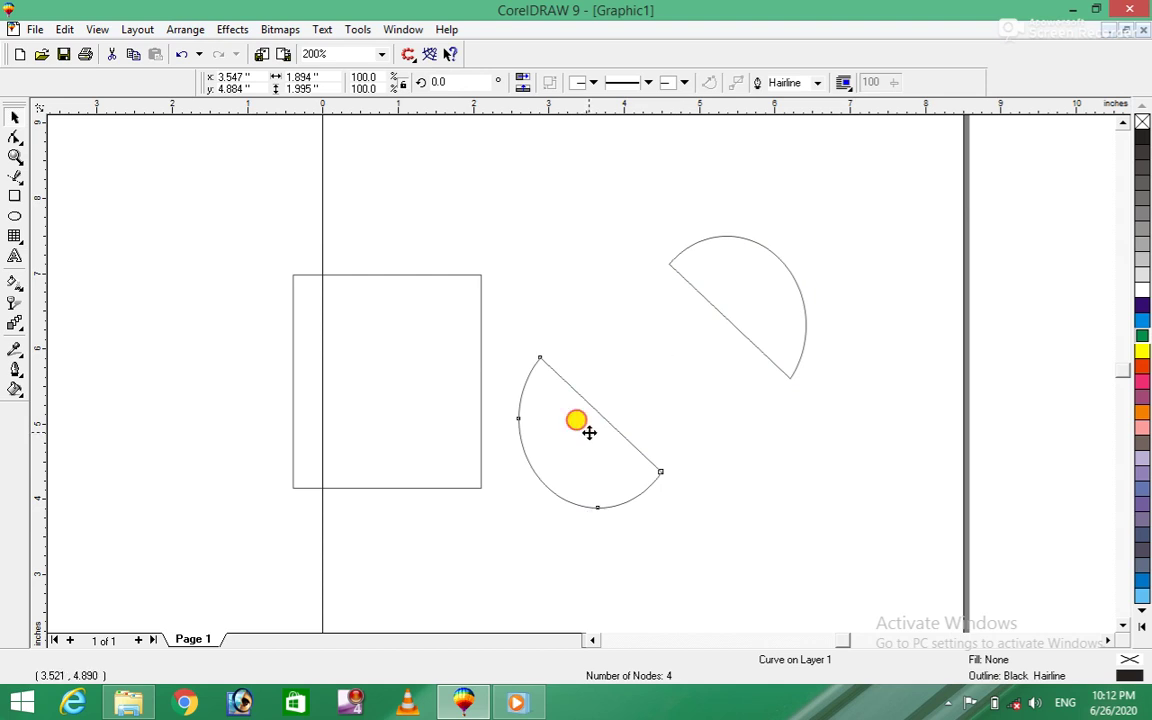
click(676, 484)
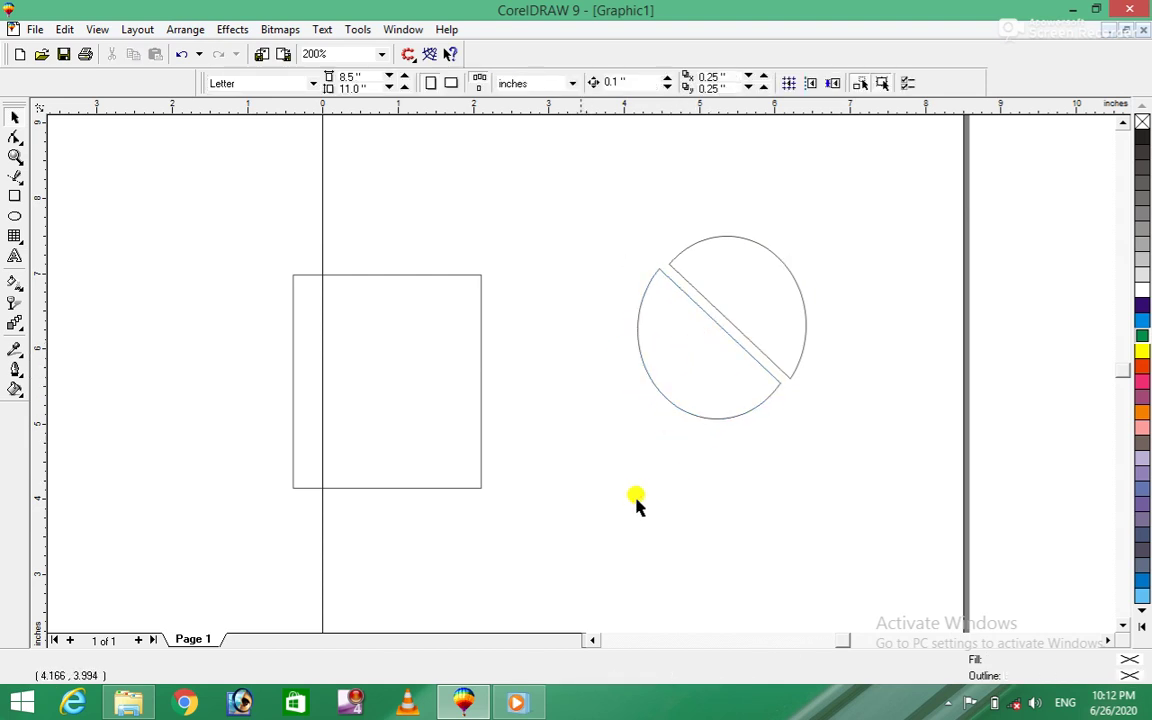
click(15, 178)
click(239, 230)
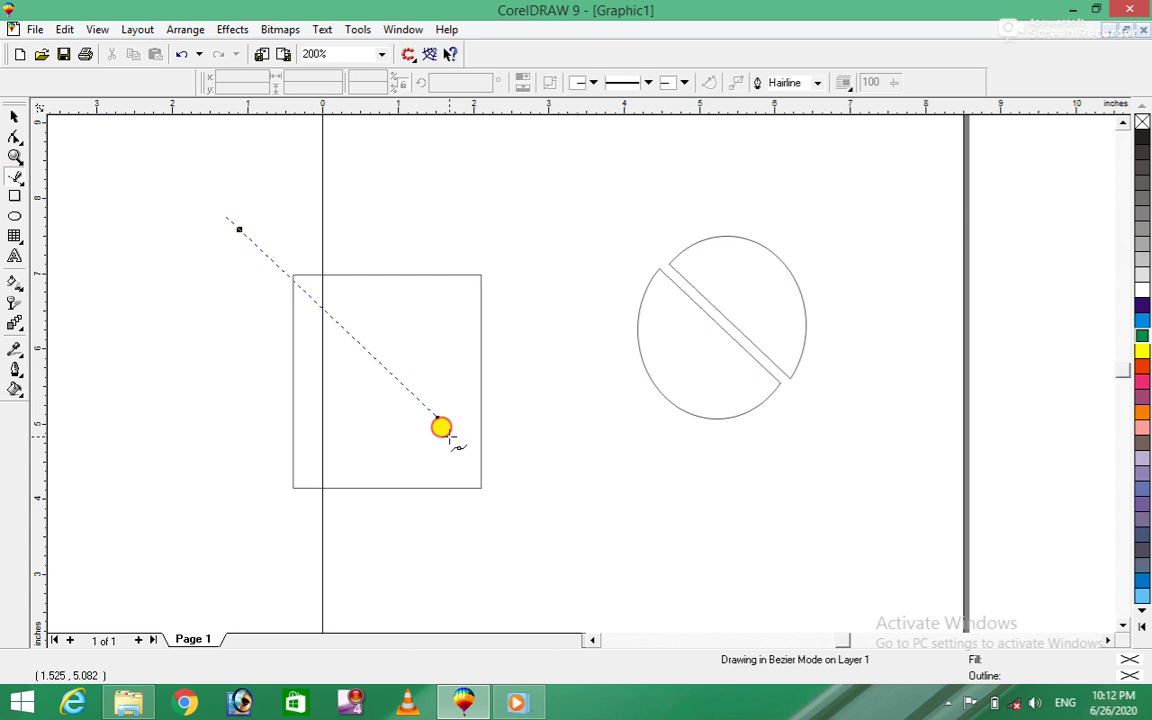
Step: Draw a diagonal Bezier line across the square from upper-left to lower-right
click(518, 526)
click(239, 230)
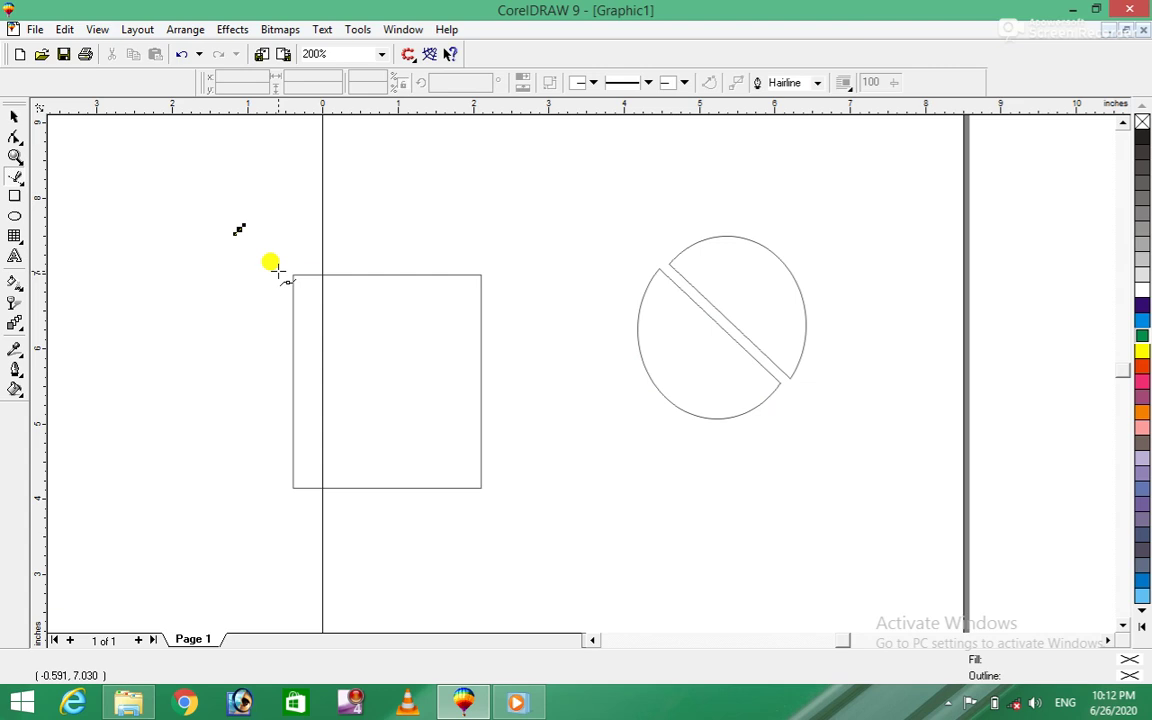
key(ctrl+z)
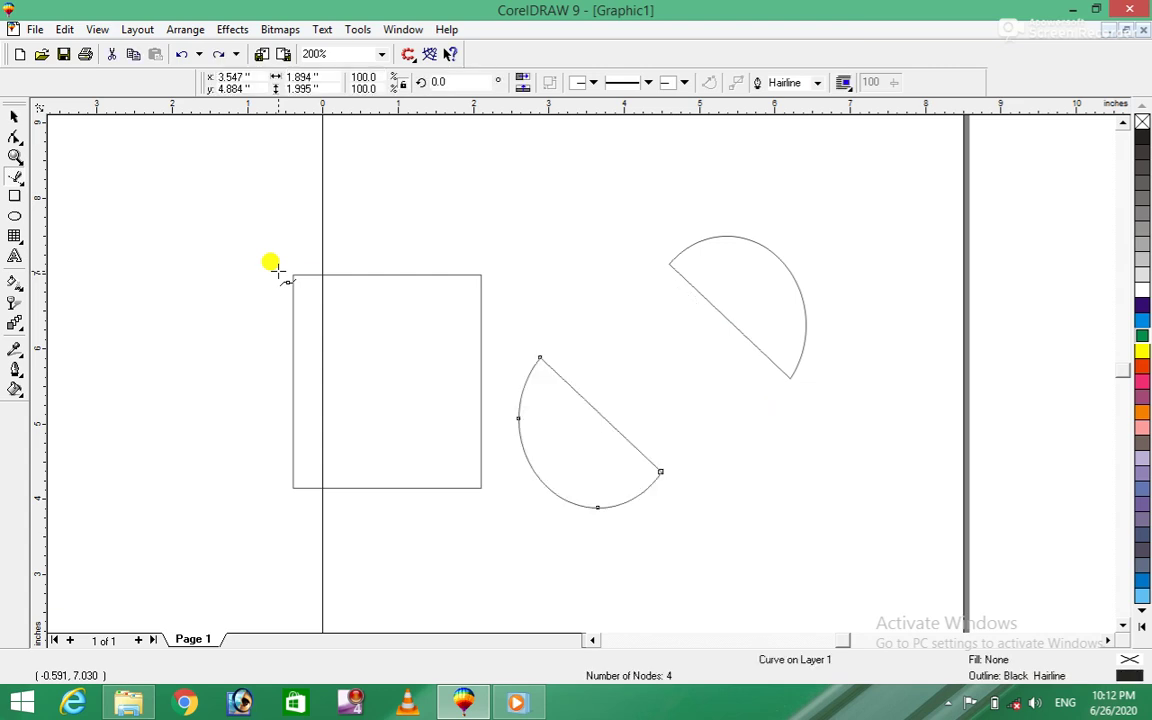
drag(249, 232, 497, 506)
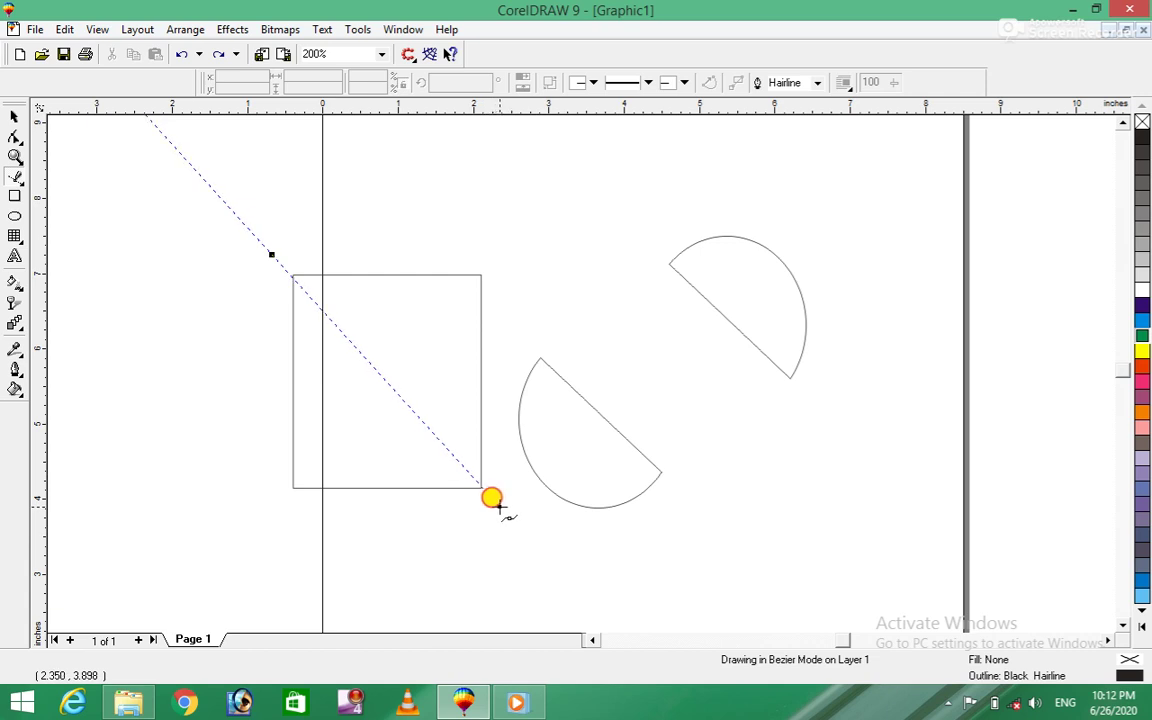
drag(496, 504, 500, 508)
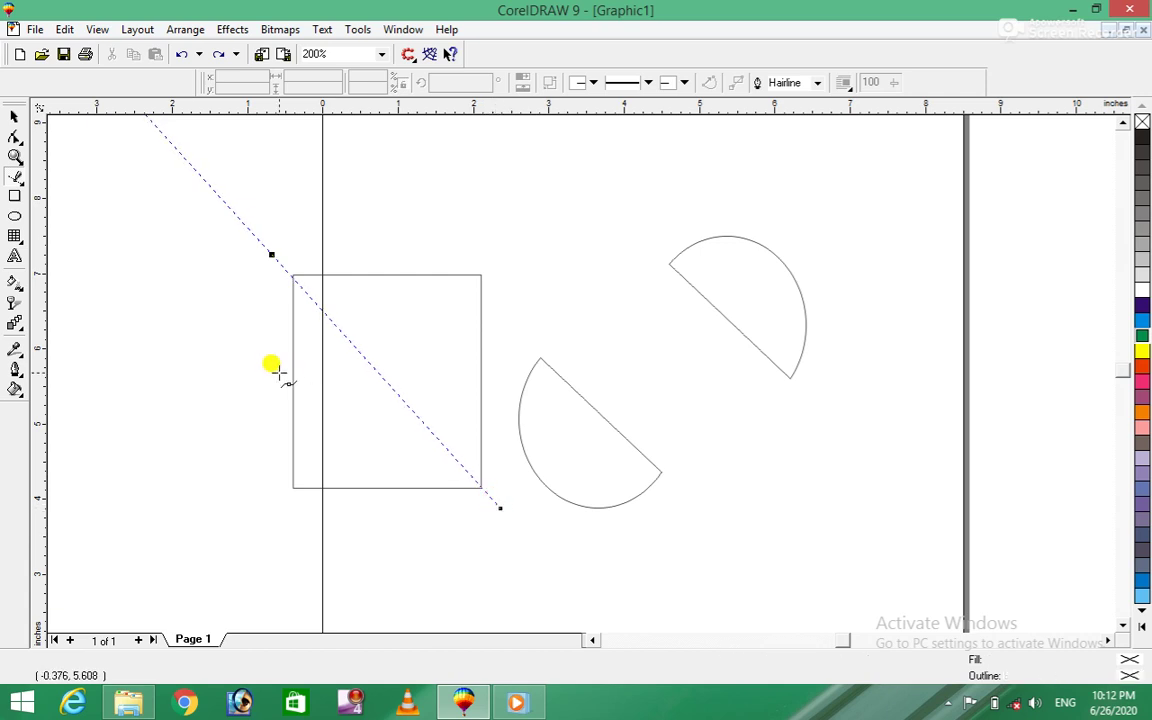
click(13, 118)
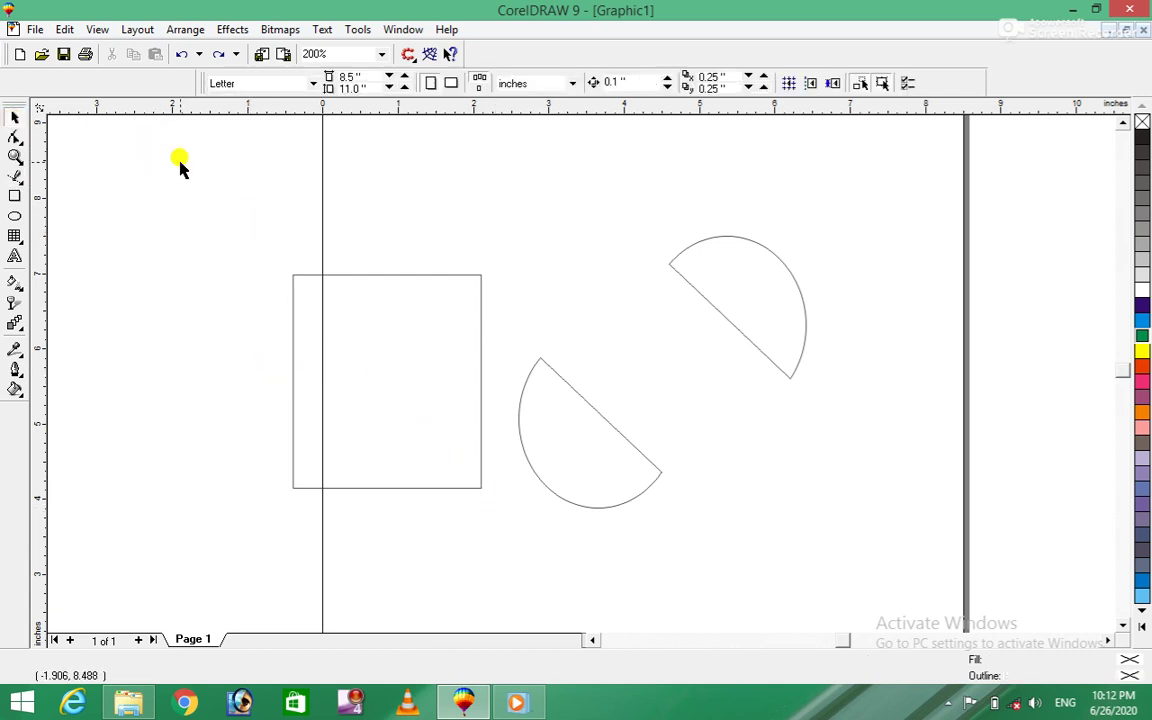
click(14, 177)
drag(250, 237, 539, 557)
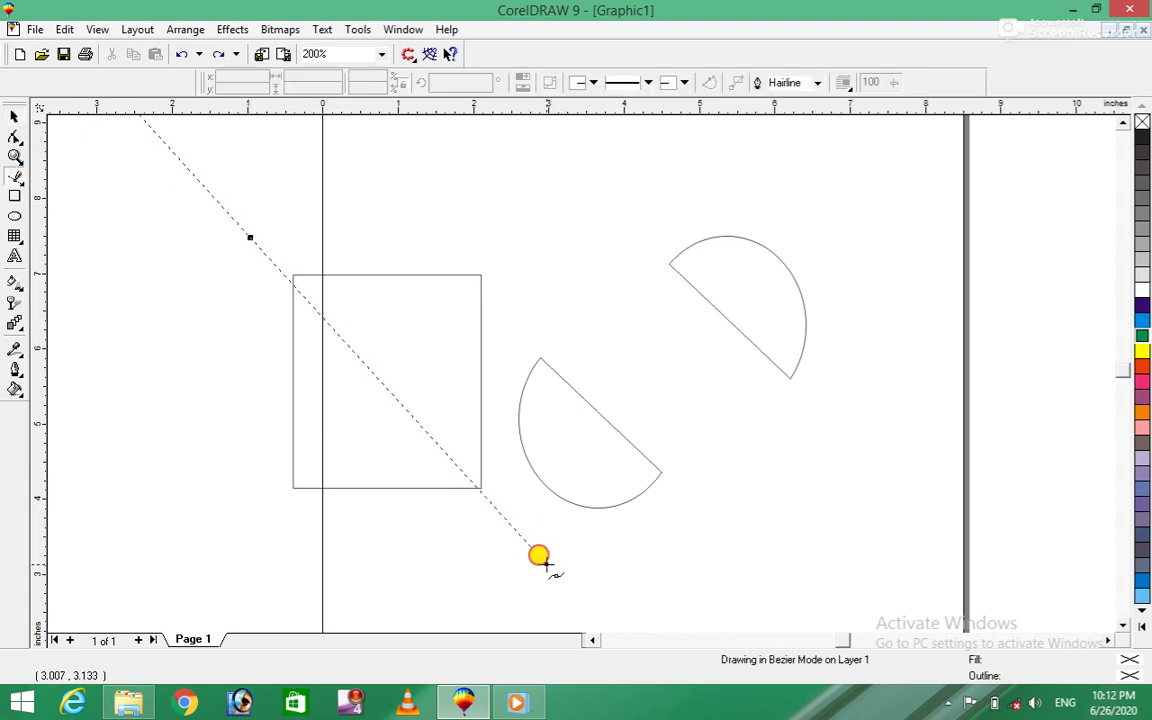
click(548, 563)
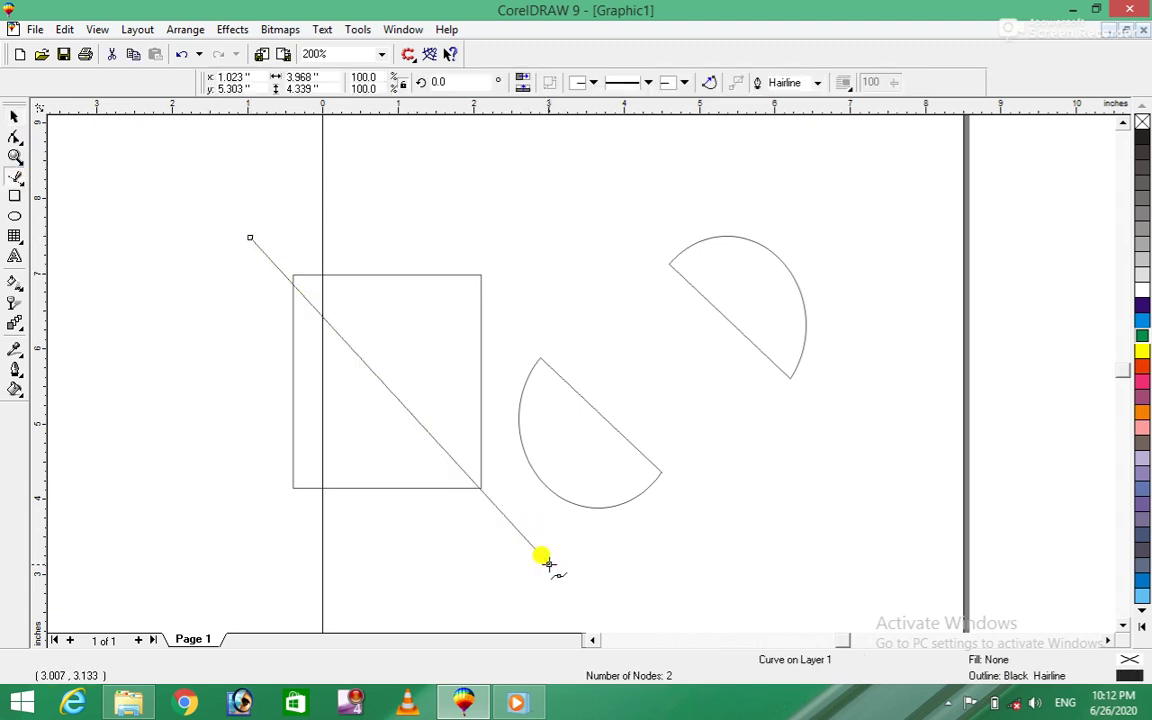
Step: Trim the square with the diagonal and delete the stray line piece
click(16, 116)
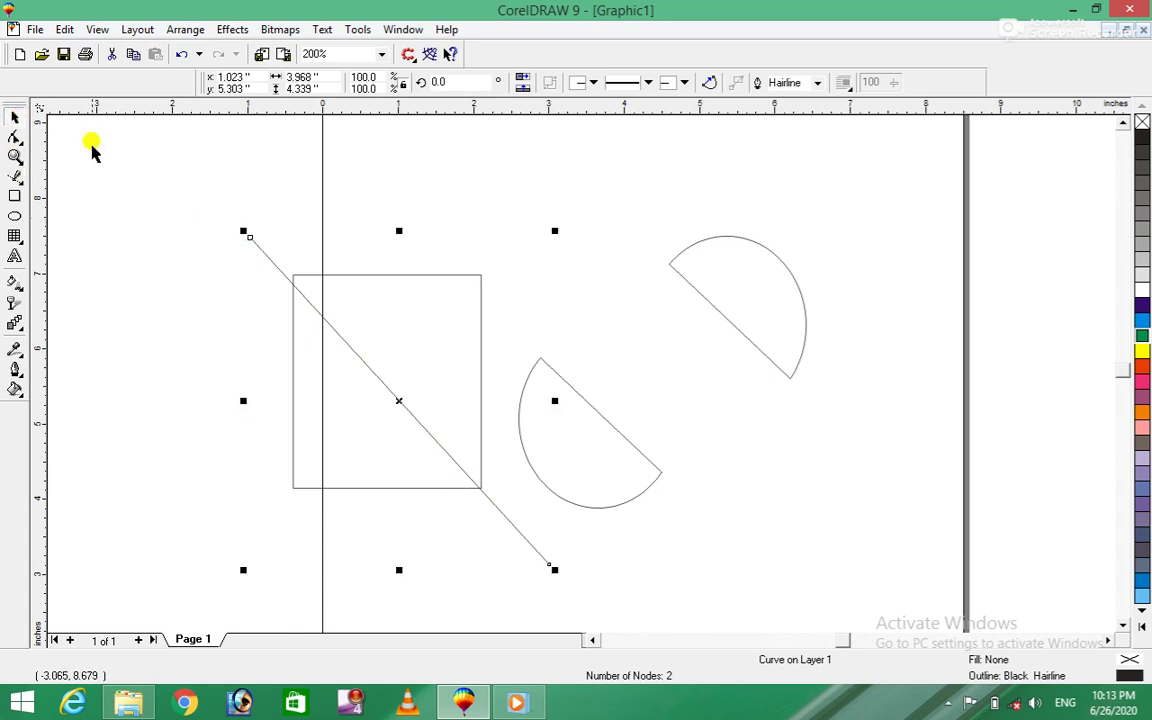
scroll(565, 595, down, 2)
drag(93, 114, 566, 504)
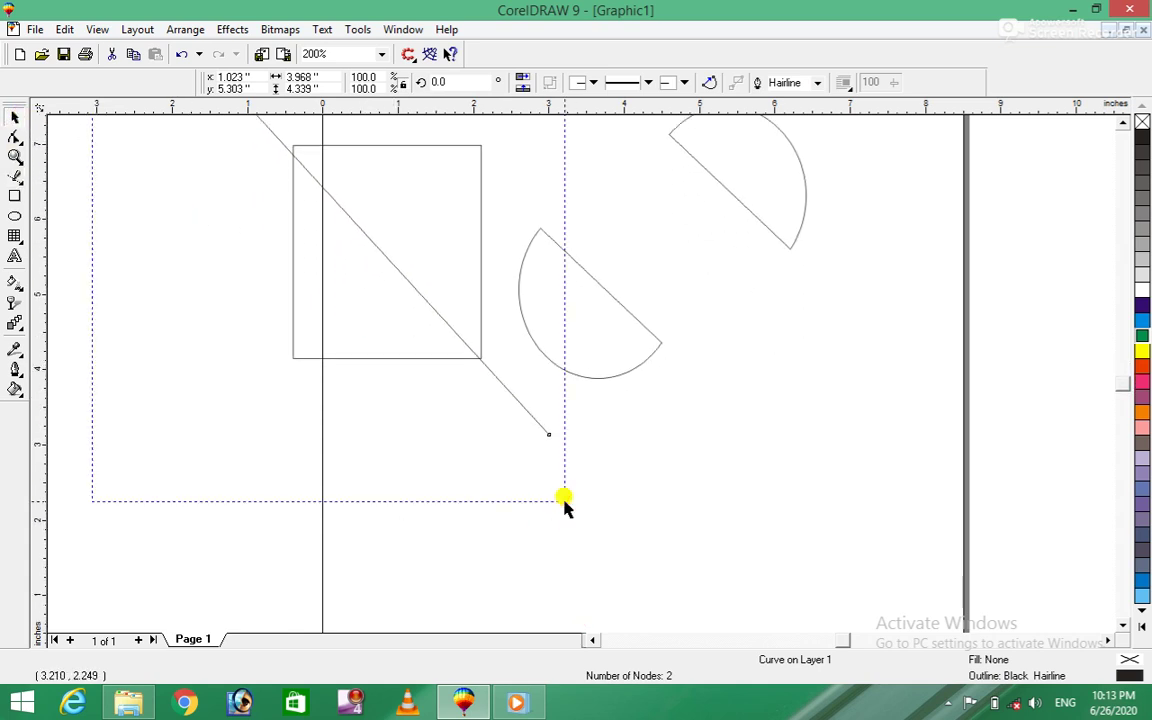
click(767, 84)
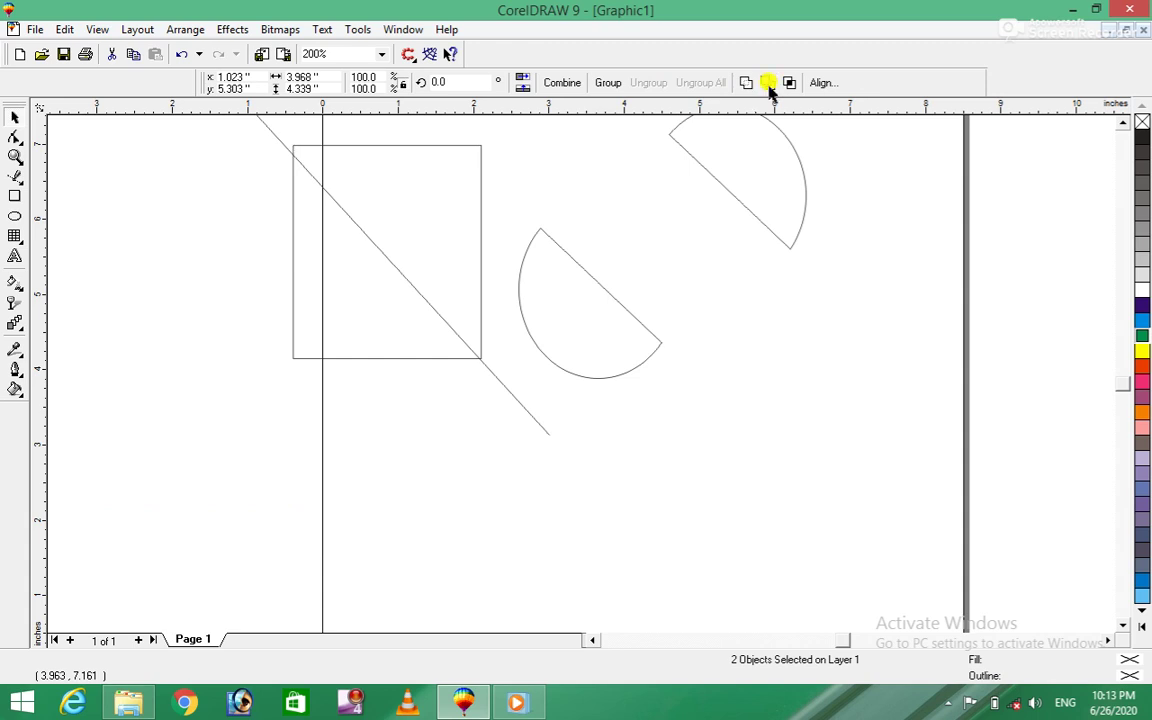
click(545, 436)
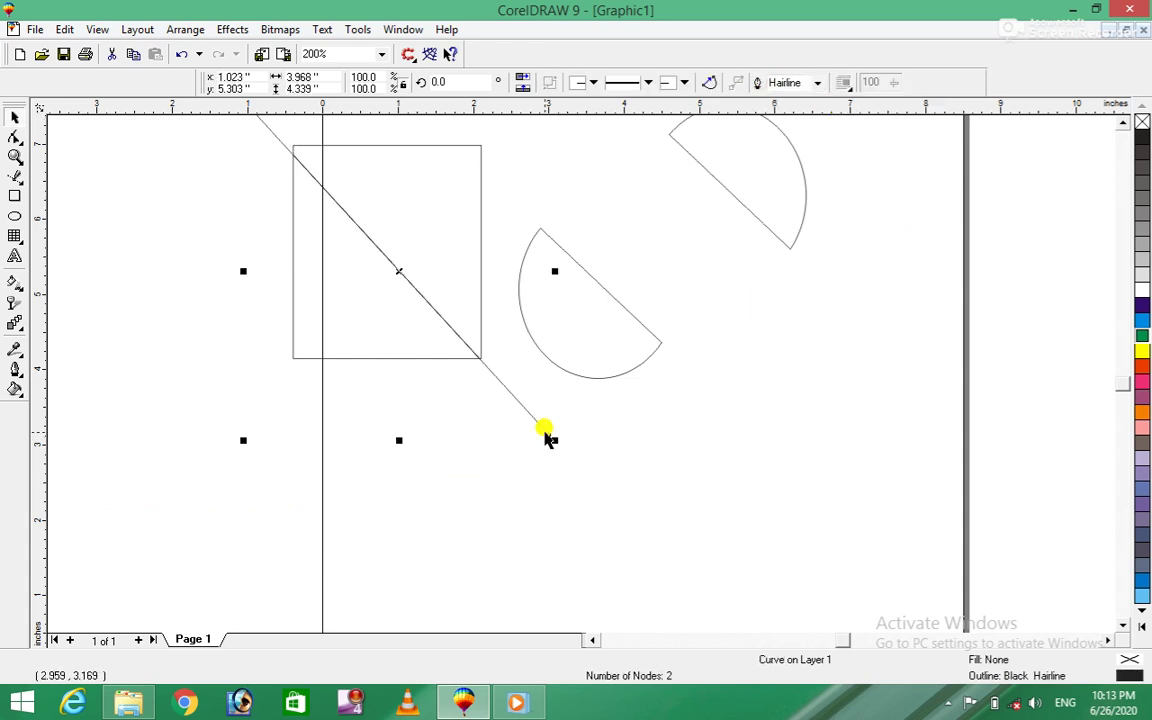
key(Delete)
Step: Break the square apart along its diagonal and drag the two triangles apart
click(400, 264)
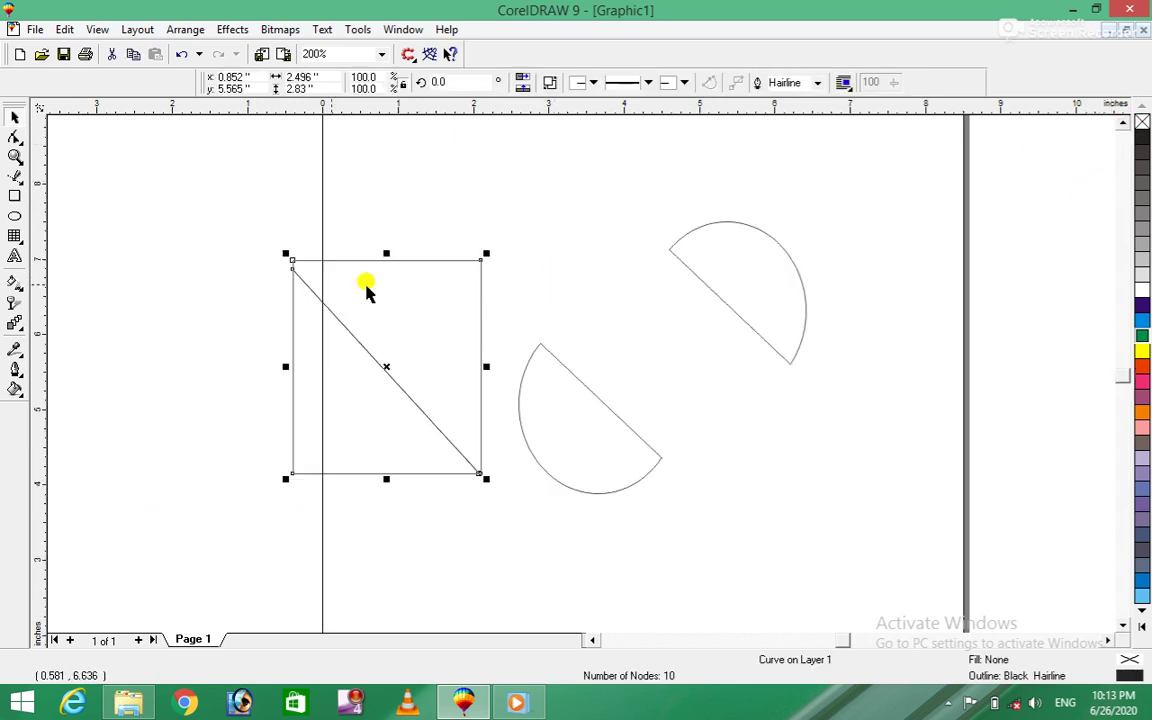
click(193, 237)
mouse_move(174, 199)
mouse_down()
mouse_move(411, 406)
mouse_move(508, 564)
mouse_up()
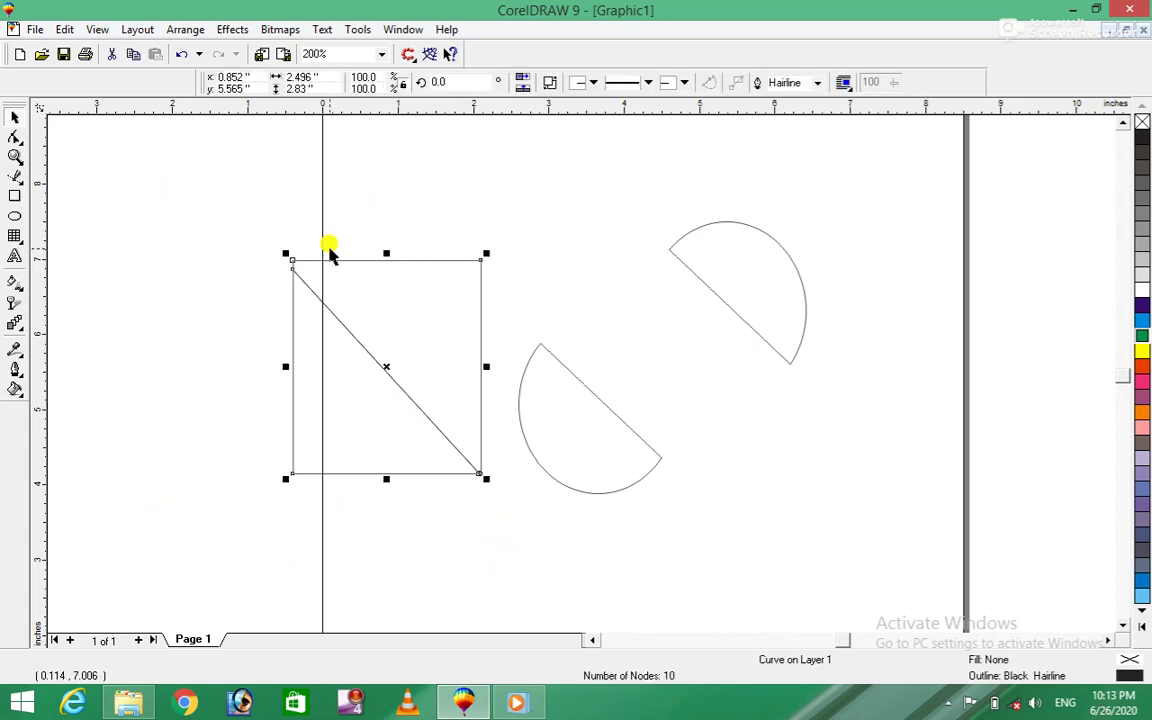
click(192, 29)
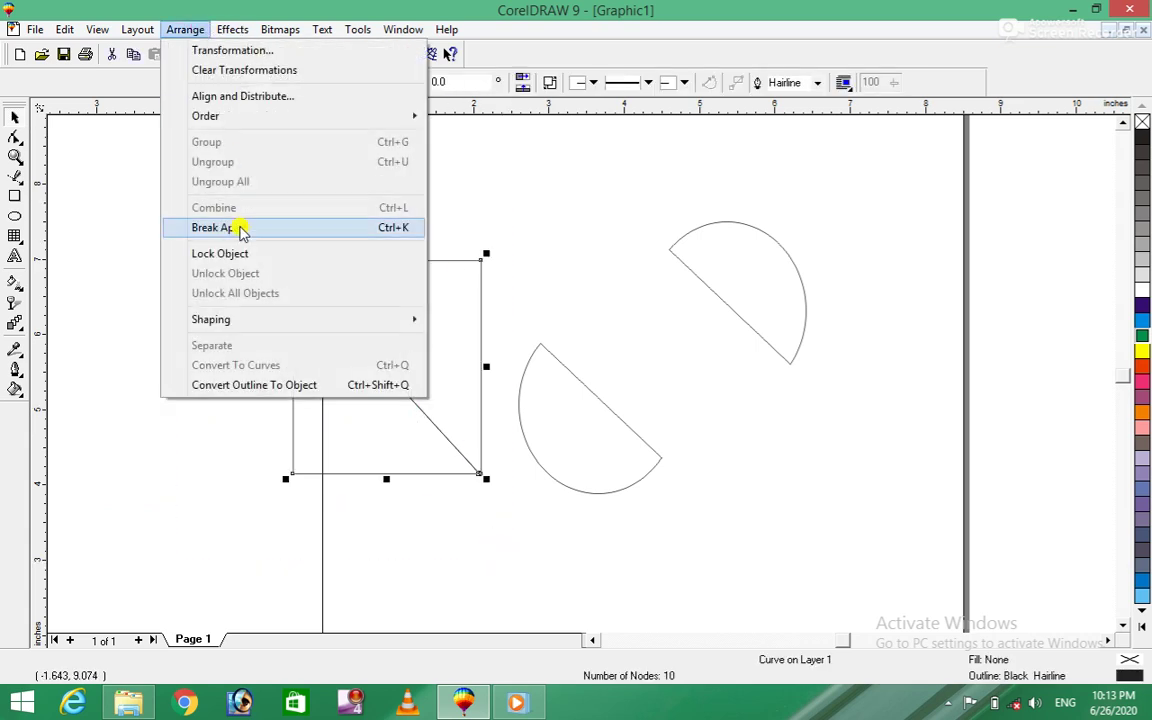
click(232, 227)
click(188, 283)
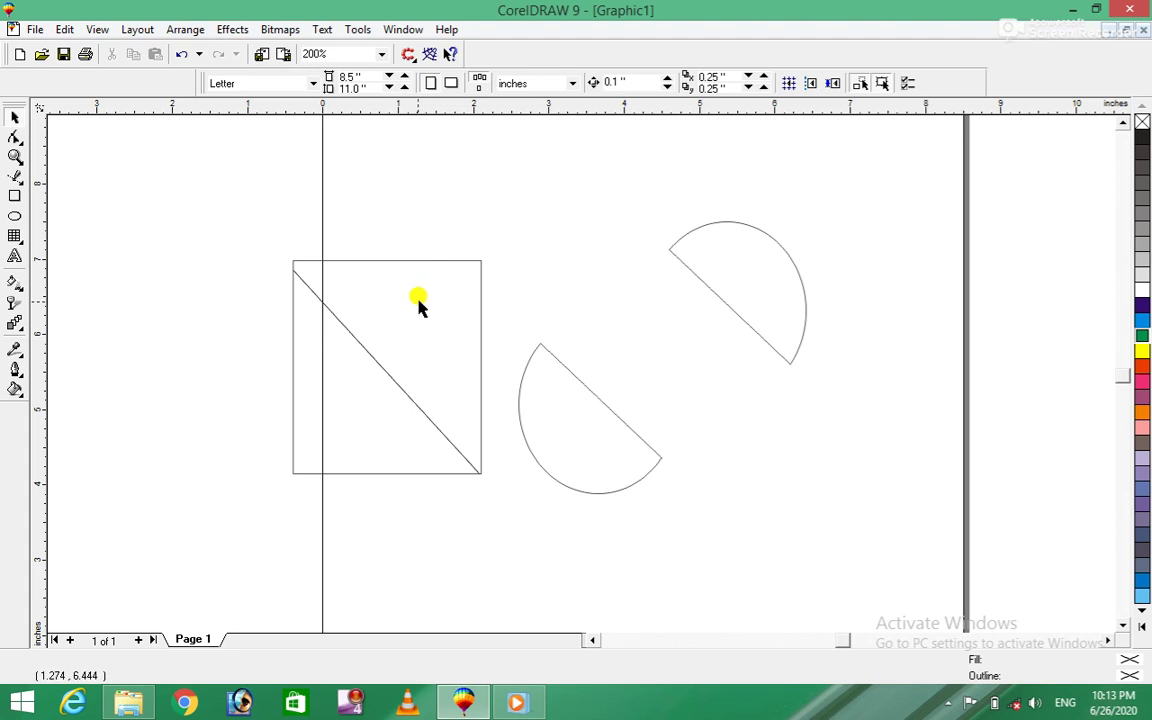
drag(418, 305, 465, 239)
drag(344, 391, 262, 474)
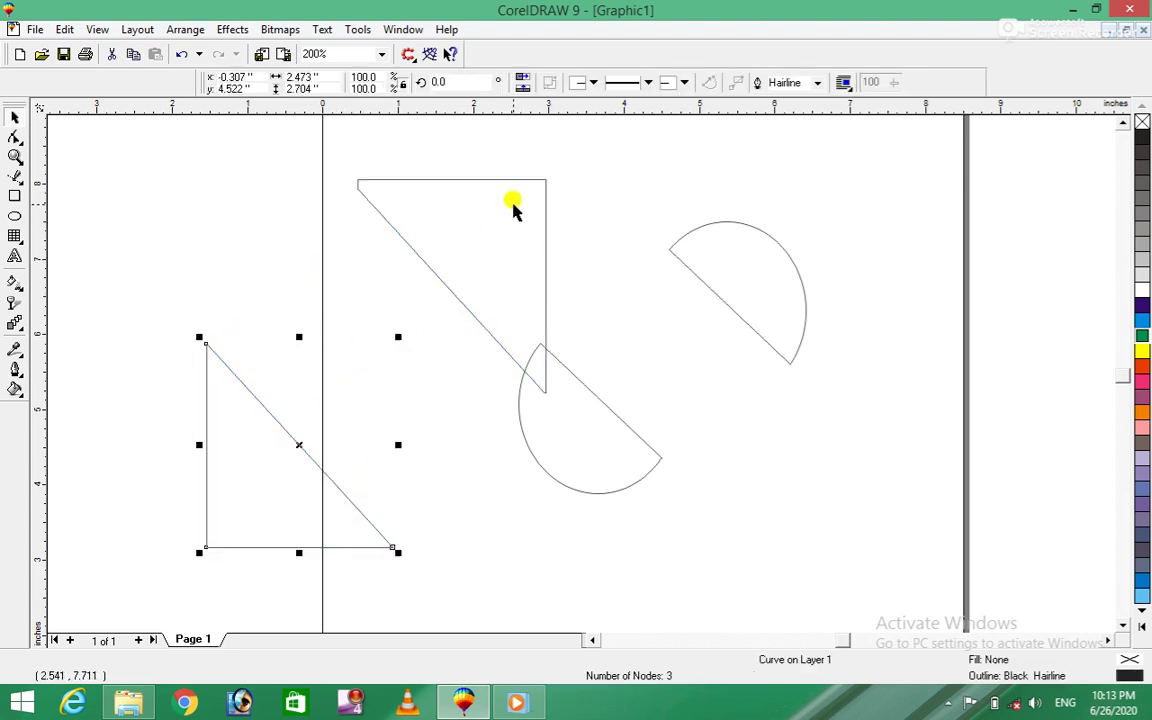
drag(512, 208, 390, 270)
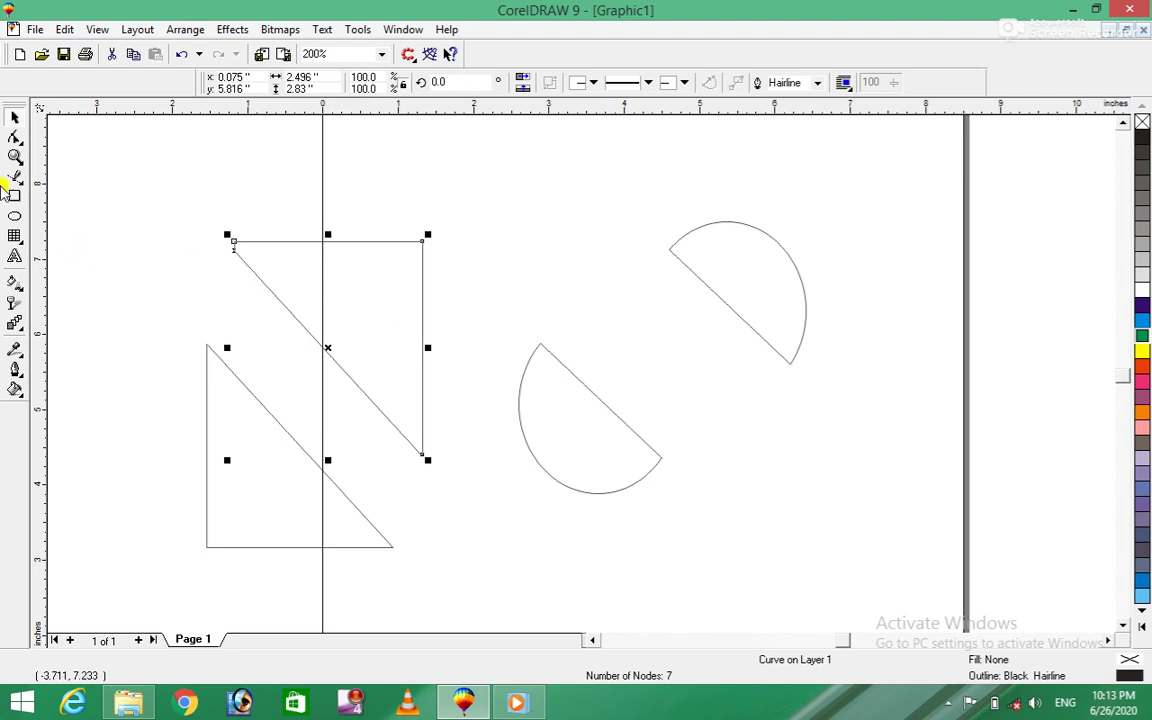
click(16, 176)
Step: Draw a second cutting line across the upper triangle
drag(313, 241, 456, 378)
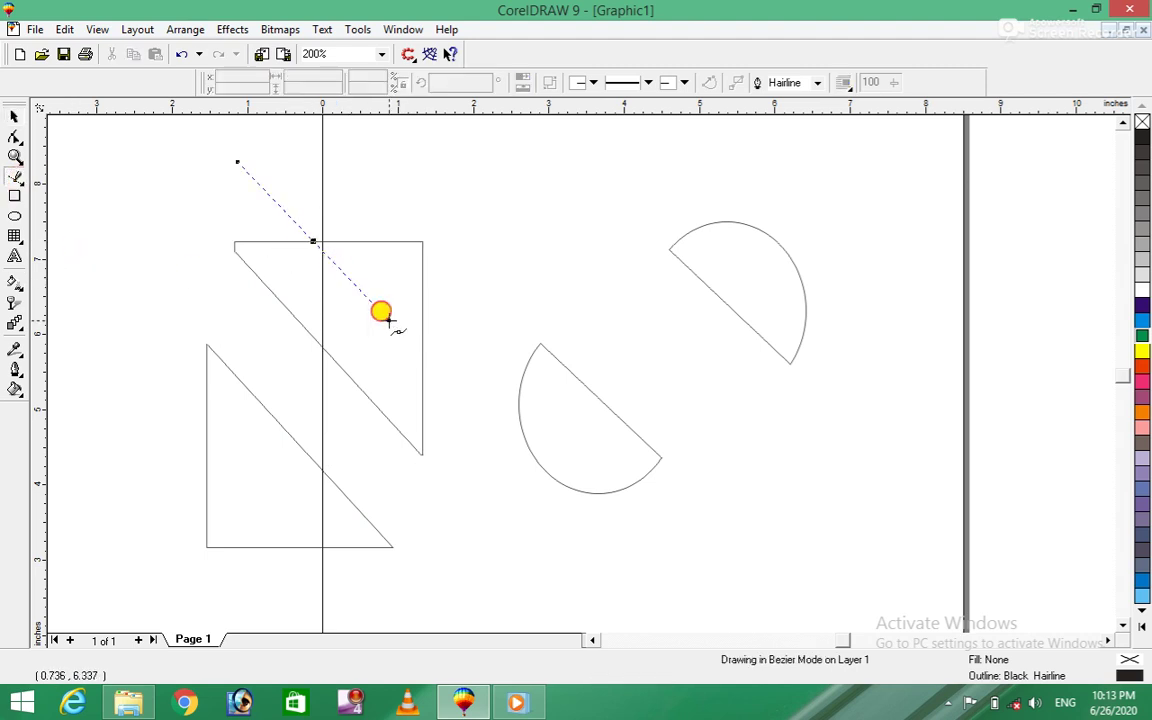
click(456, 378)
click(612, 186)
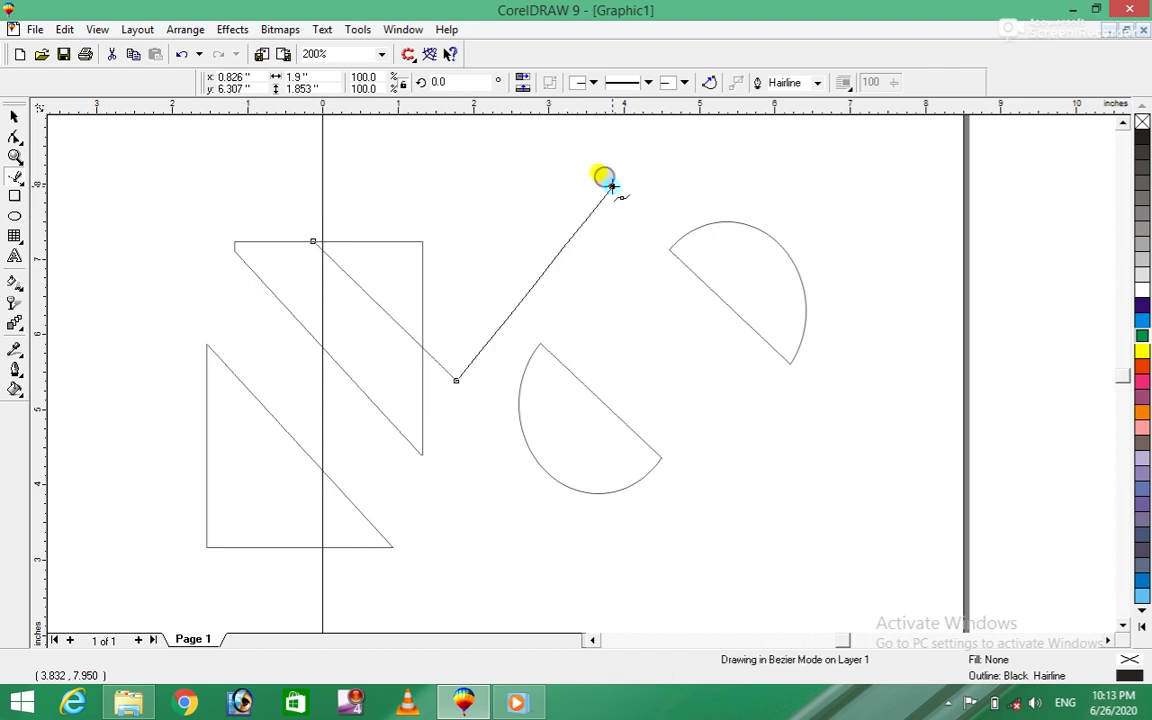
click(188, 152)
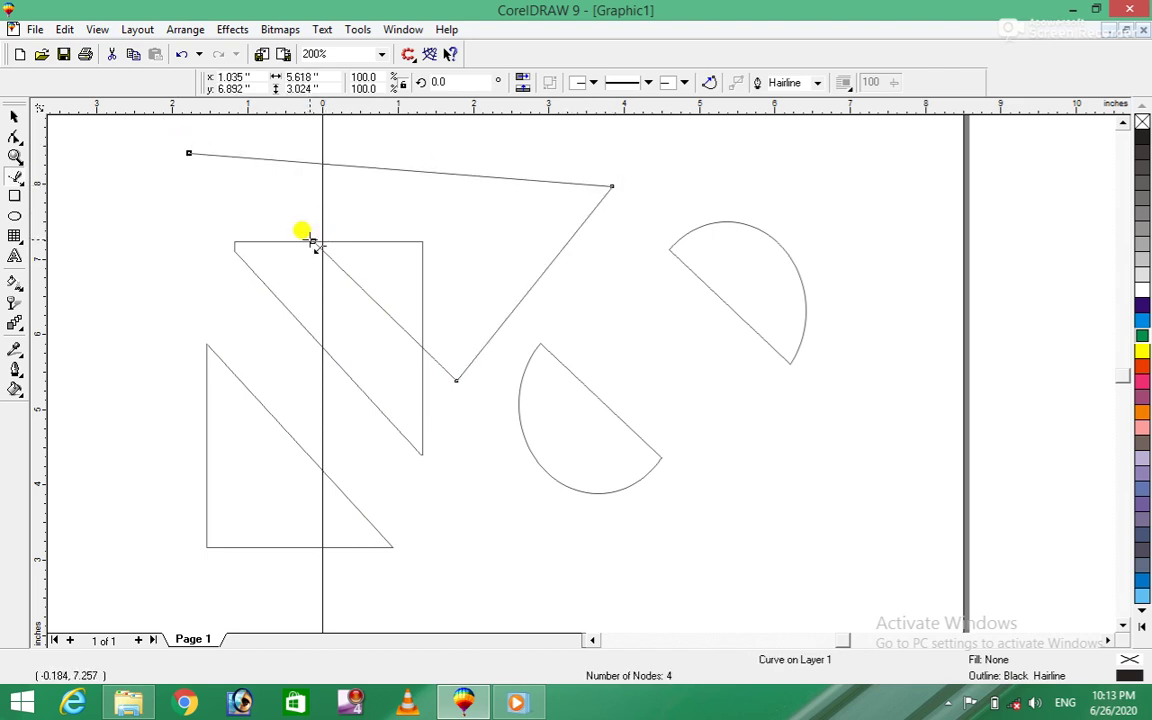
key(ctrl+z)
key(ctrl+z)
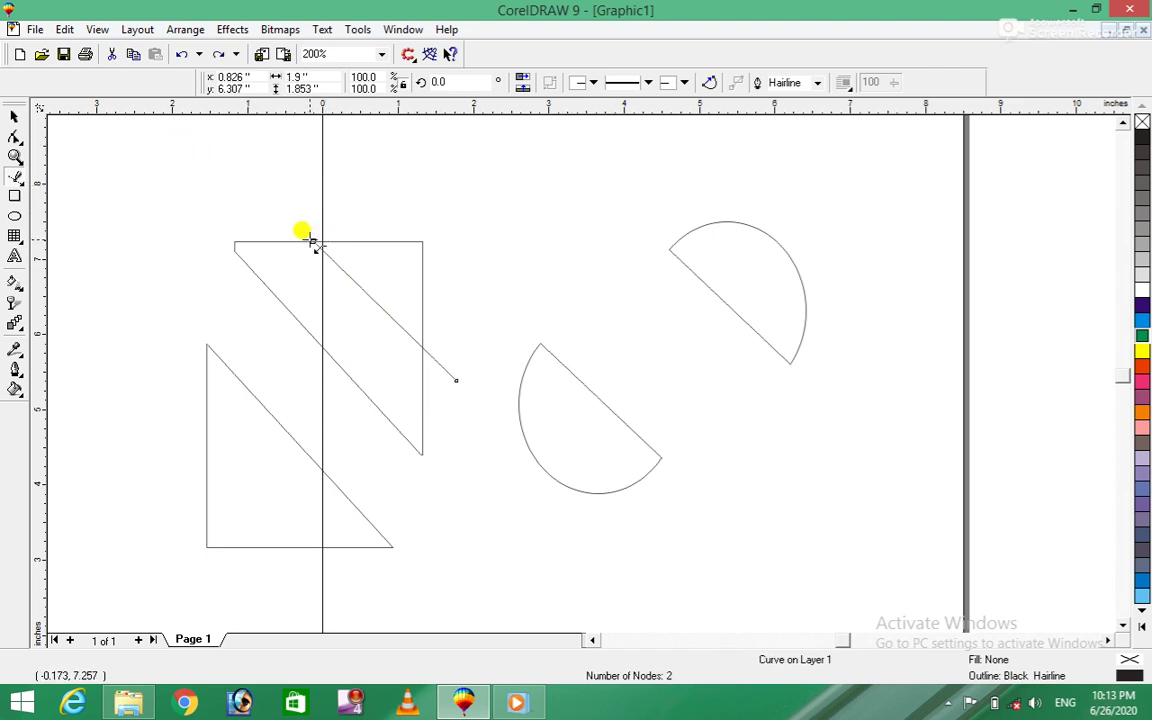
click(14, 115)
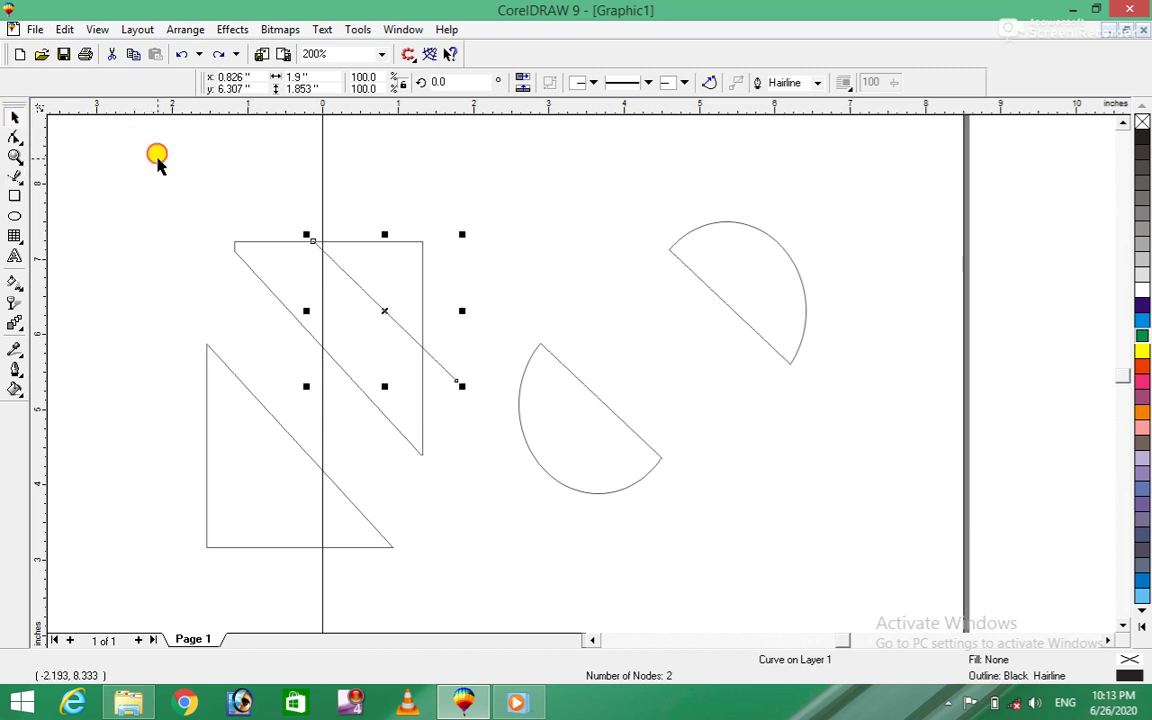
Step: Trim the upper triangle with the line and delete the overhanging piece
drag(157, 162, 503, 468)
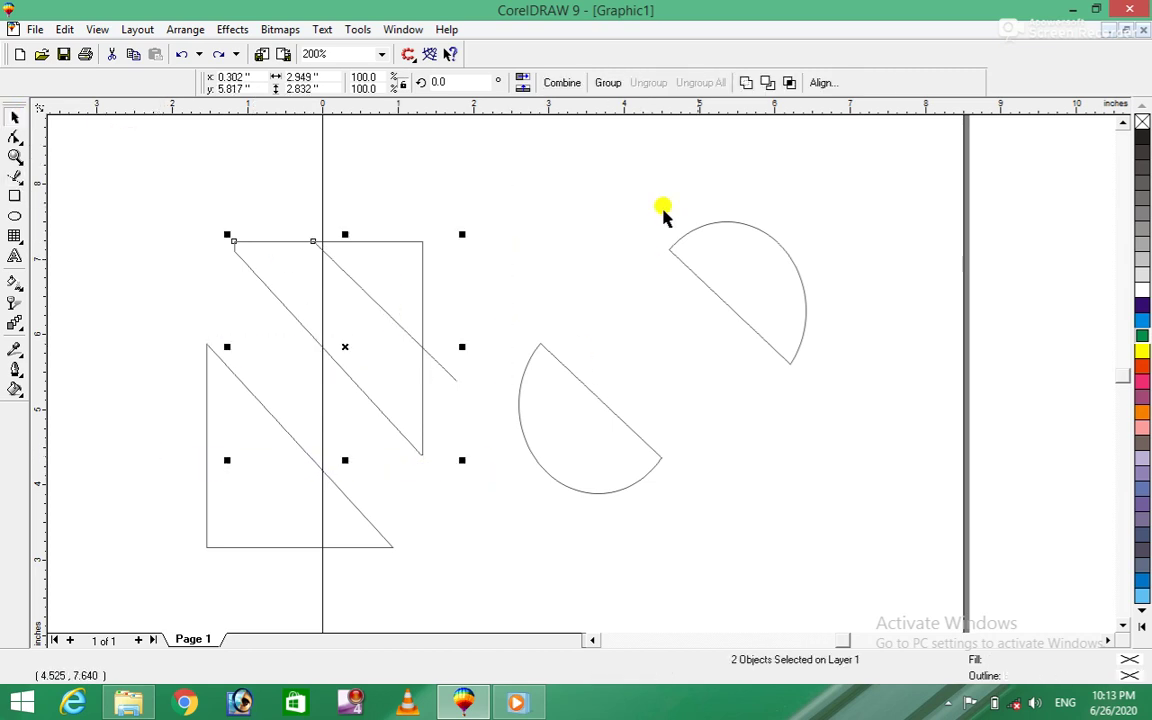
click(765, 84)
click(499, 340)
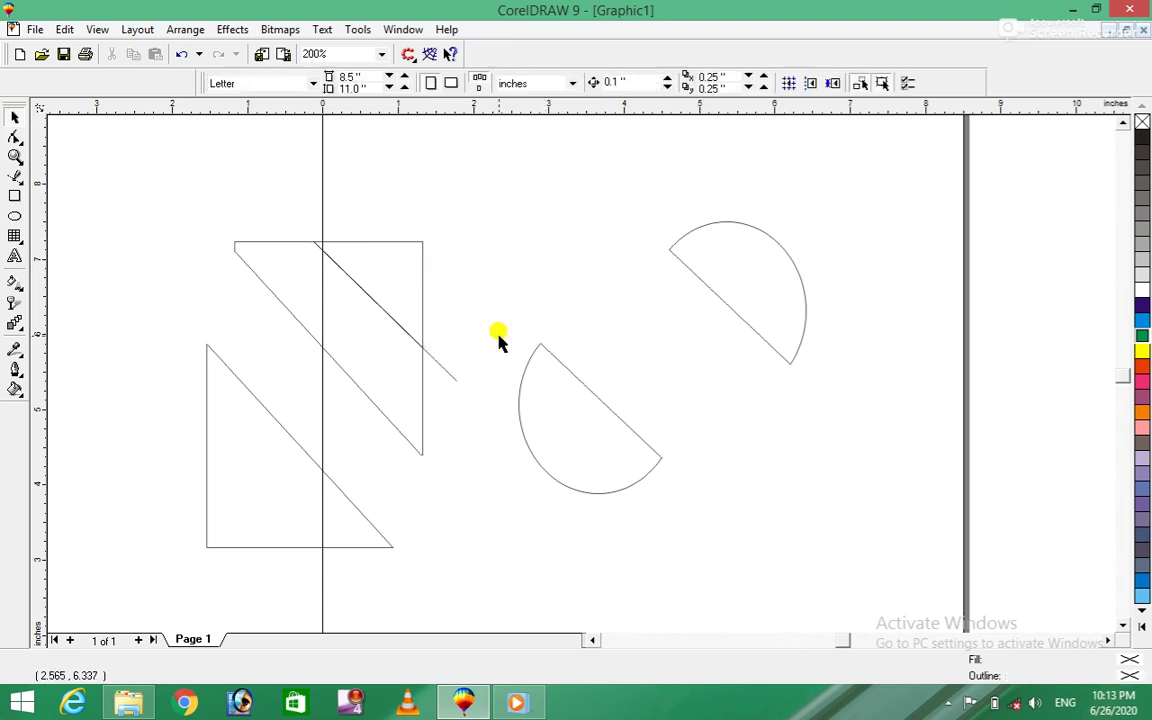
click(452, 381)
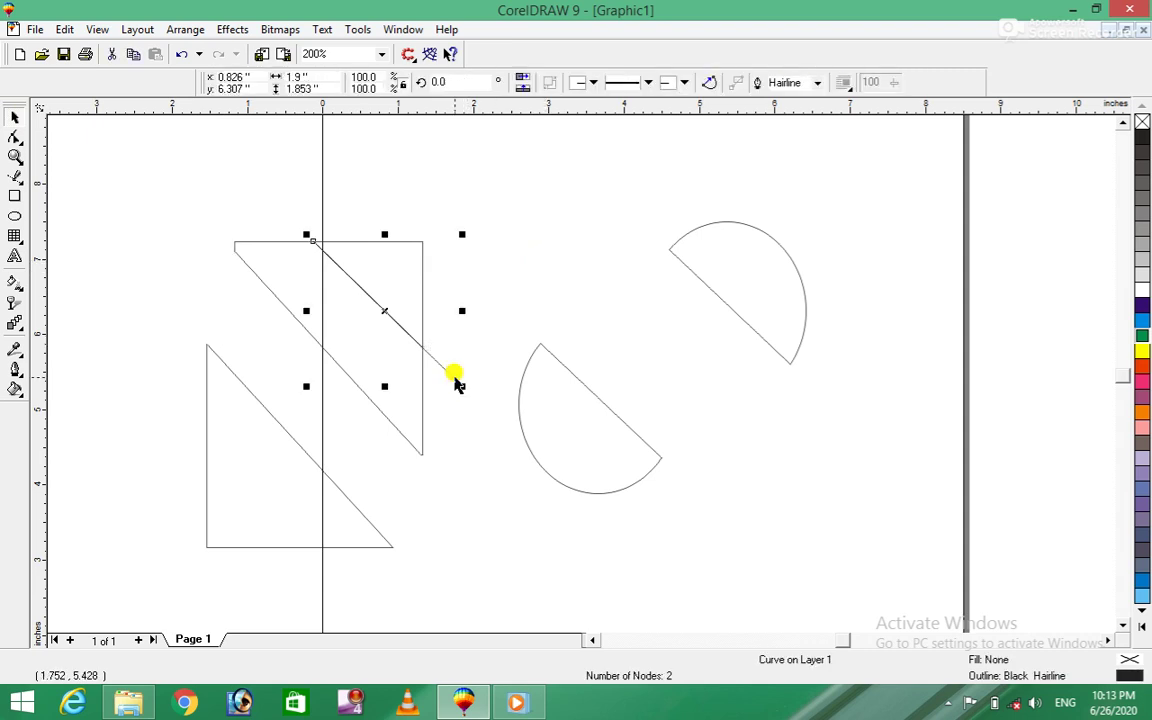
key(Delete)
Step: Break the triangle into a slanted strip and a small triangle, and move them apart
drag(211, 212, 476, 483)
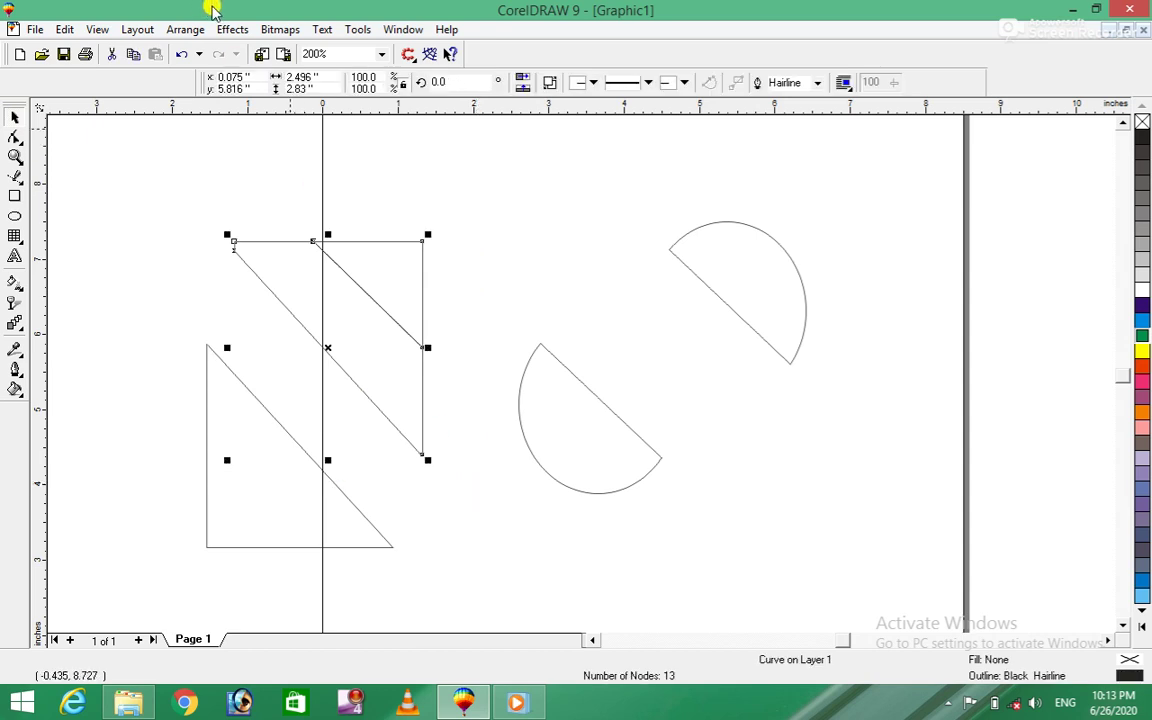
click(185, 29)
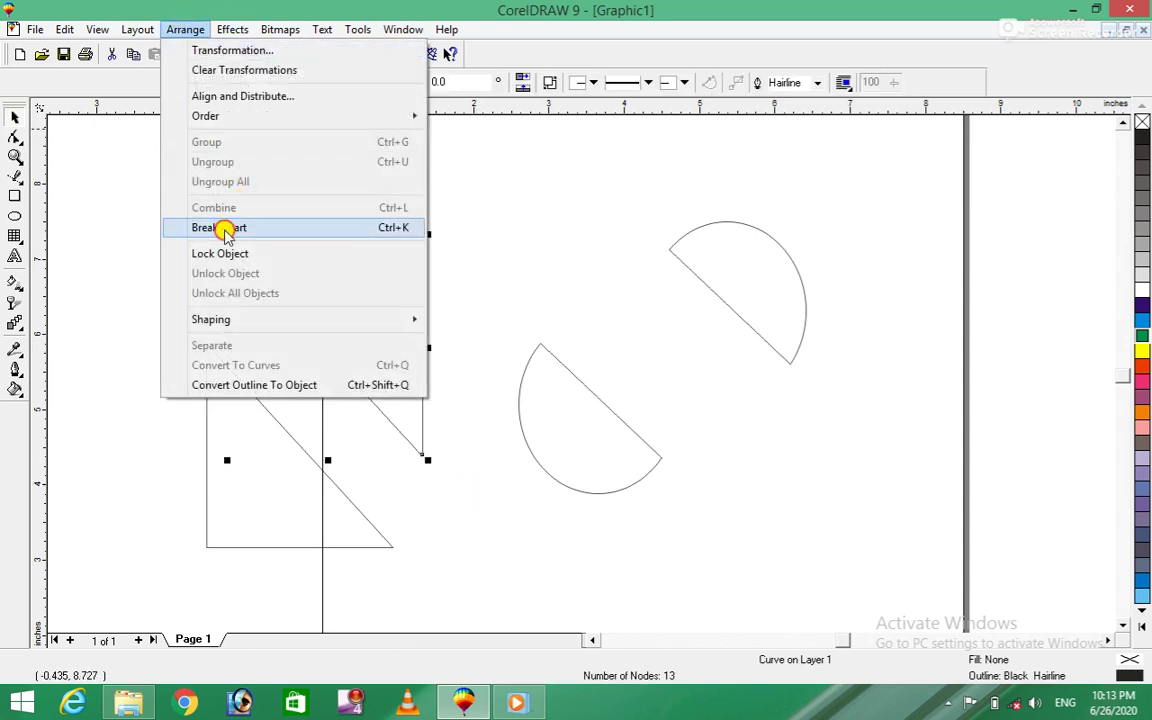
click(226, 231)
click(409, 283)
drag(422, 283, 499, 232)
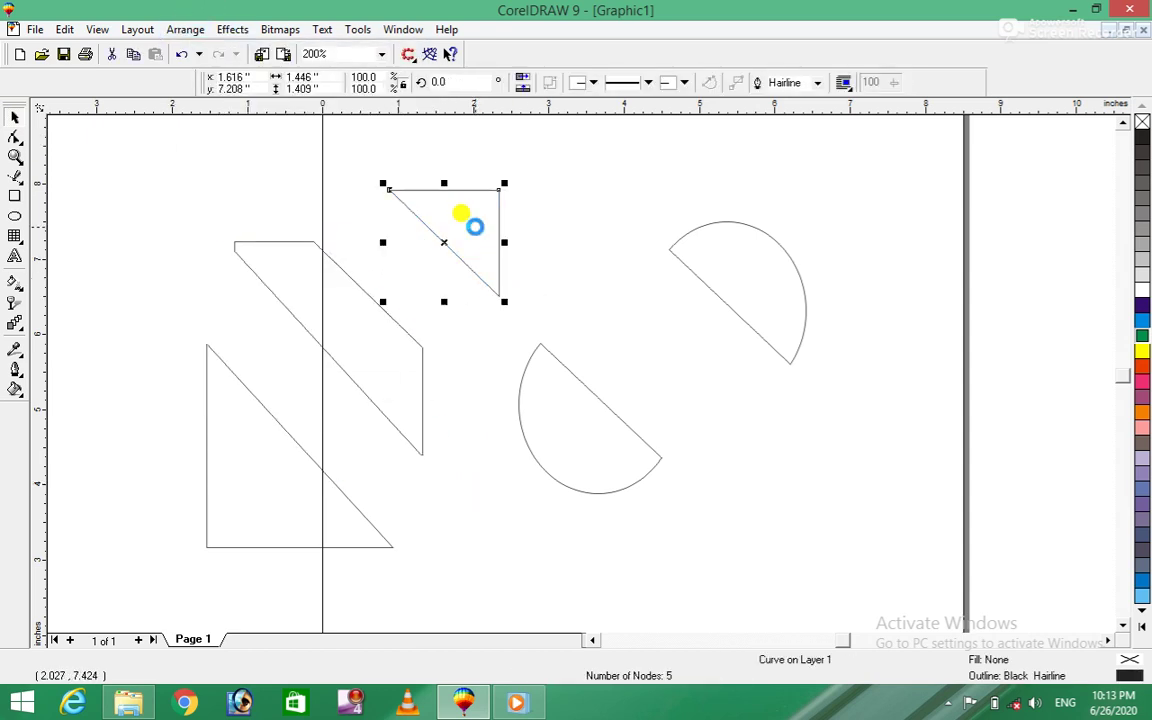
drag(379, 306, 362, 400)
drag(474, 208, 418, 333)
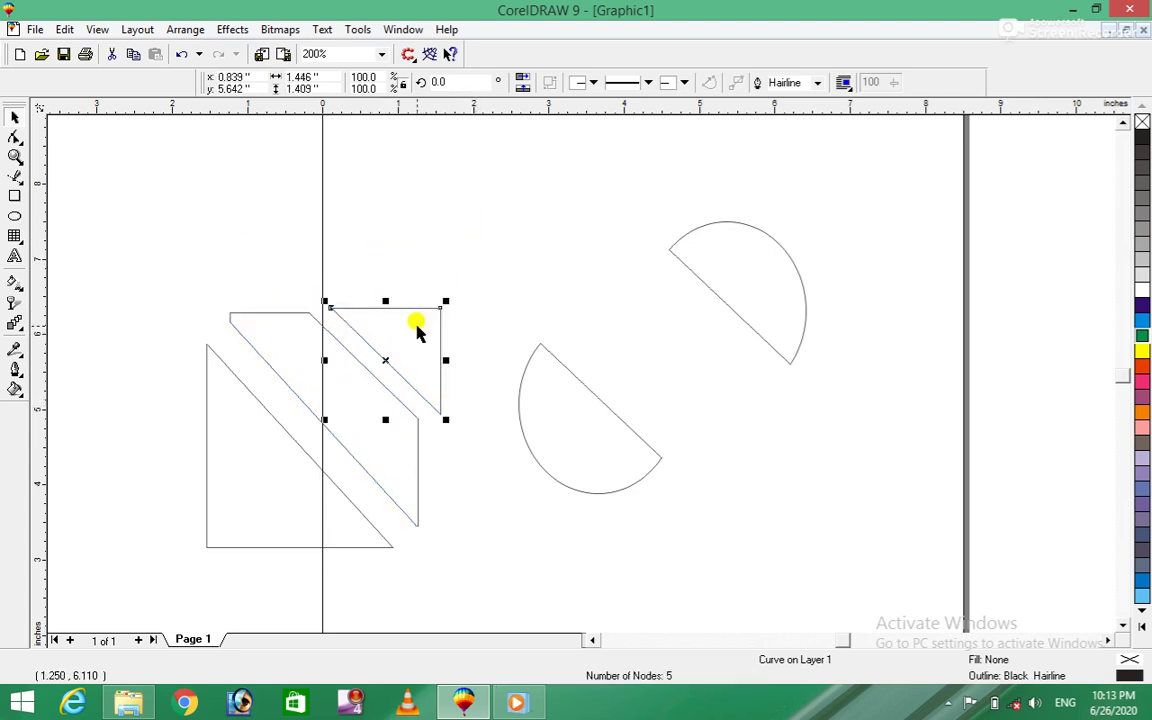
click(185, 29)
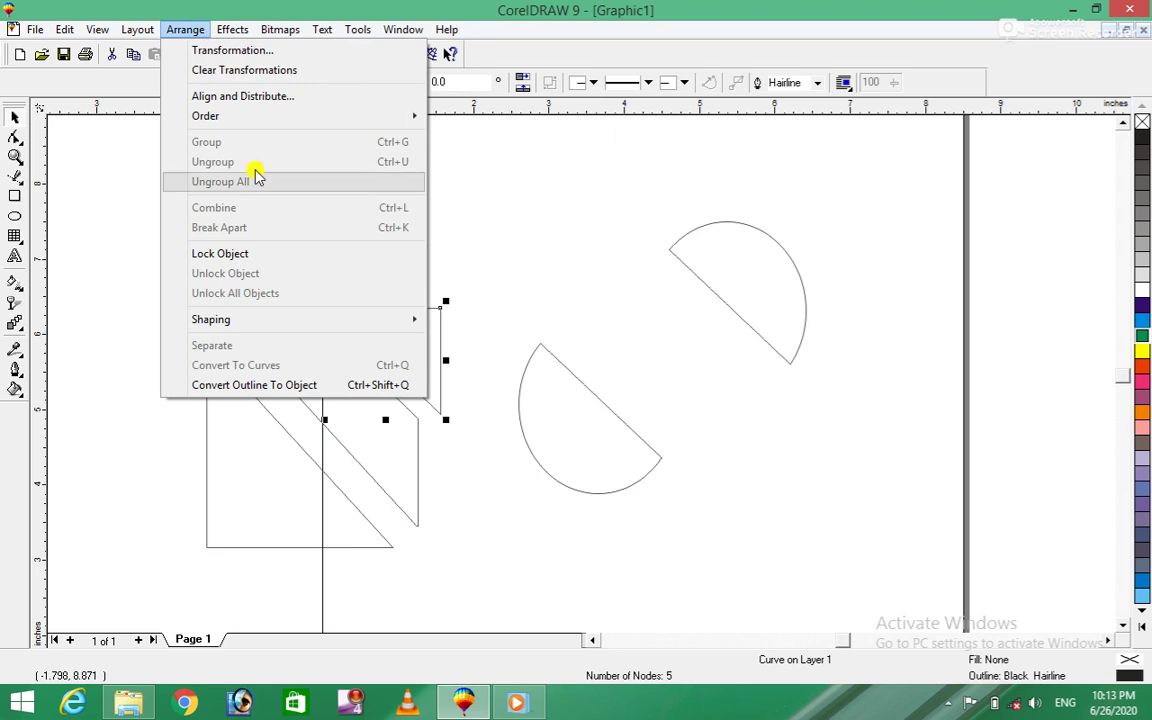
click(485, 237)
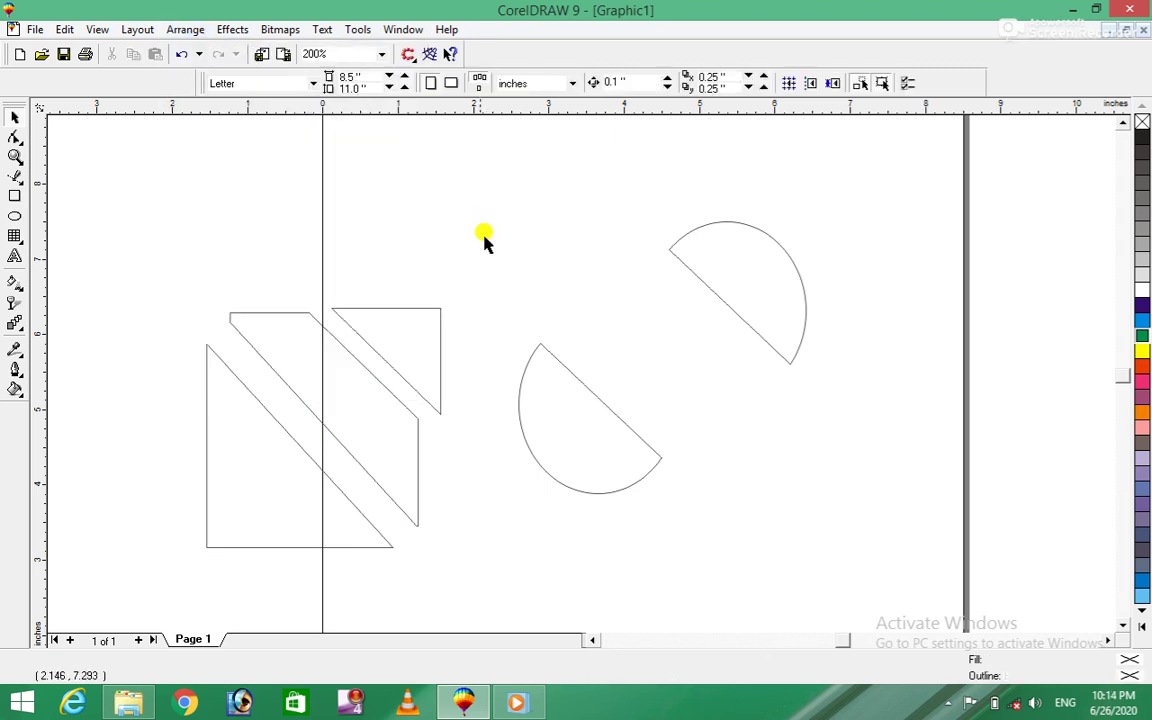
Step: Scale up the large left triangle
click(255, 398)
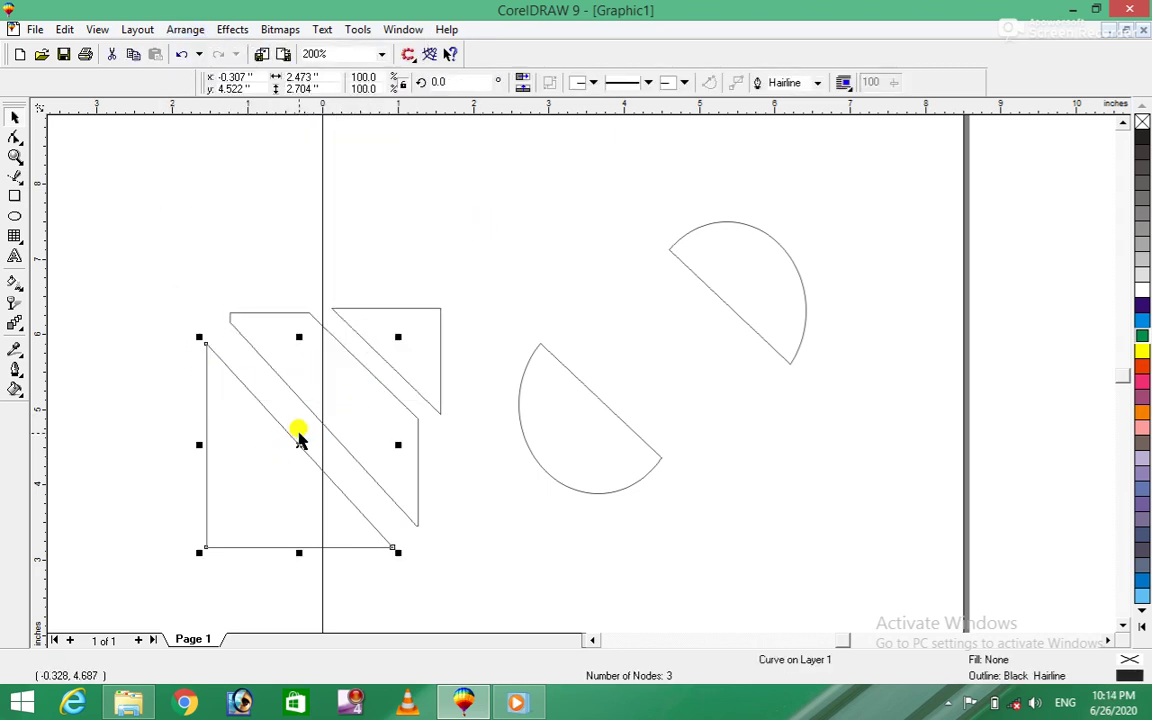
drag(398, 337, 724, 116)
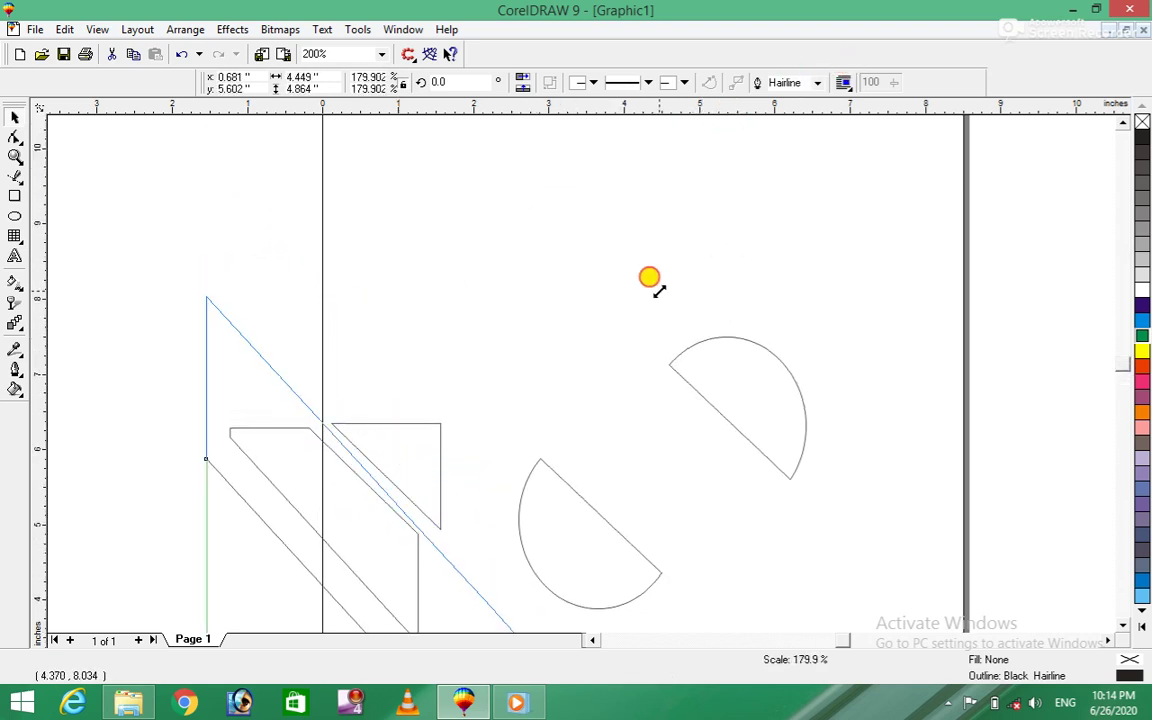
drag(724, 116, 663, 162)
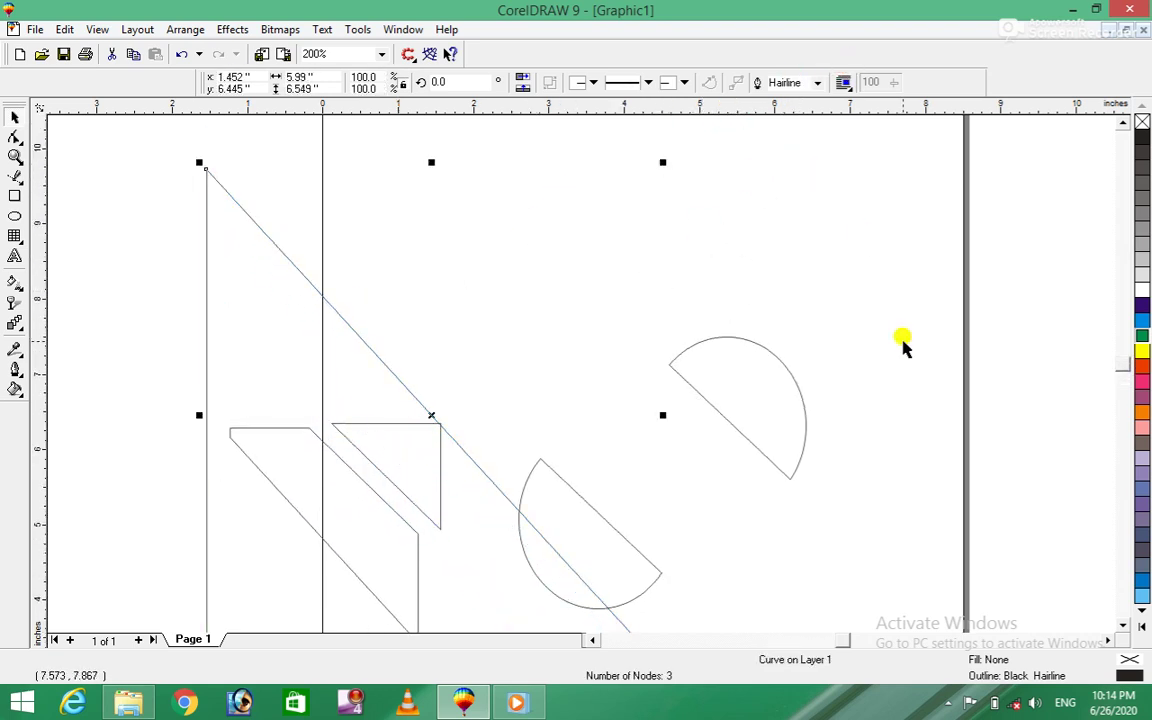
click(1122, 626)
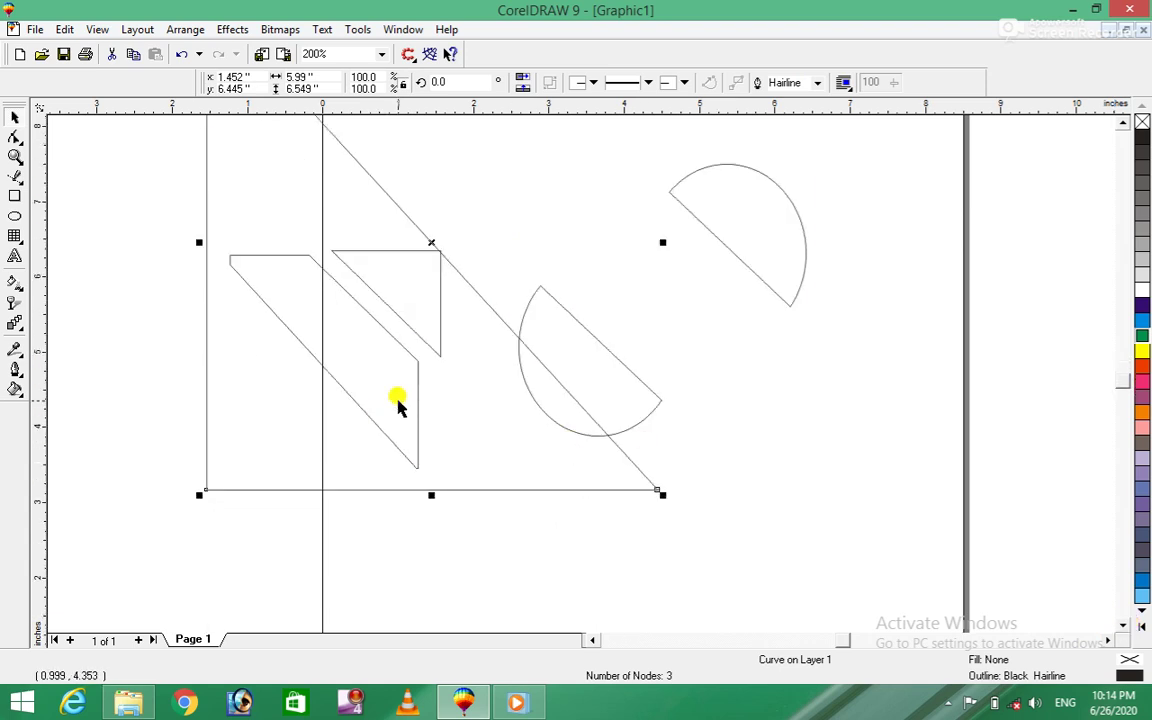
Step: Fill the strip yellow, large triangle blue, small triangle red, and nudge them together
click(397, 403)
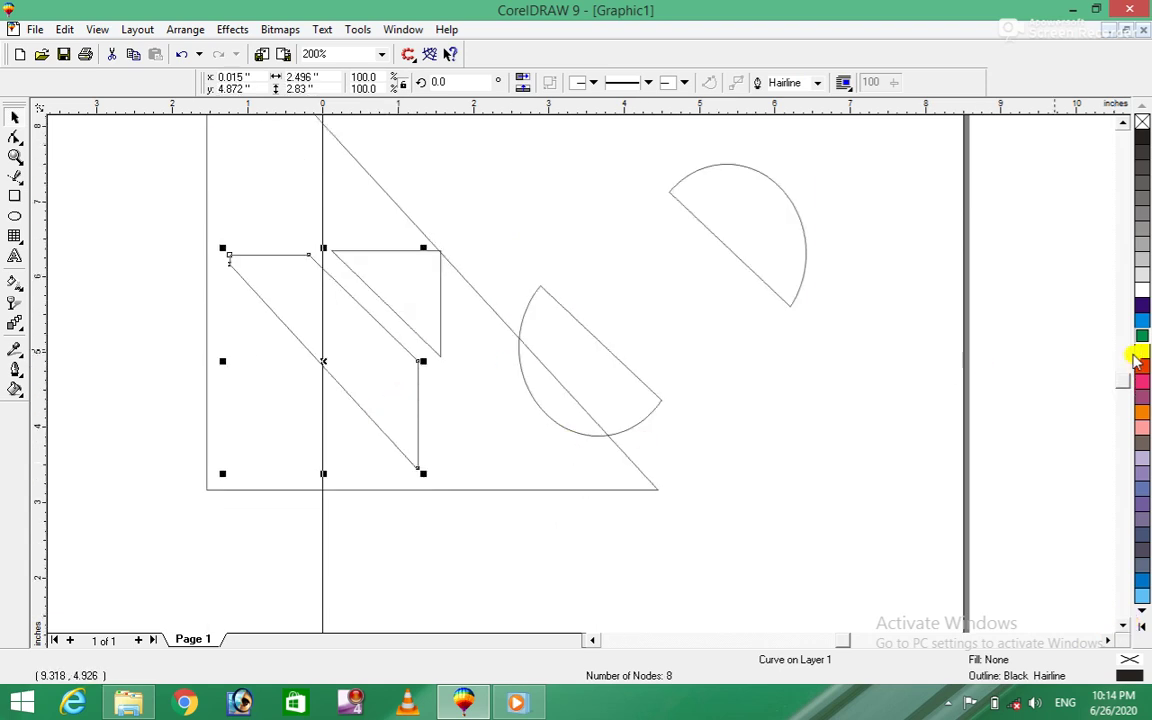
click(1141, 351)
click(520, 421)
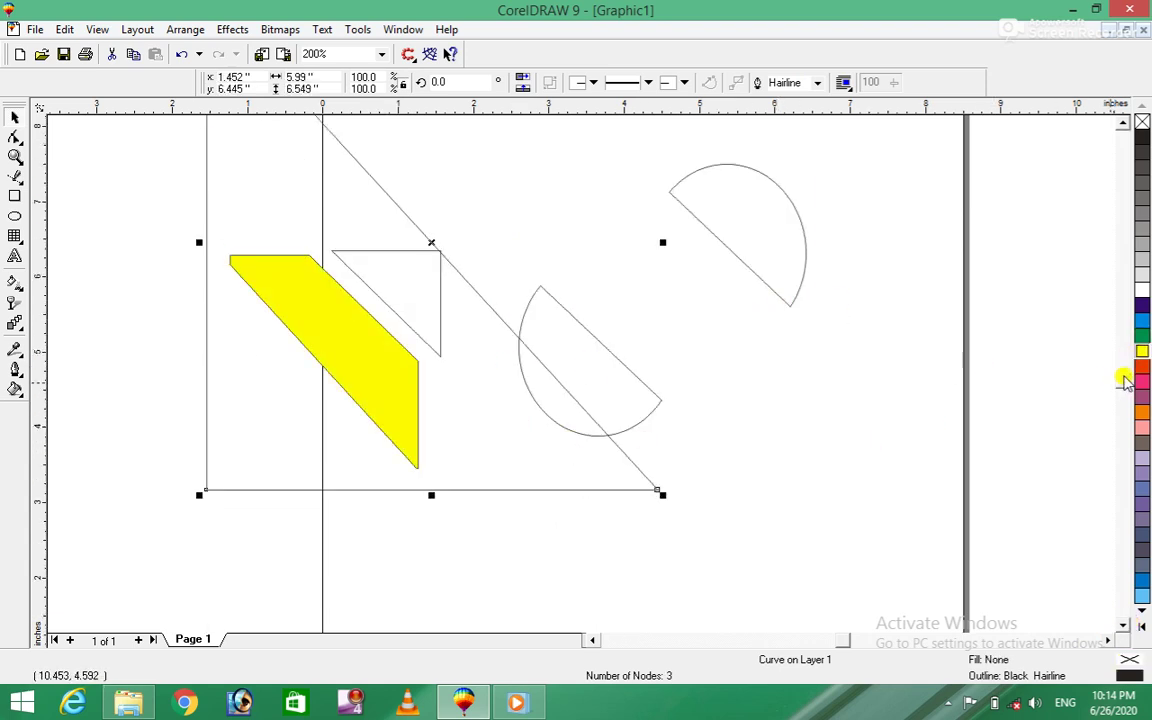
click(1141, 320)
click(438, 296)
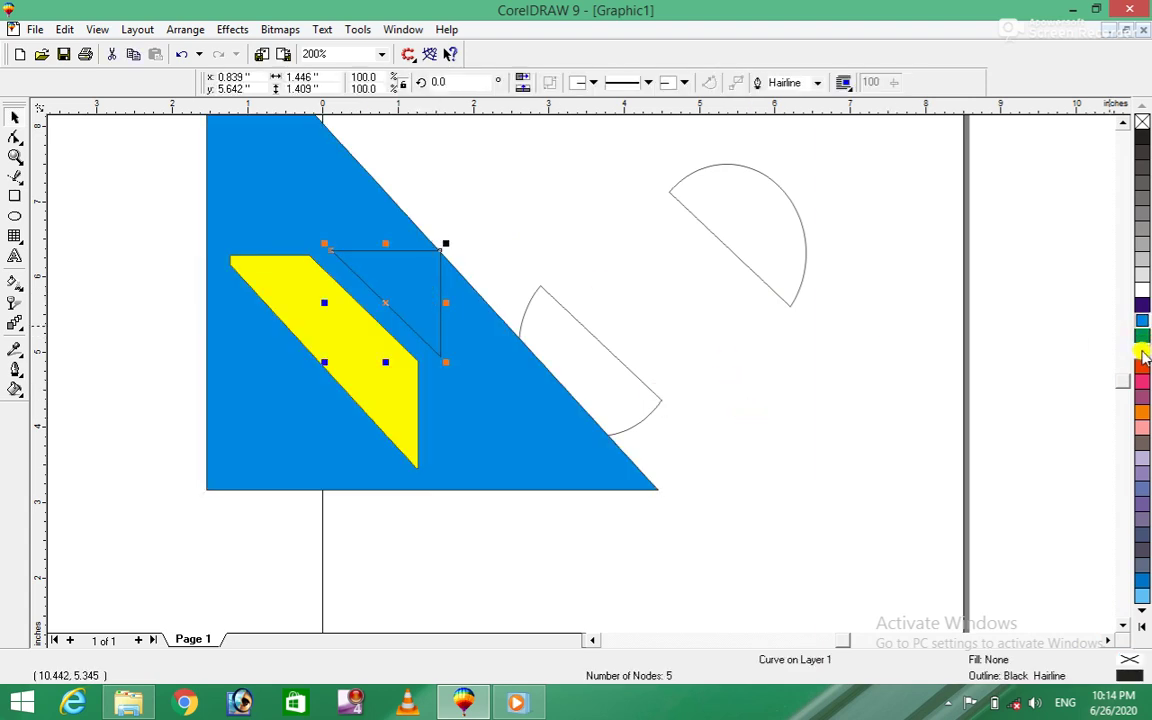
click(1141, 366)
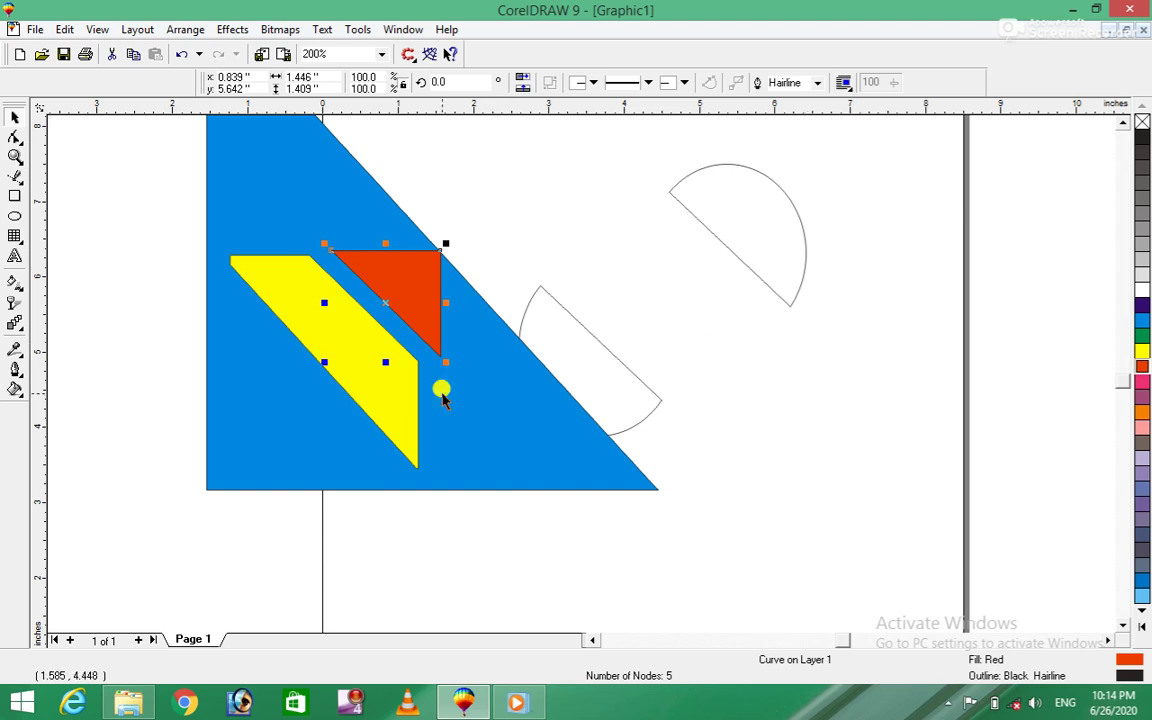
drag(386, 373, 369, 385)
drag(429, 298, 414, 318)
click(198, 31)
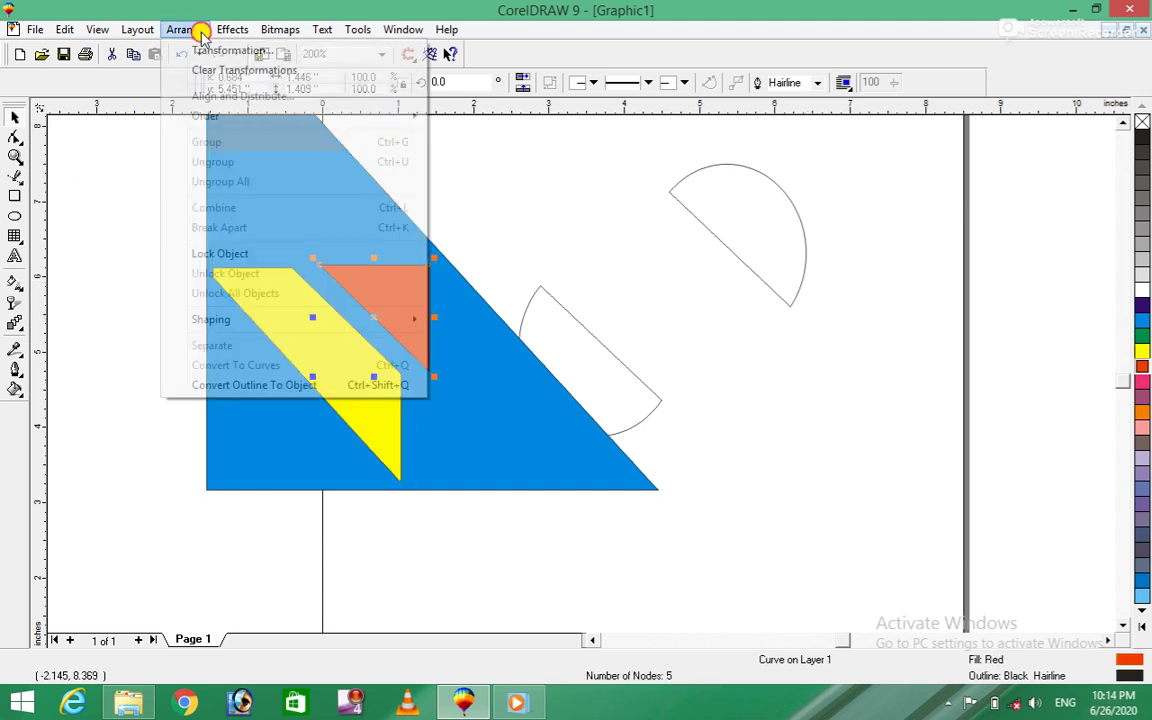
click(506, 176)
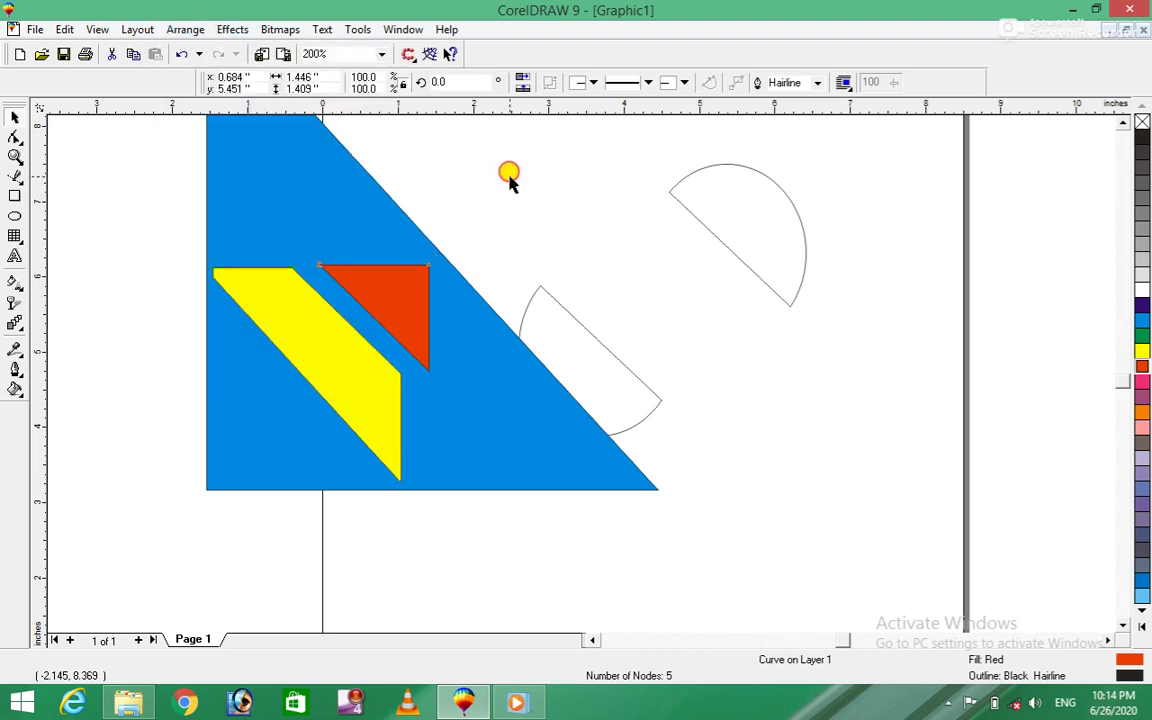
Step: Nudge the blue triangle and yellow shape, then lock the blue triangle with Arrange > Lock Object
click(265, 178)
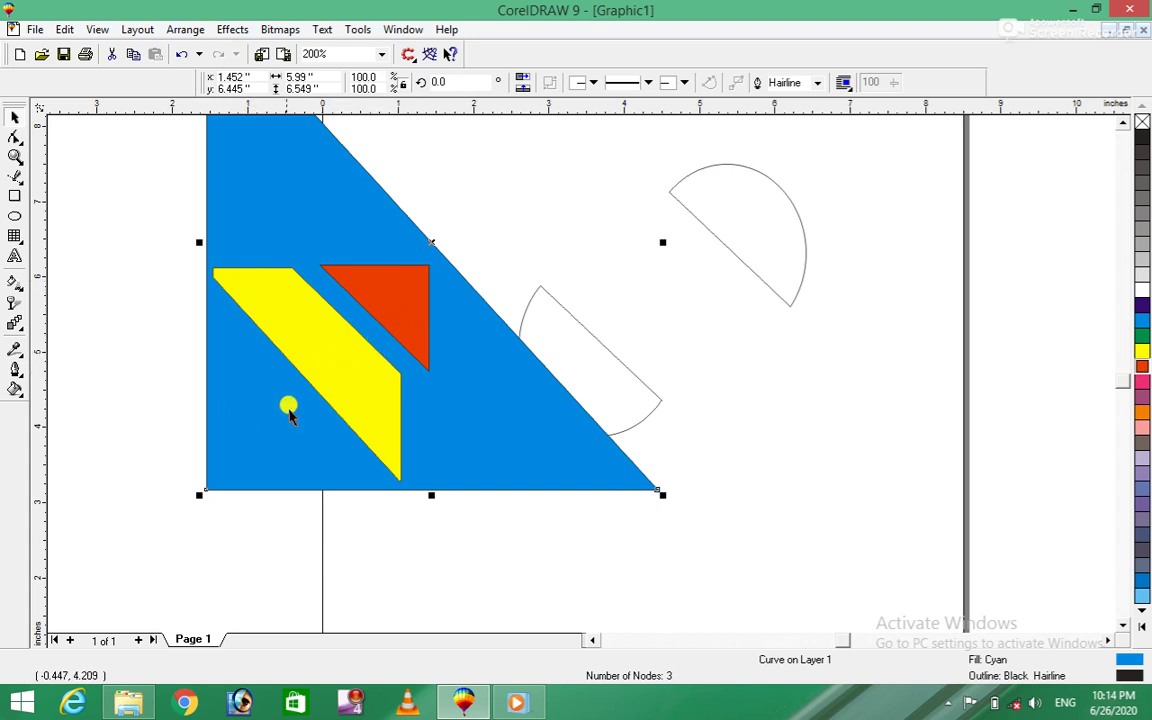
mouse_move(285, 197)
mouse_down()
mouse_move(340, 215)
mouse_move(286, 220)
mouse_up()
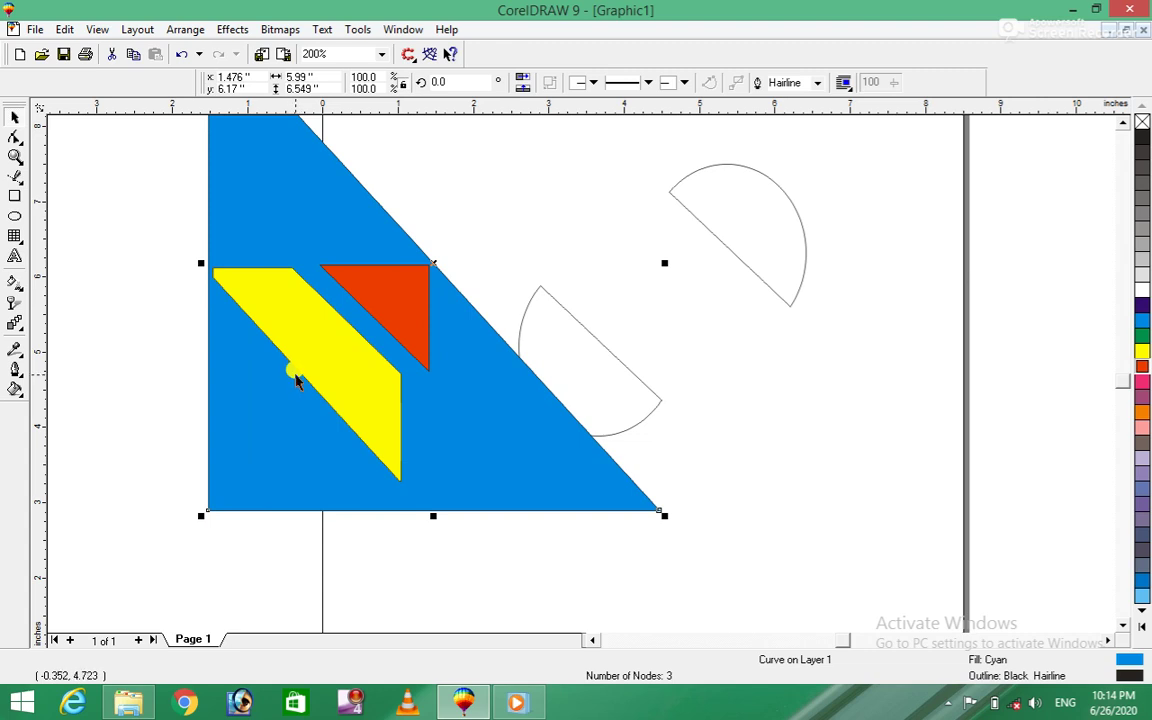
mouse_move(296, 382)
mouse_down()
mouse_move(316, 398)
mouse_move(312, 385)
mouse_up()
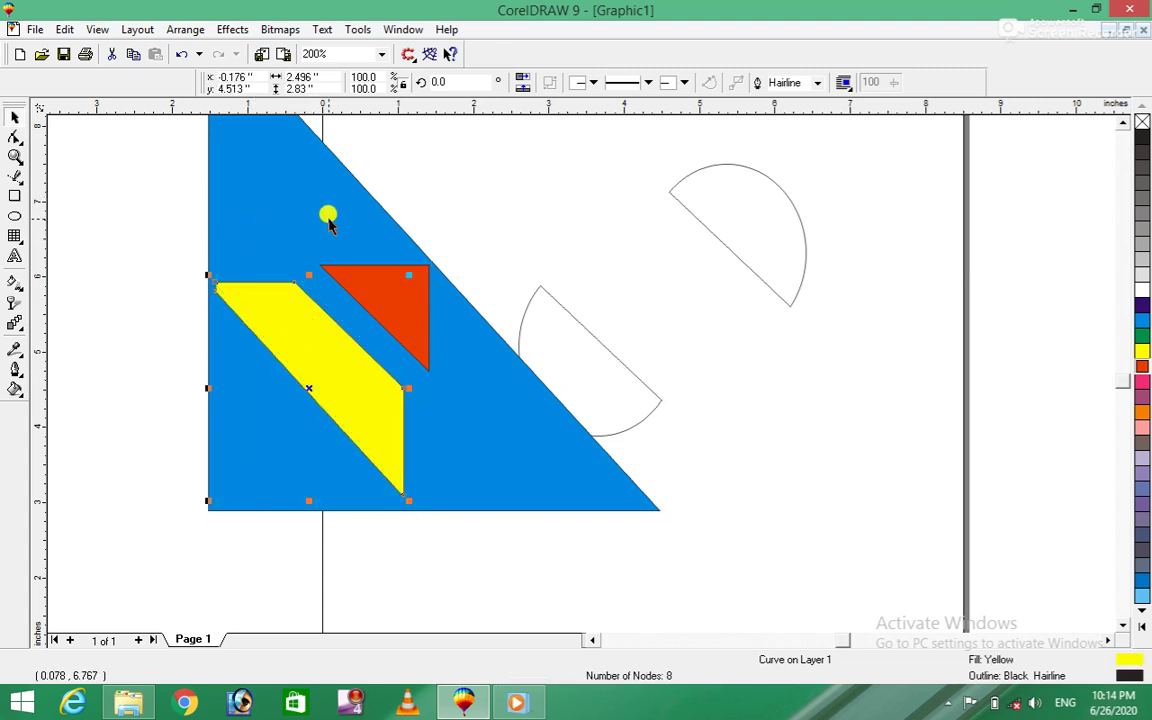
click(292, 178)
click(185, 29)
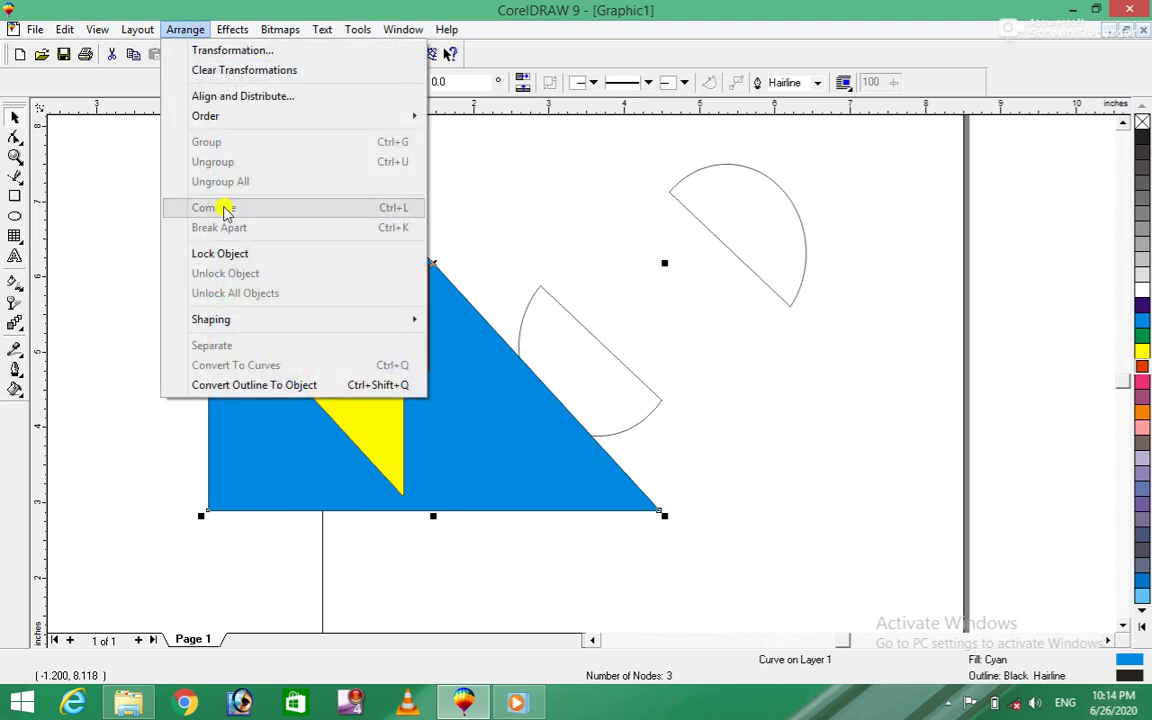
click(224, 254)
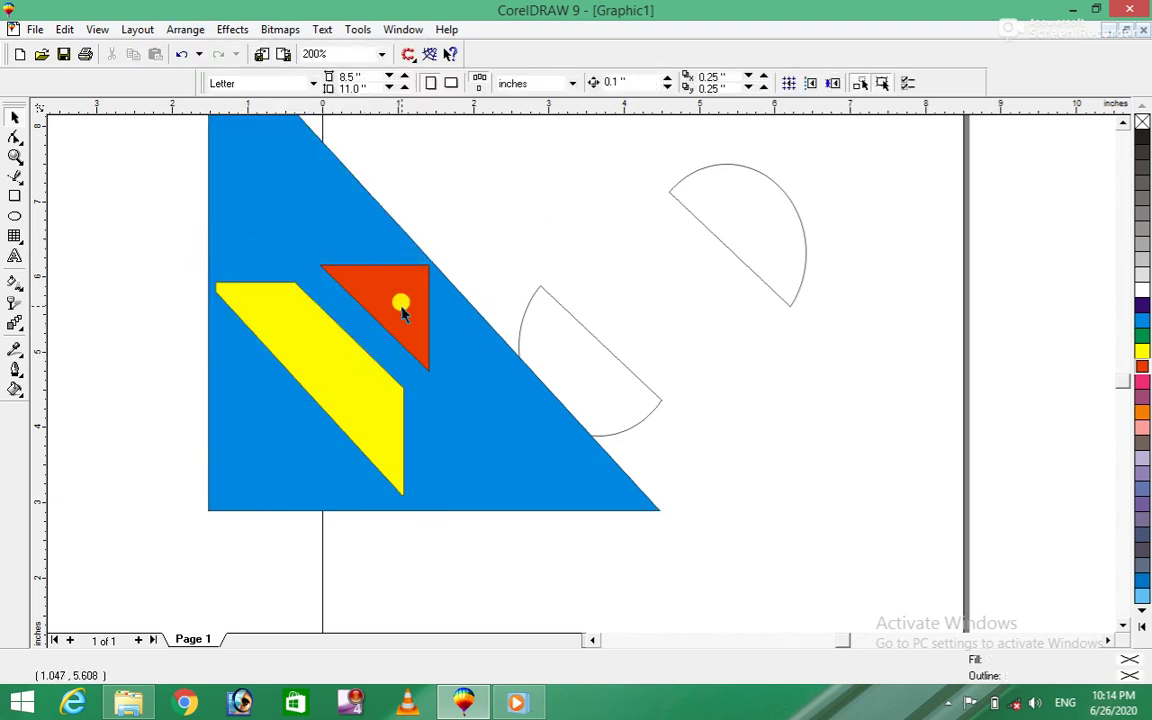
Step: Reposition the red triangle and yellow shape so the red triangle sits beside the yellow strip's slanted edge
drag(388, 319, 458, 309)
drag(323, 410, 314, 434)
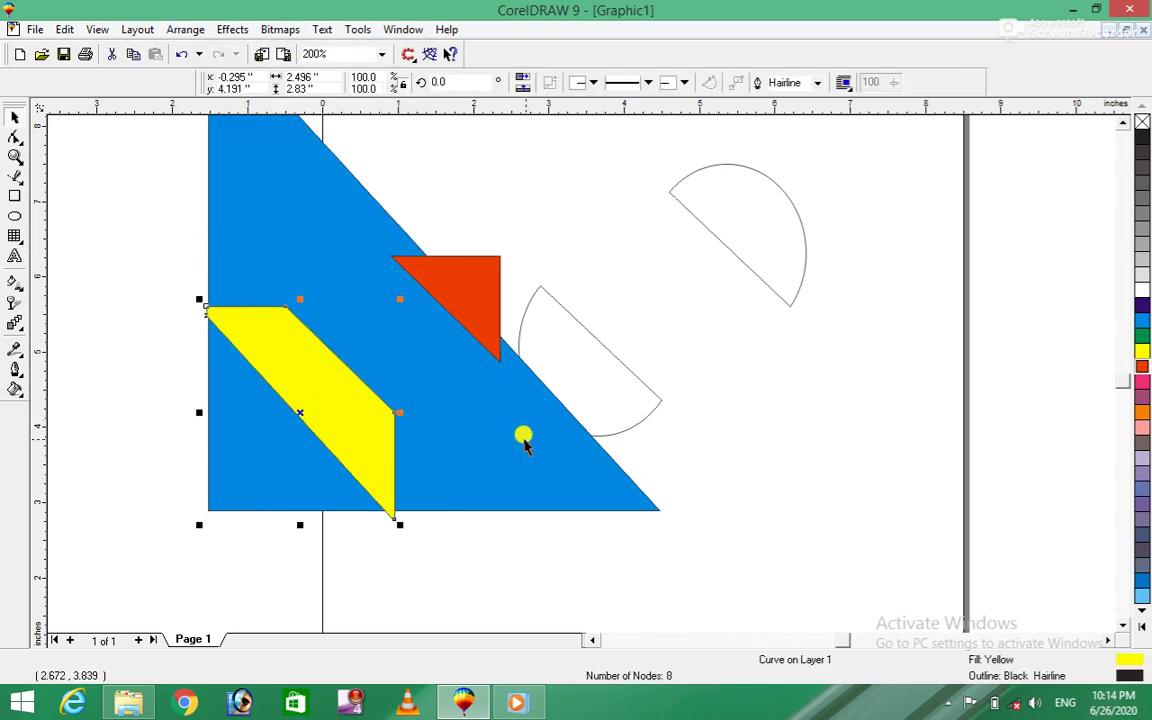
click(612, 504)
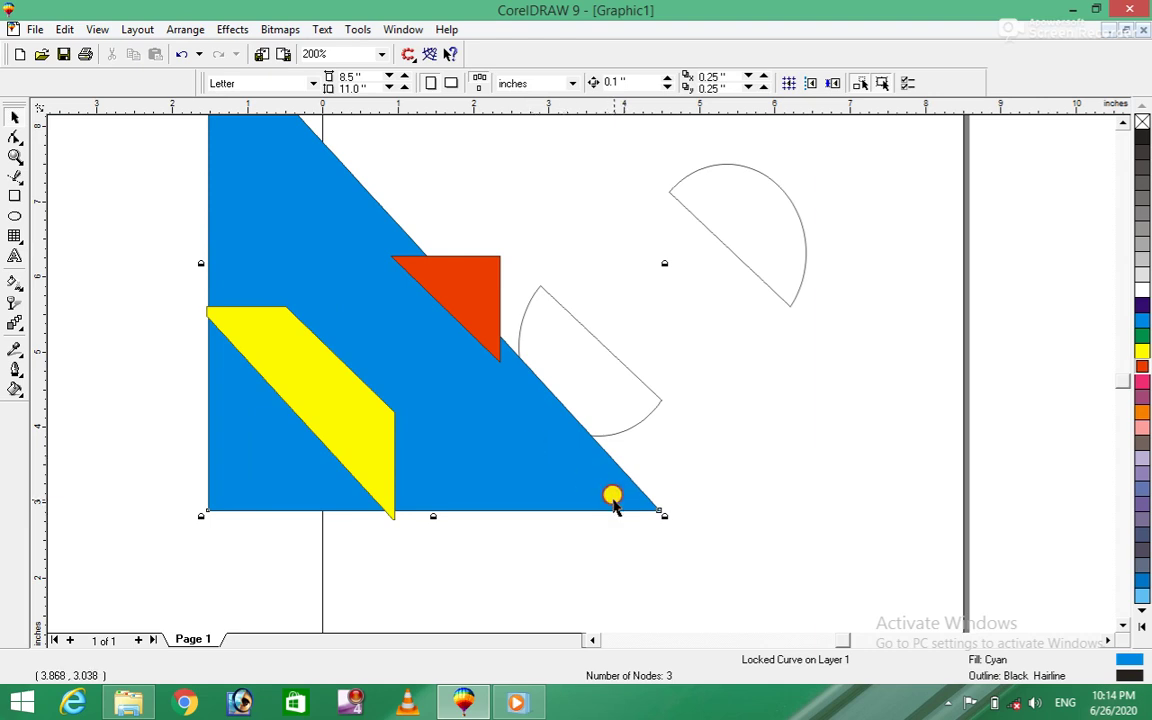
drag(461, 291, 379, 325)
drag(340, 396, 350, 386)
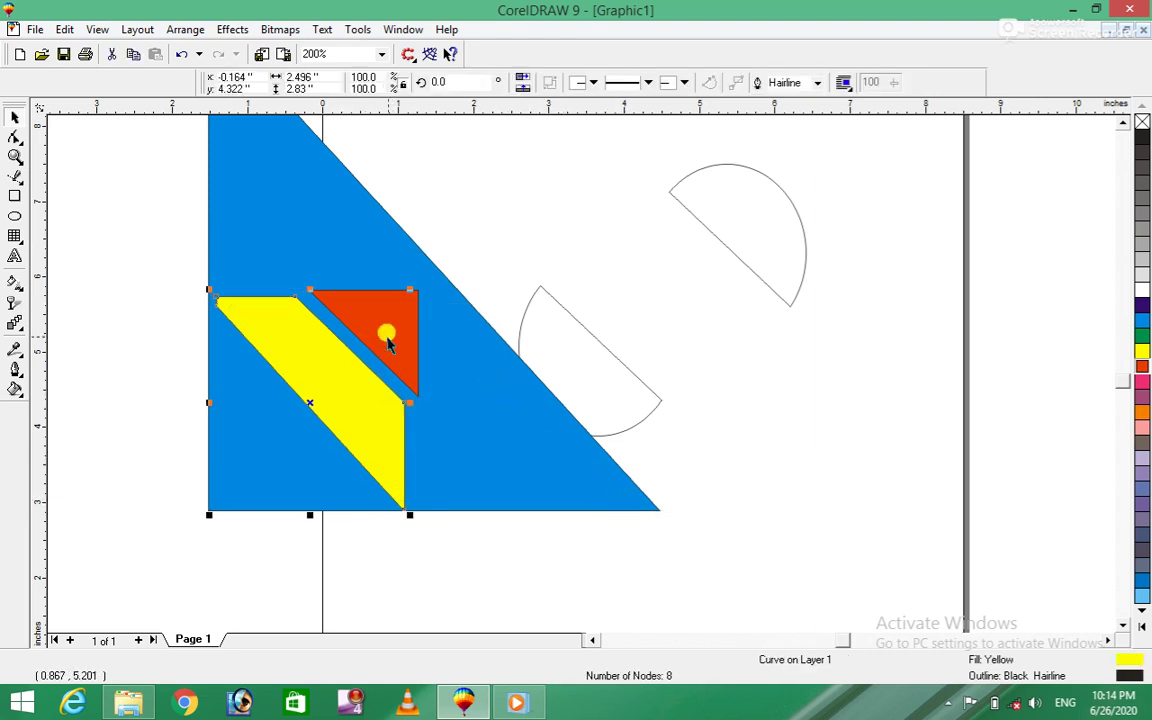
drag(388, 343, 372, 289)
drag(342, 353, 330, 316)
drag(371, 280, 390, 302)
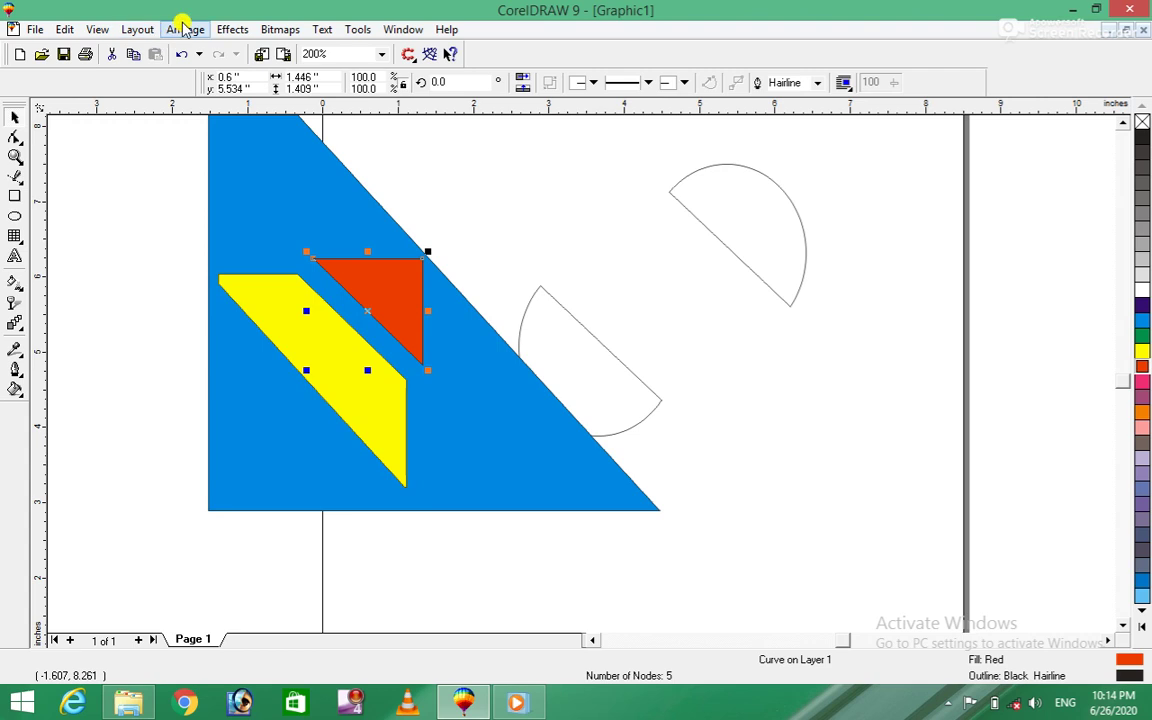
Step: Unlock all objects and move the now-free blue triangle slightly
click(183, 29)
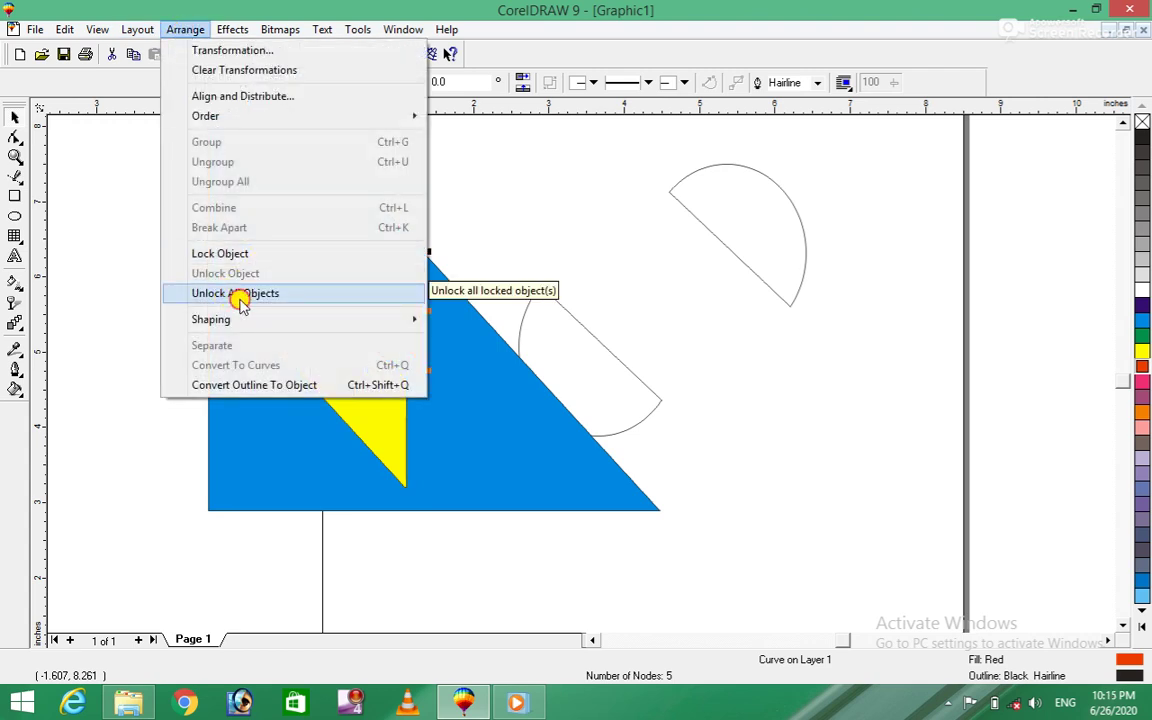
click(240, 293)
click(550, 211)
mouse_move(465, 398)
mouse_down()
mouse_move(556, 368)
mouse_move(468, 401)
mouse_up()
Step: Dismiss the Arrange menu, deselect, and marquee-select all five shapes on the page
click(180, 31)
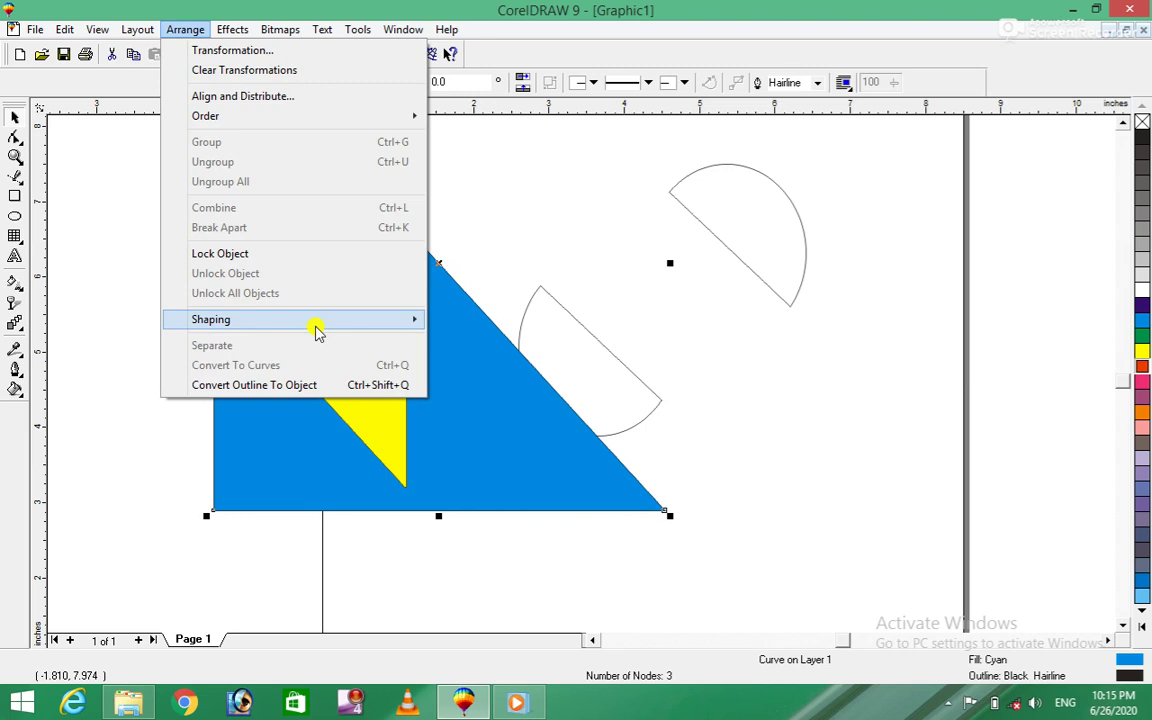
click(694, 391)
click(720, 420)
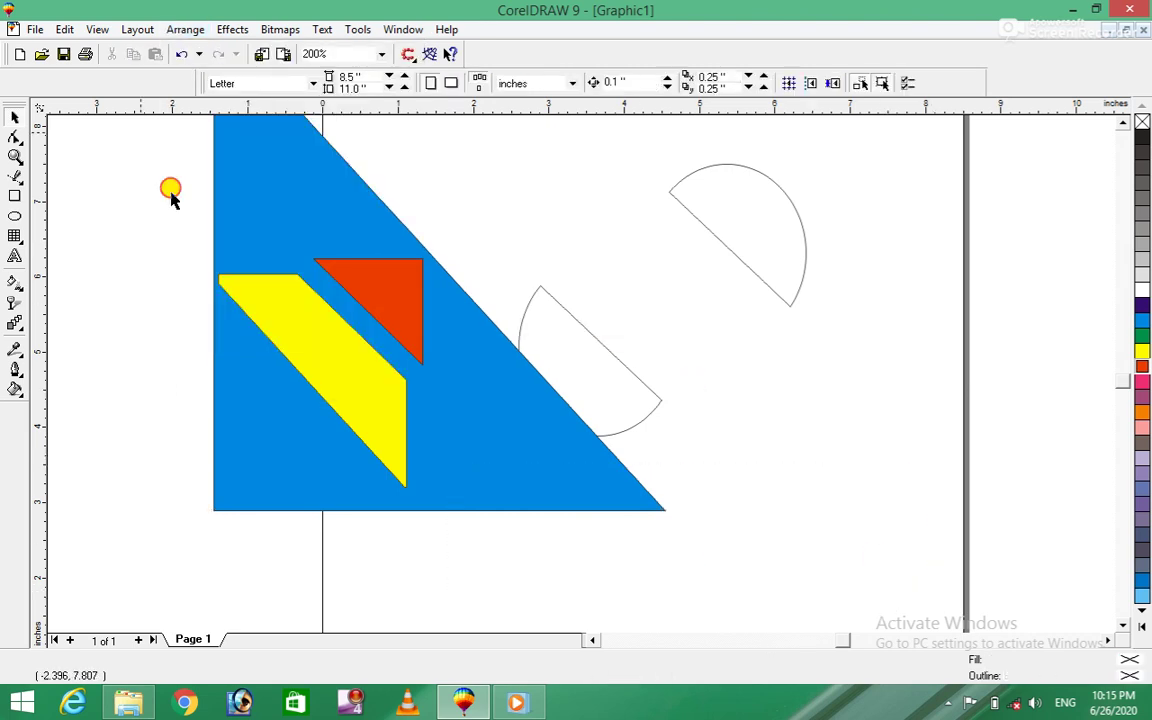
scroll(150, 170, up, 3)
drag(930, 628, 115, 165)
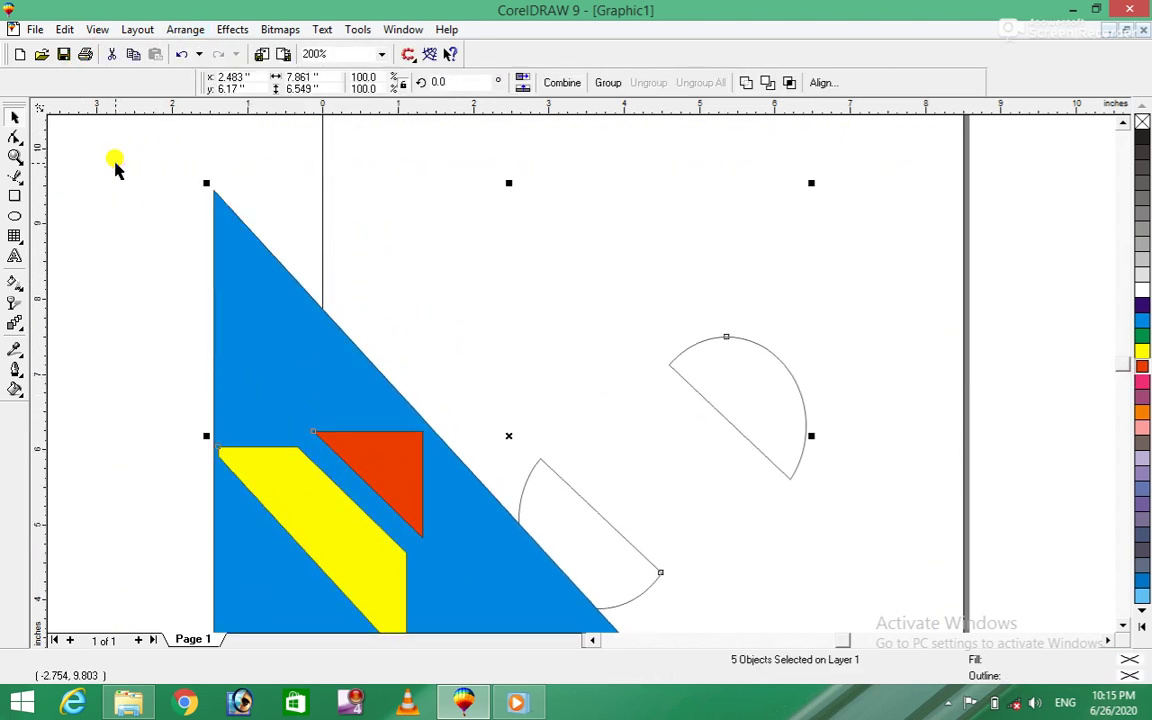
Step: Delete the old shapes and draw a rectangle with an ellipse overlapping its right end
key(Delete)
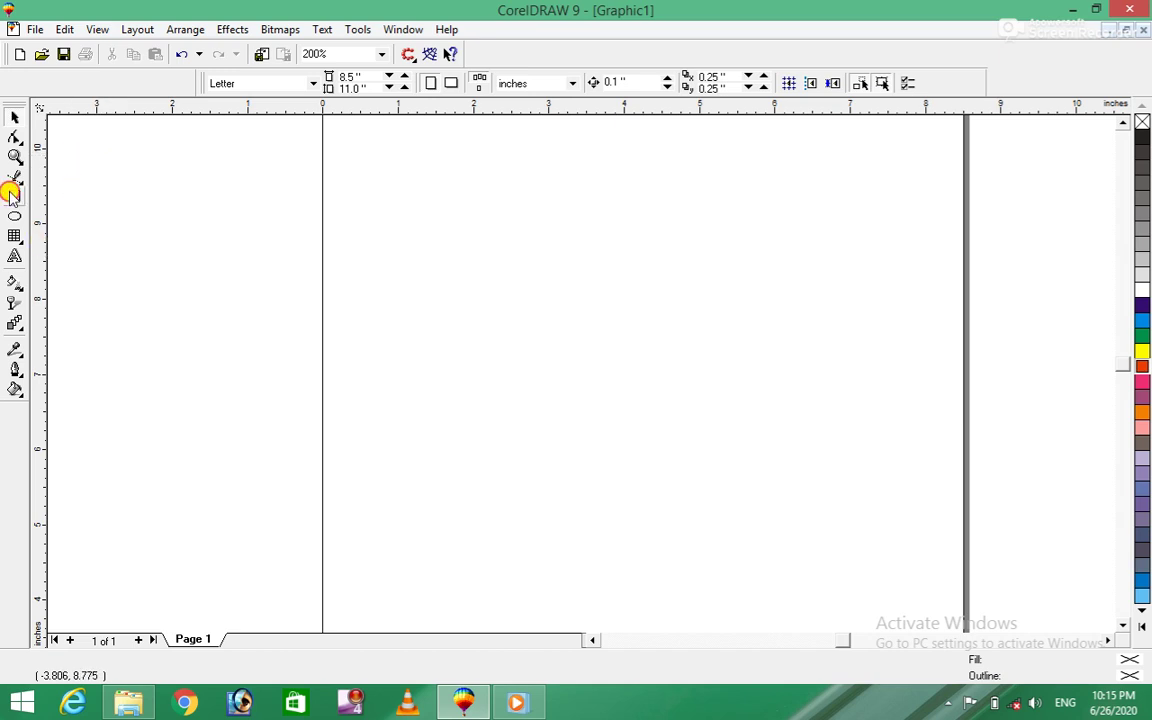
click(12, 195)
drag(345, 213, 606, 336)
click(15, 217)
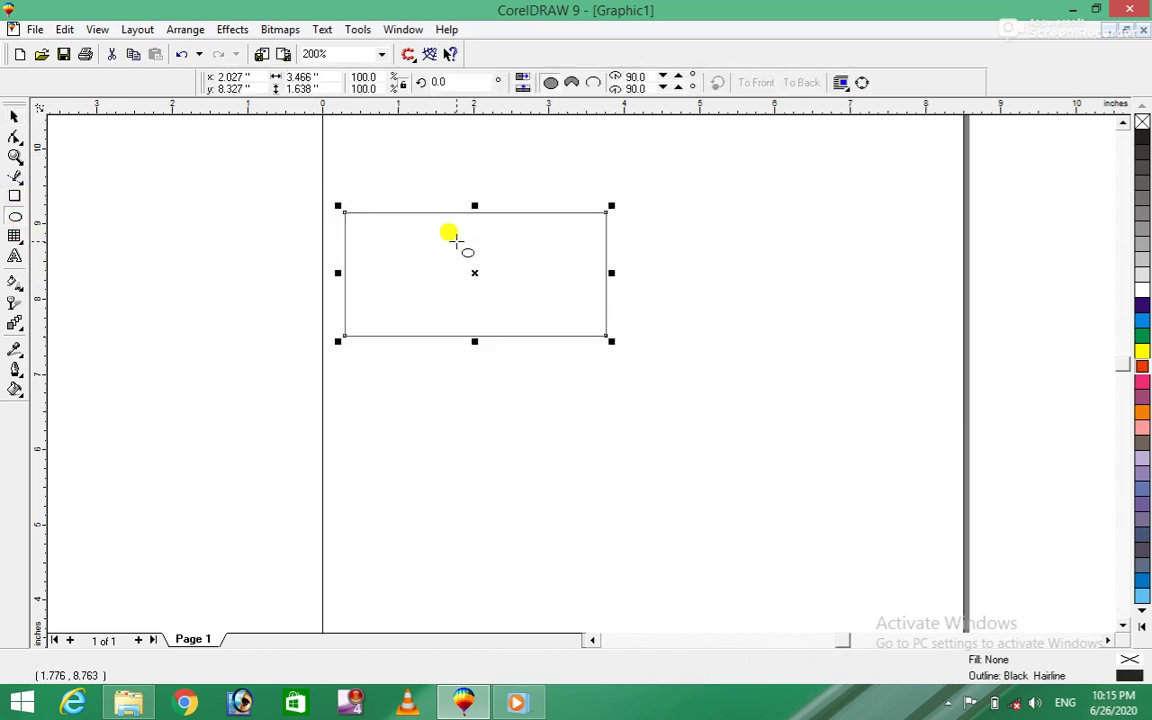
click(735, 270)
mouse_move(525, 205)
mouse_down()
mouse_move(619, 339)
mouse_move(689, 339)
mouse_up()
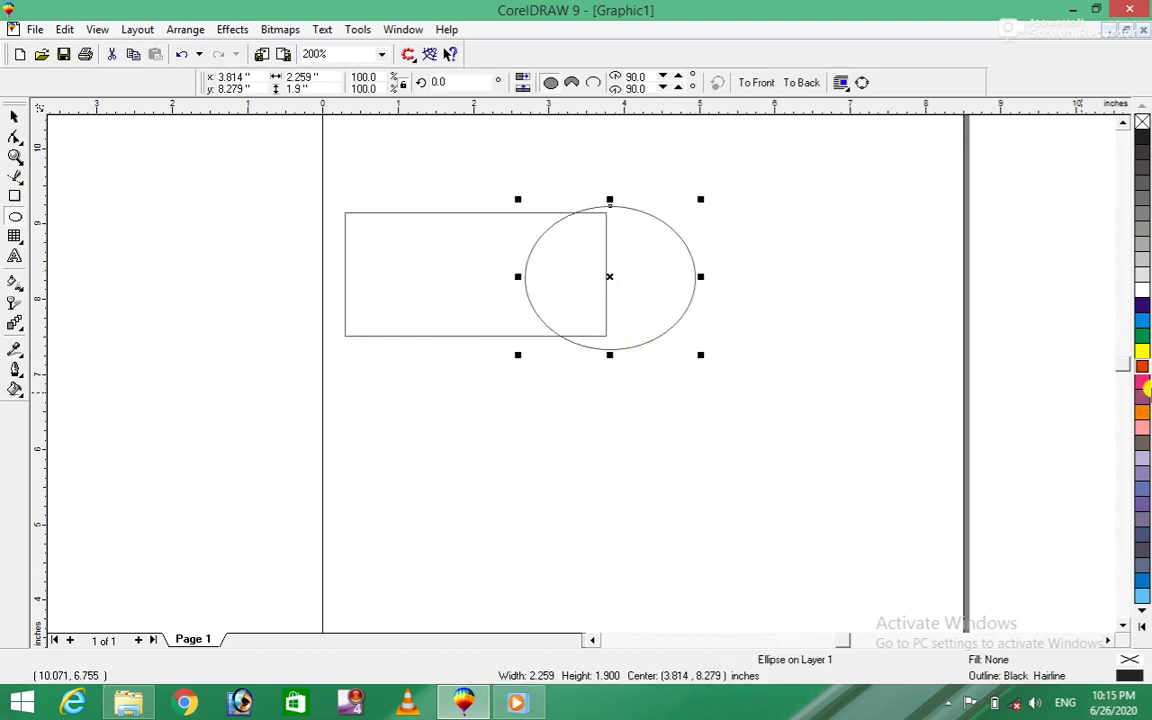
Step: Fill the ellipse blue and the rectangle red, then select both shapes
click(1143, 320)
click(586, 450)
click(411, 249)
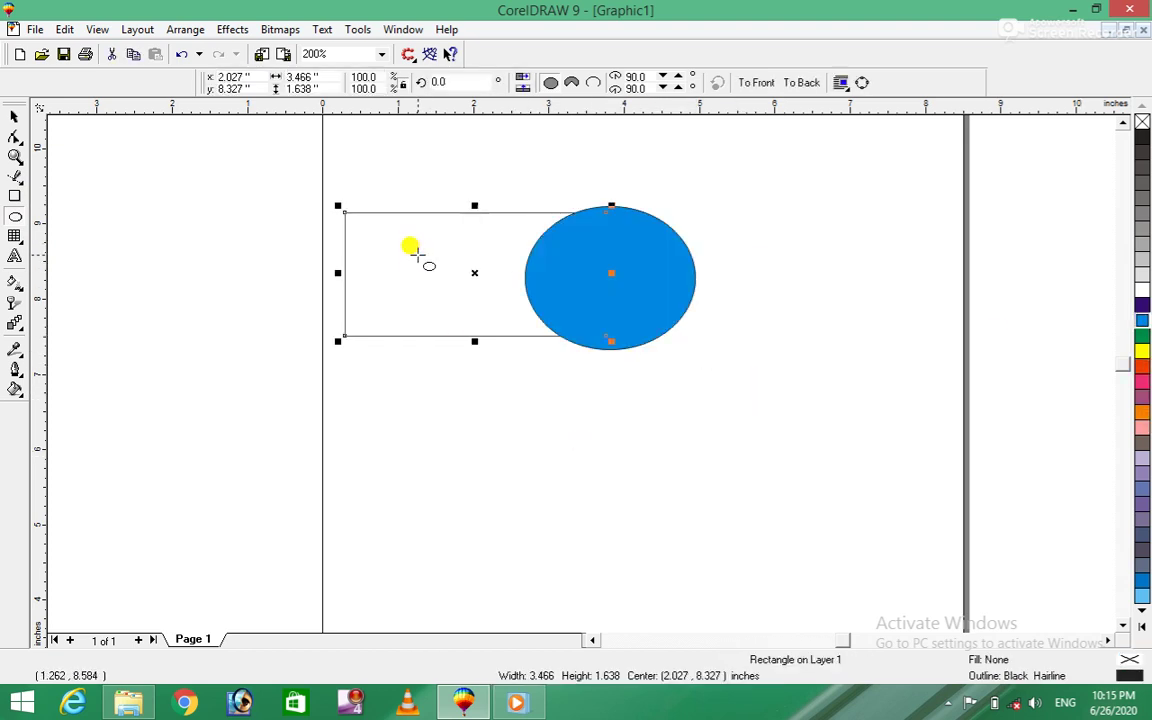
click(1141, 366)
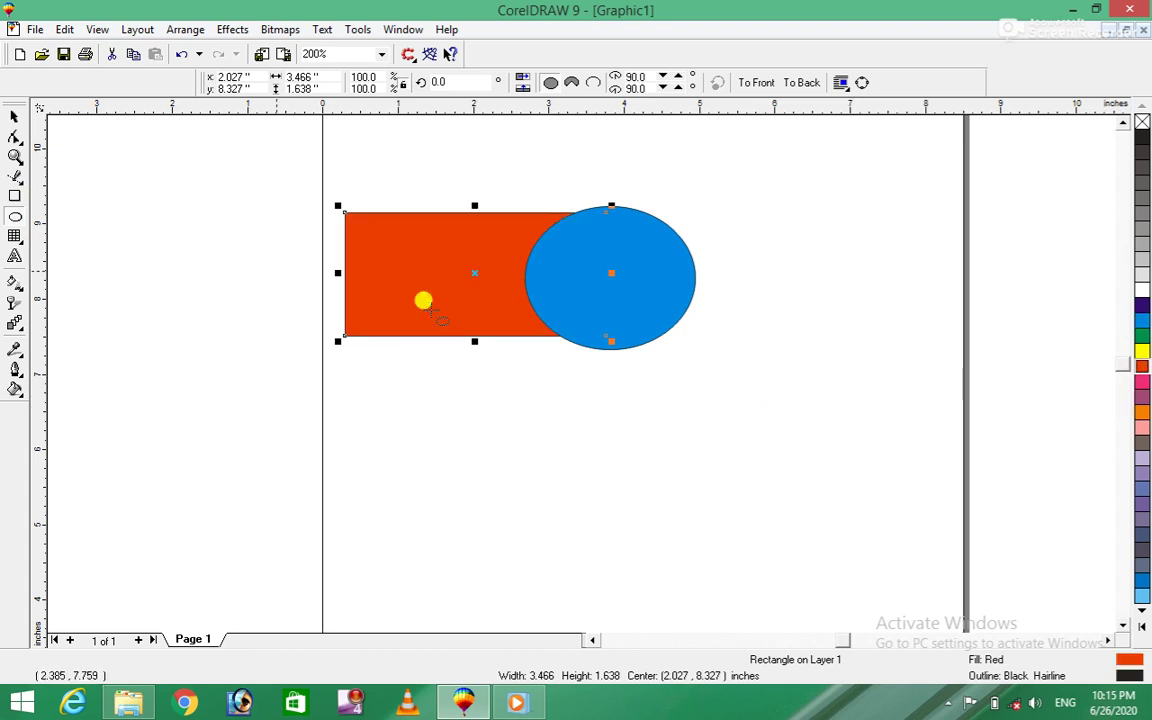
click(203, 140)
key(ctrl+a)
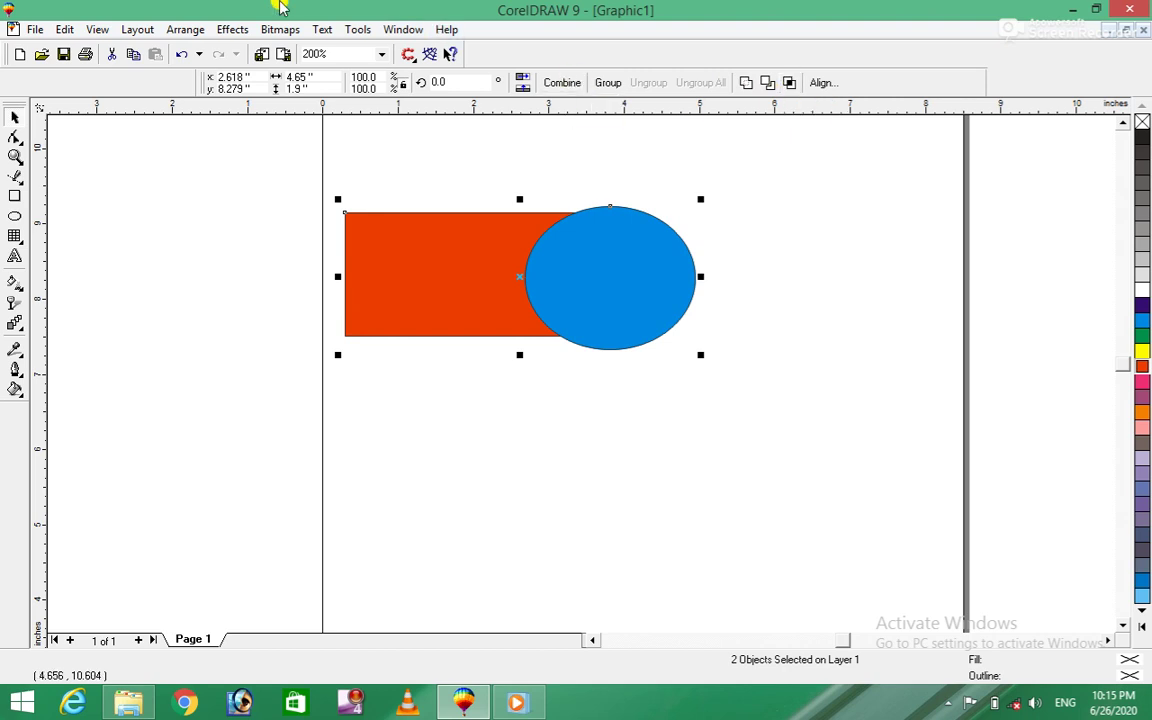
click(173, 31)
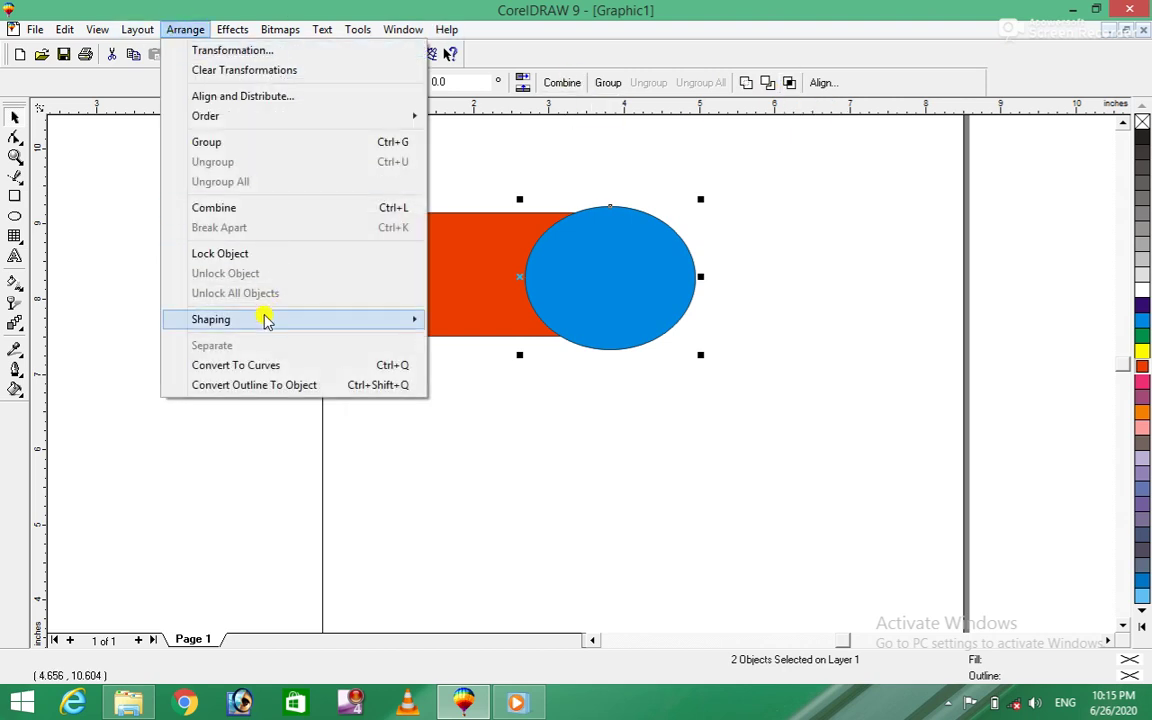
Step: Open the Weld shaping panel, dismiss the missing CD prompt, and reselect both shapes
mouse_move(211, 319)
click(458, 320)
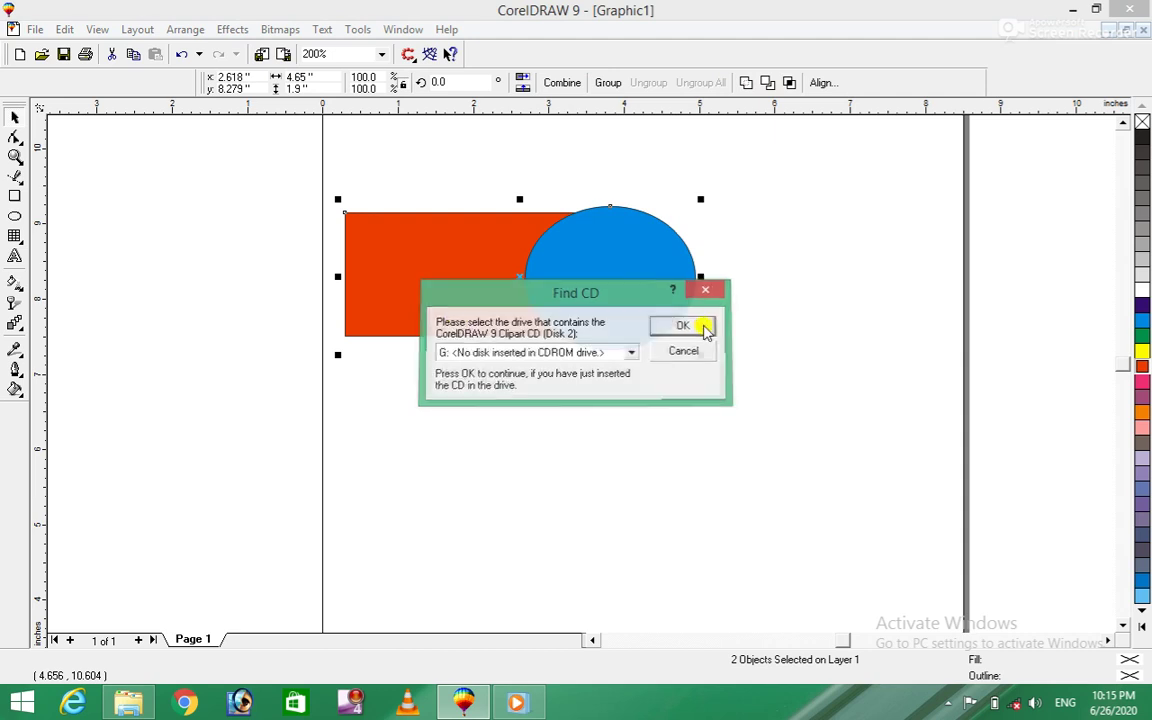
click(716, 295)
click(716, 293)
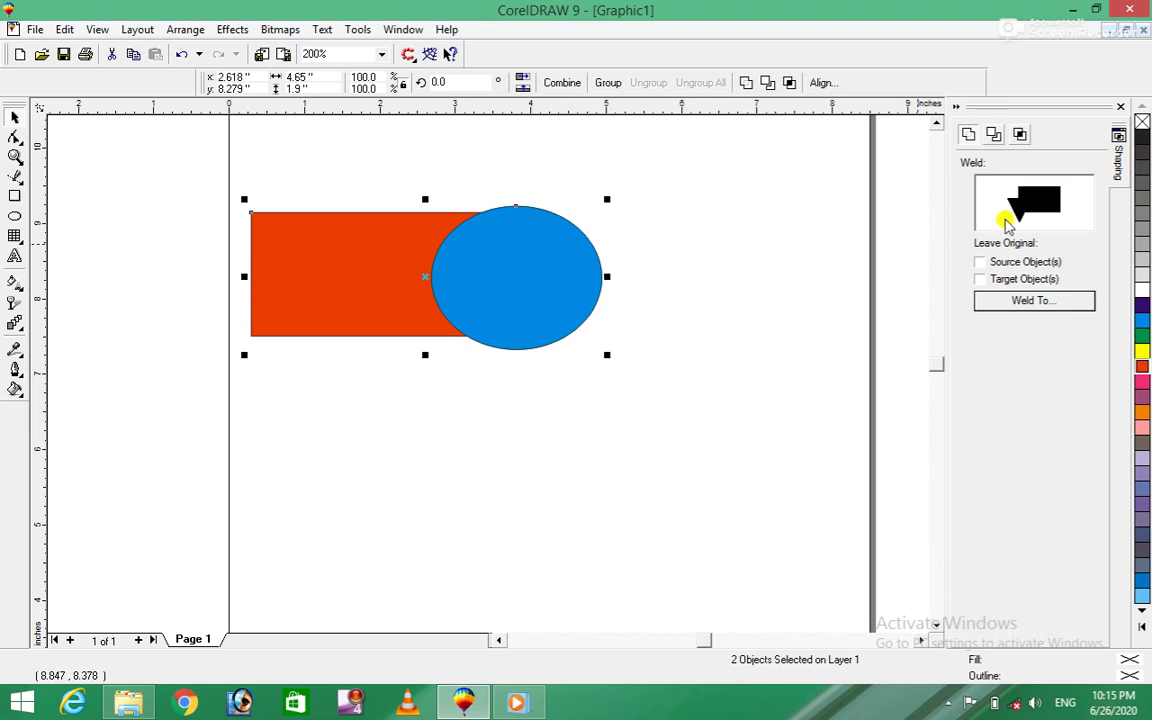
click(797, 330)
drag(220, 166, 728, 375)
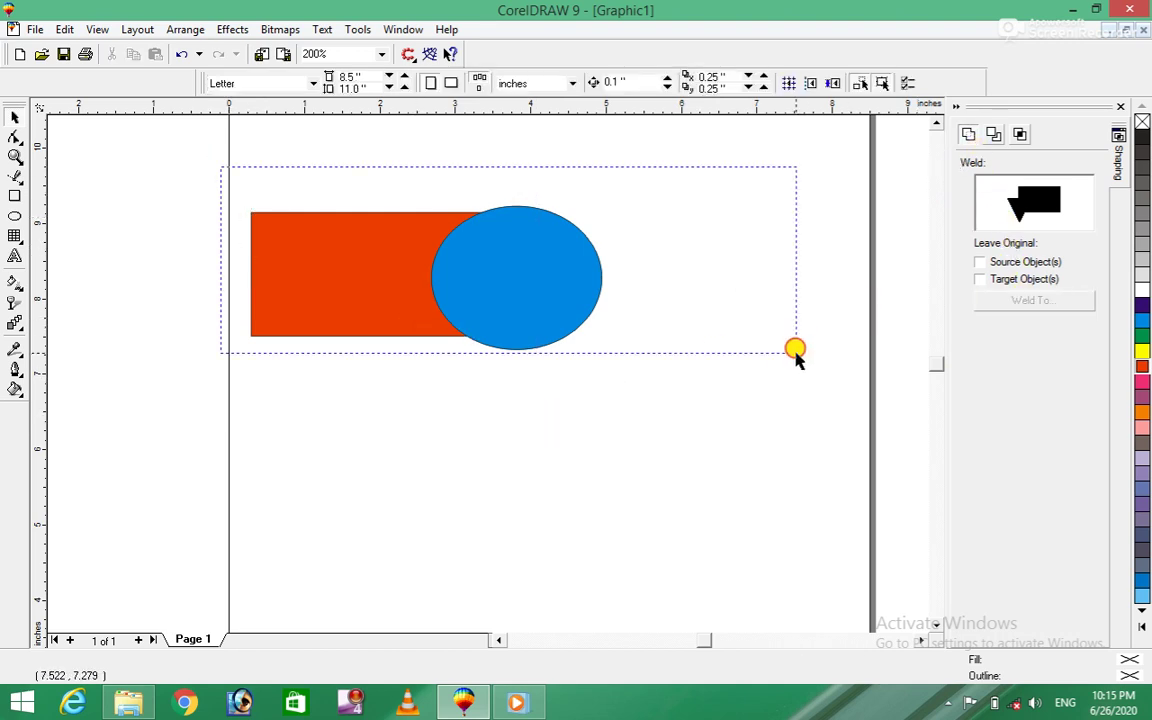
Step: Weld the rectangle onto the blue ellipse, then undo the weld
click(1035, 302)
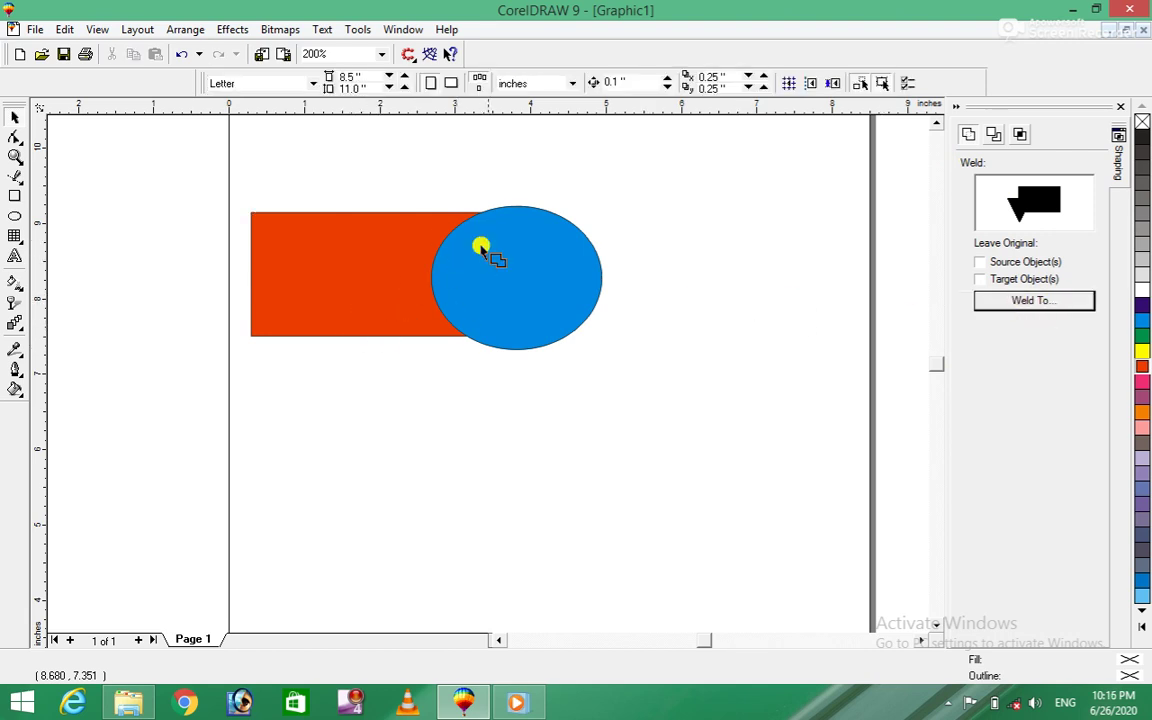
click(391, 292)
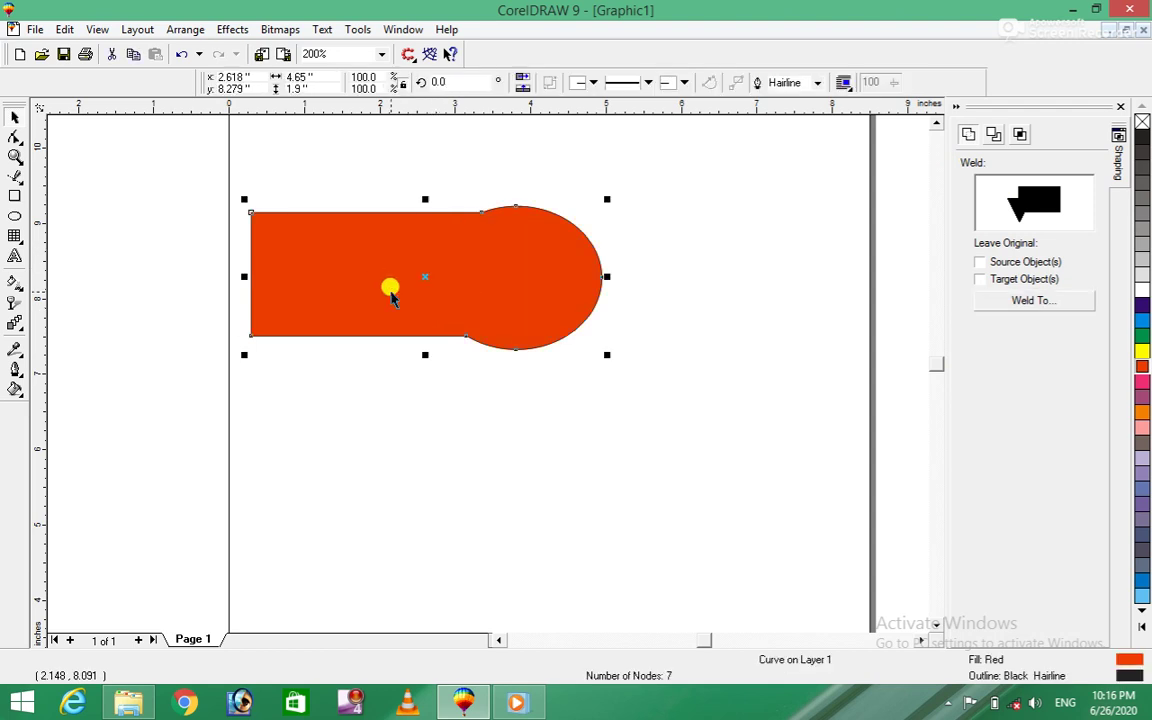
key(ctrl+z)
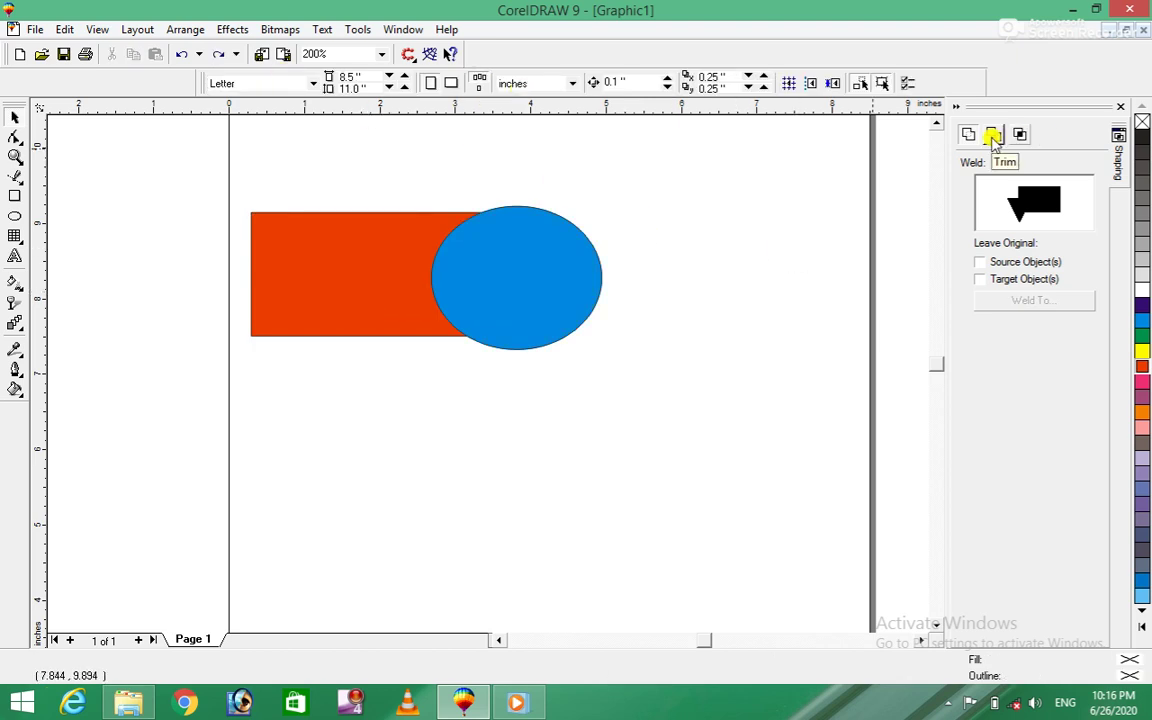
click(188, 30)
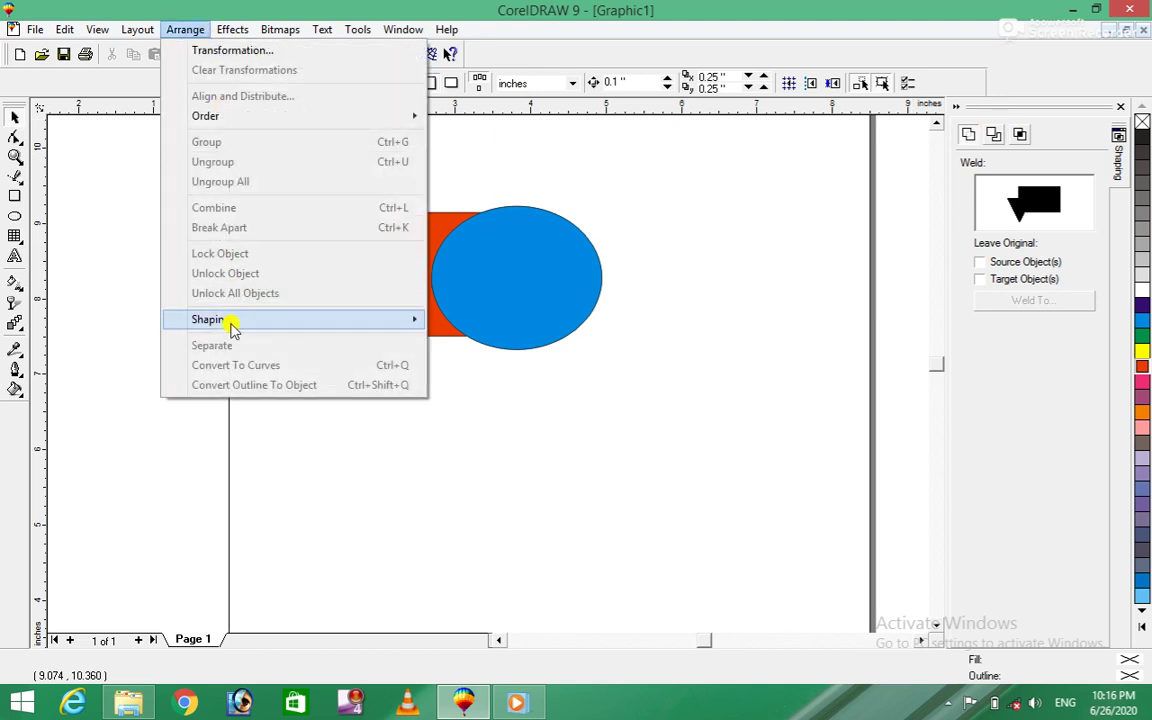
click(469, 338)
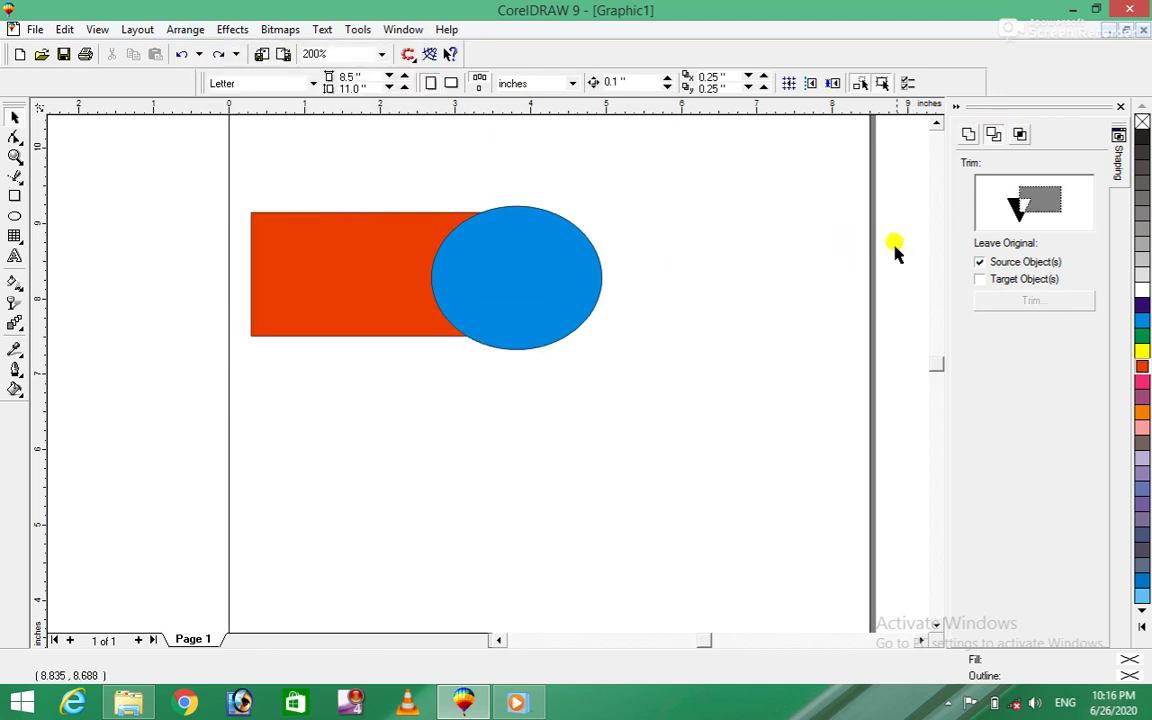
click(979, 264)
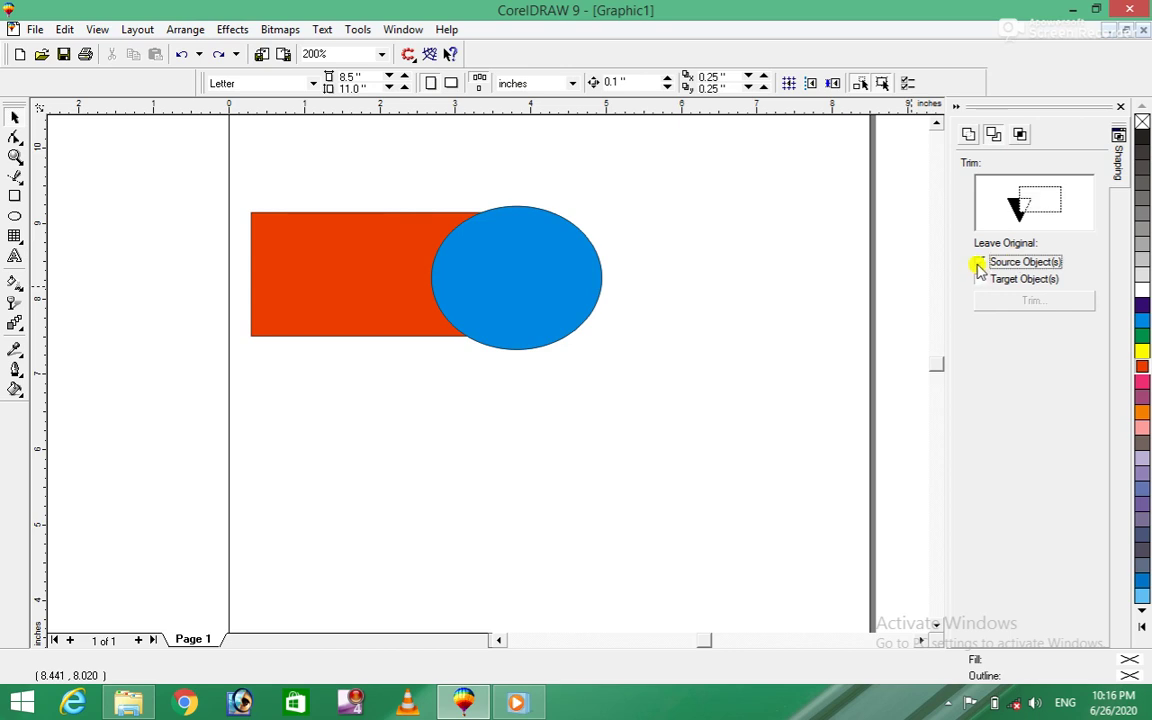
drag(196, 150, 720, 396)
click(1034, 300)
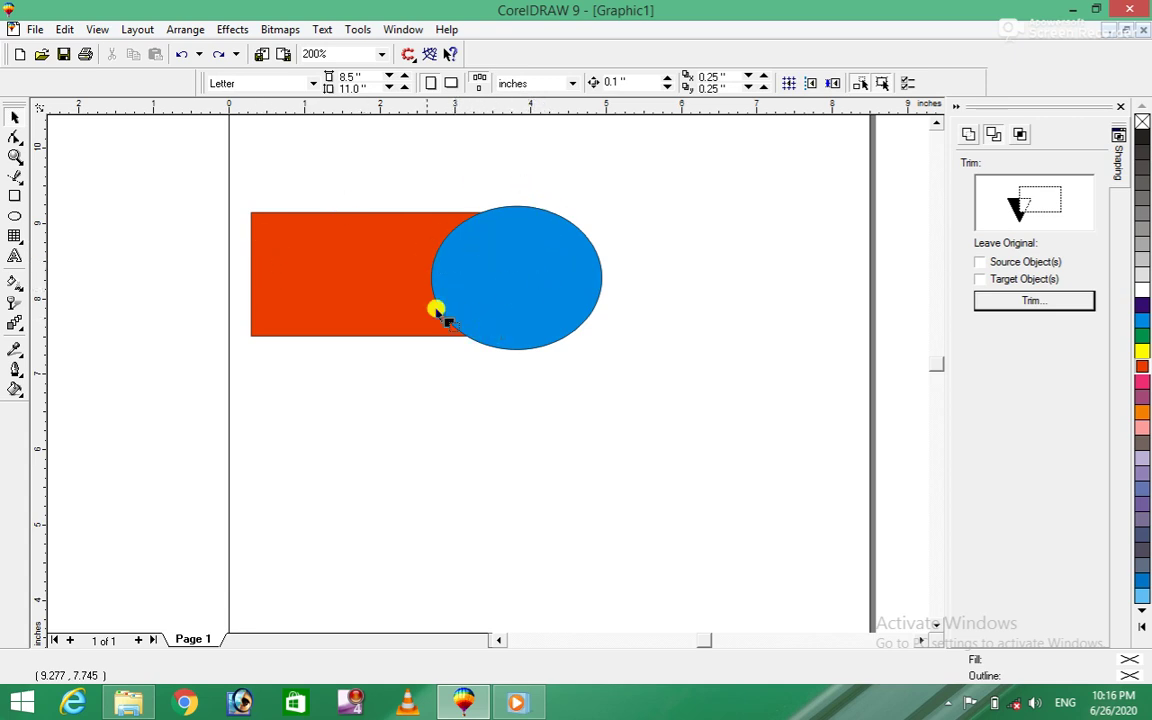
click(485, 278)
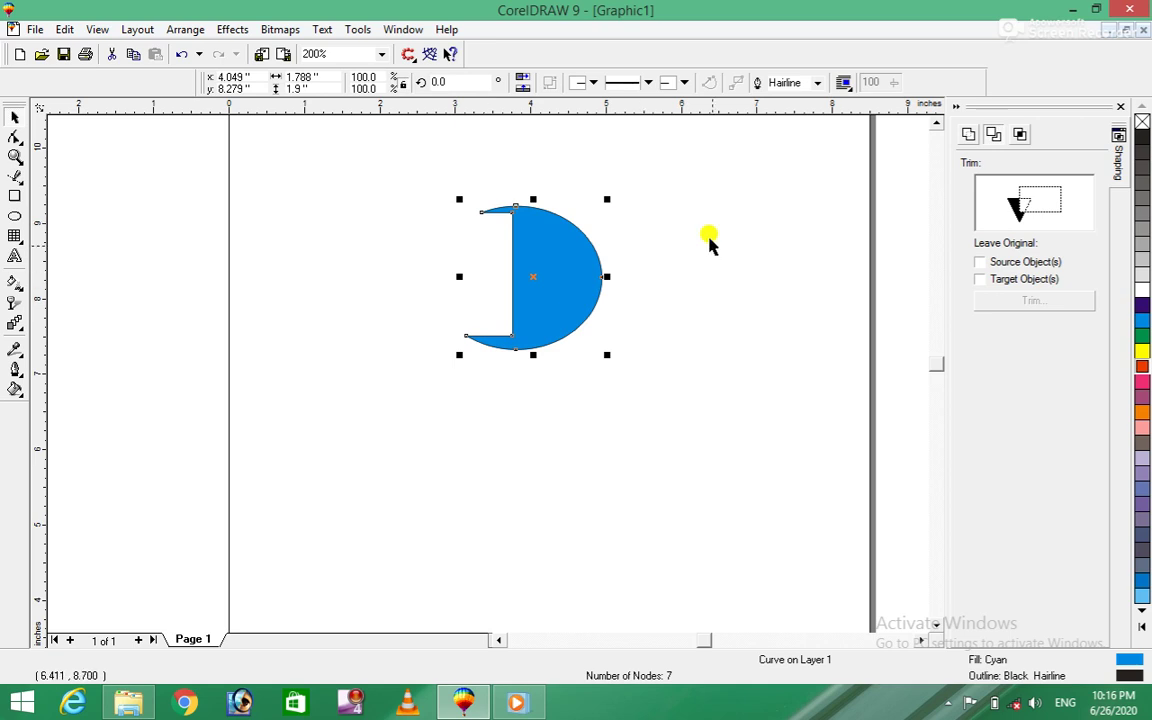
key(ctrl+z)
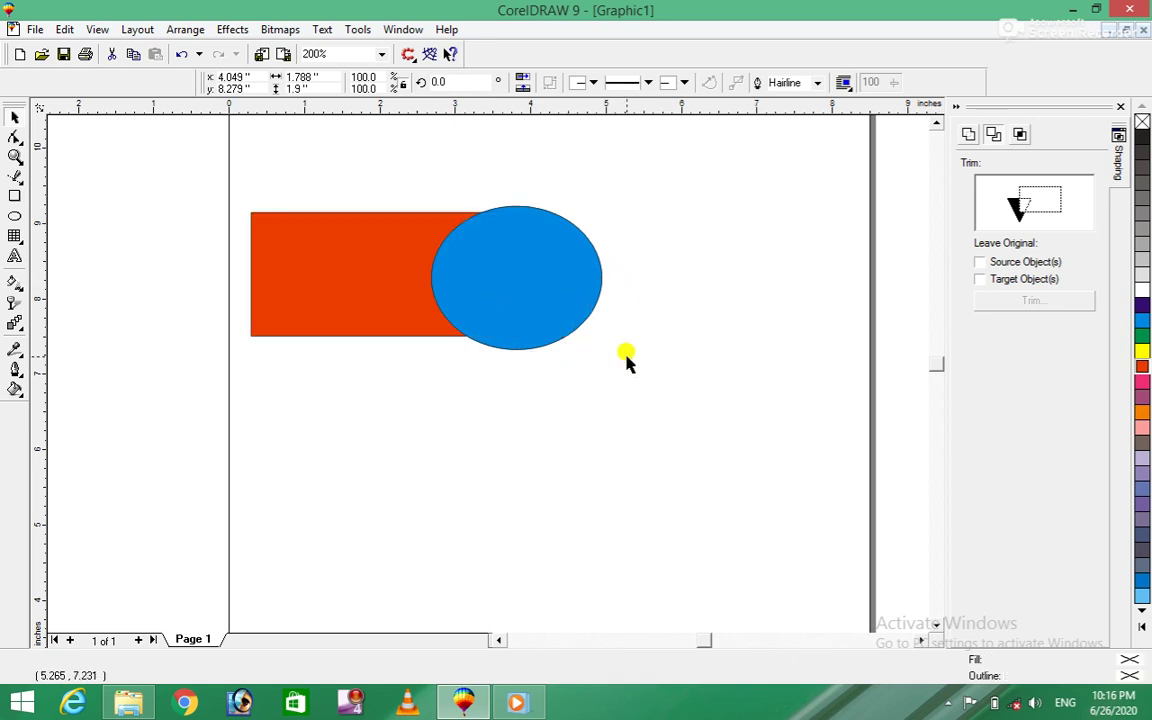
click(330, 300)
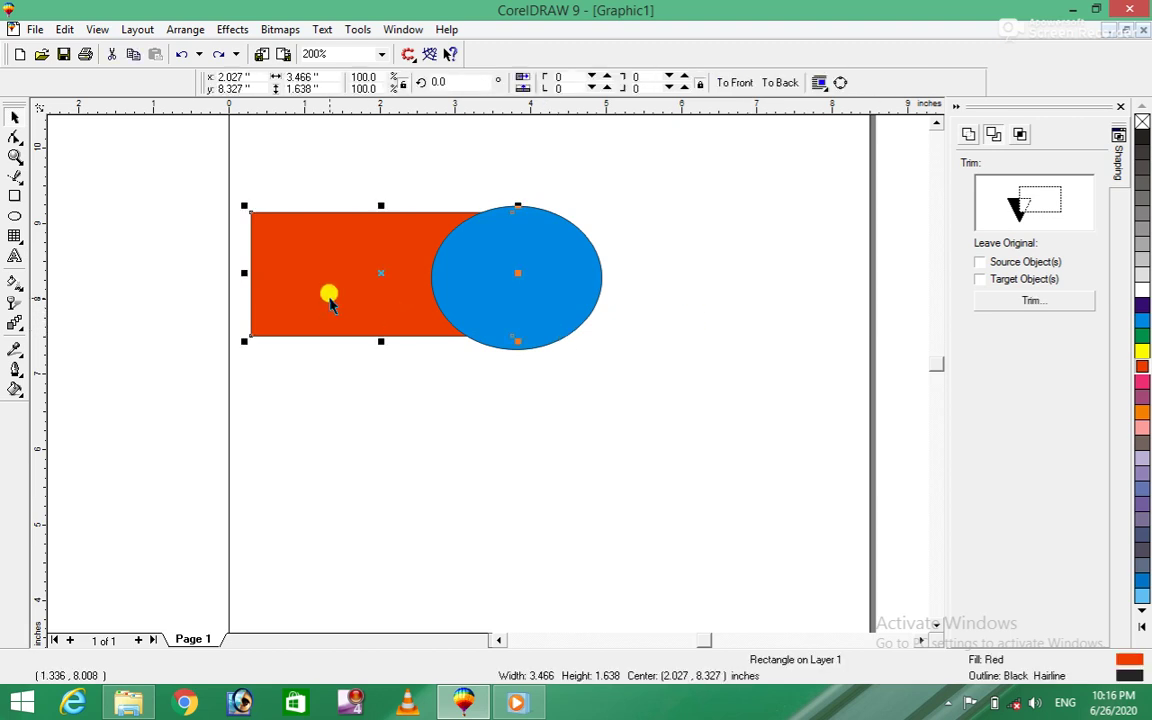
click(395, 362)
drag(218, 172, 653, 393)
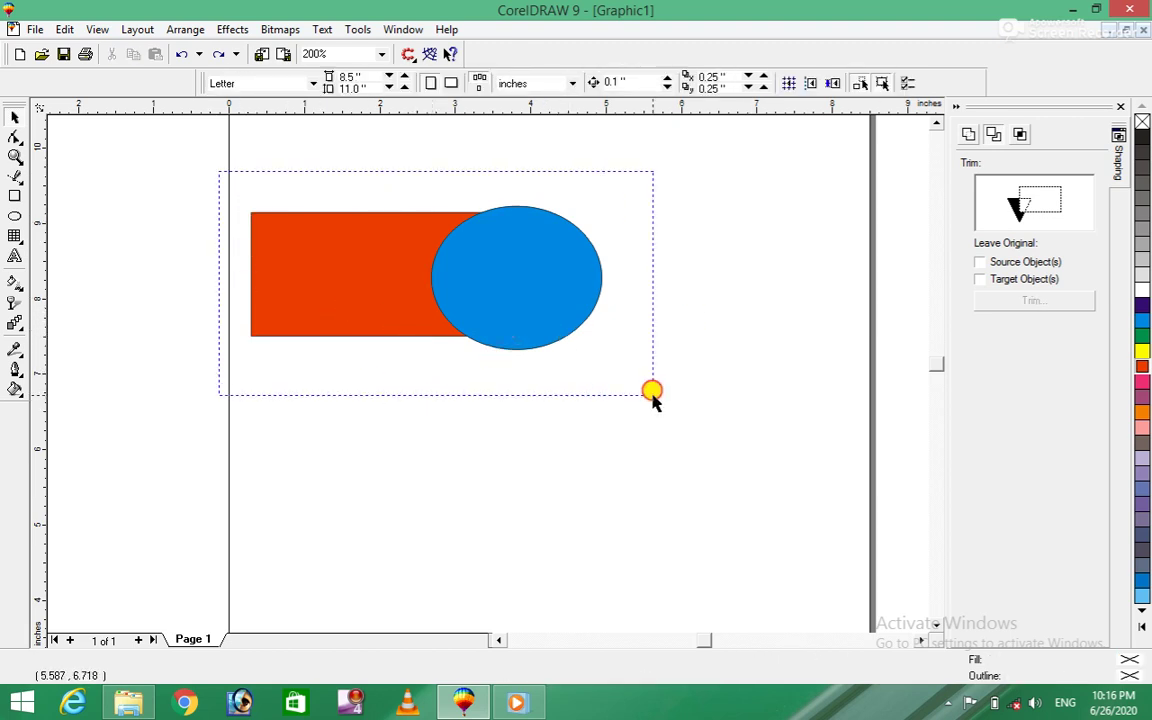
click(1052, 302)
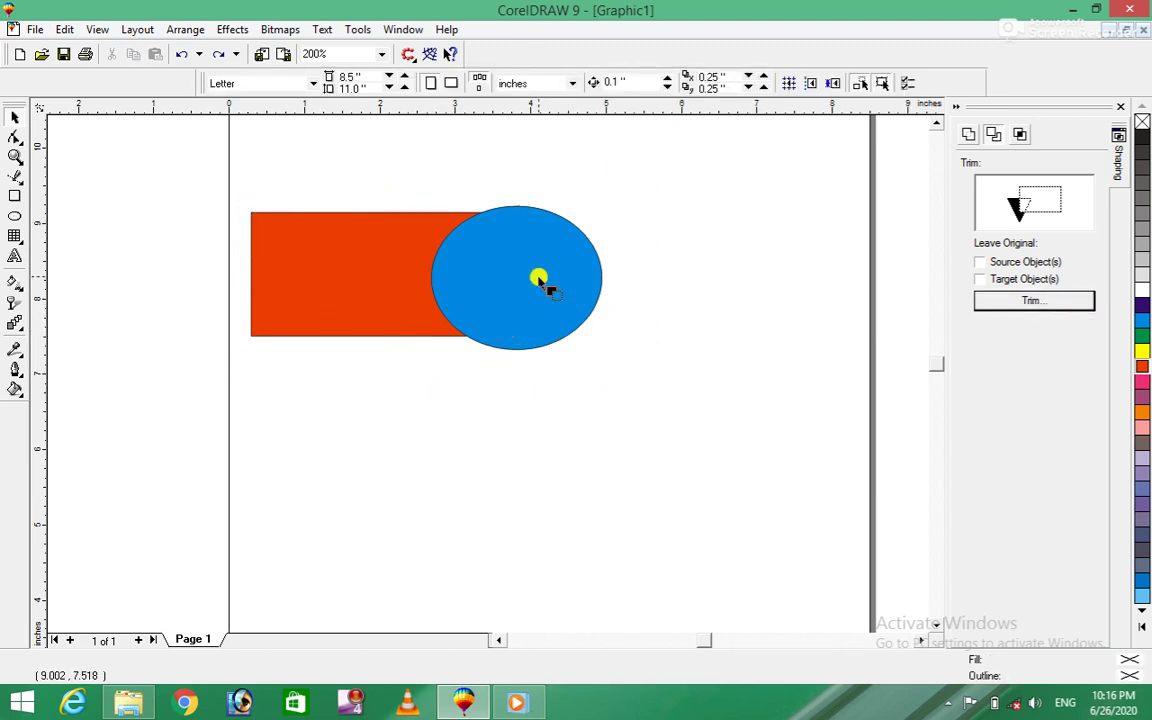
click(330, 303)
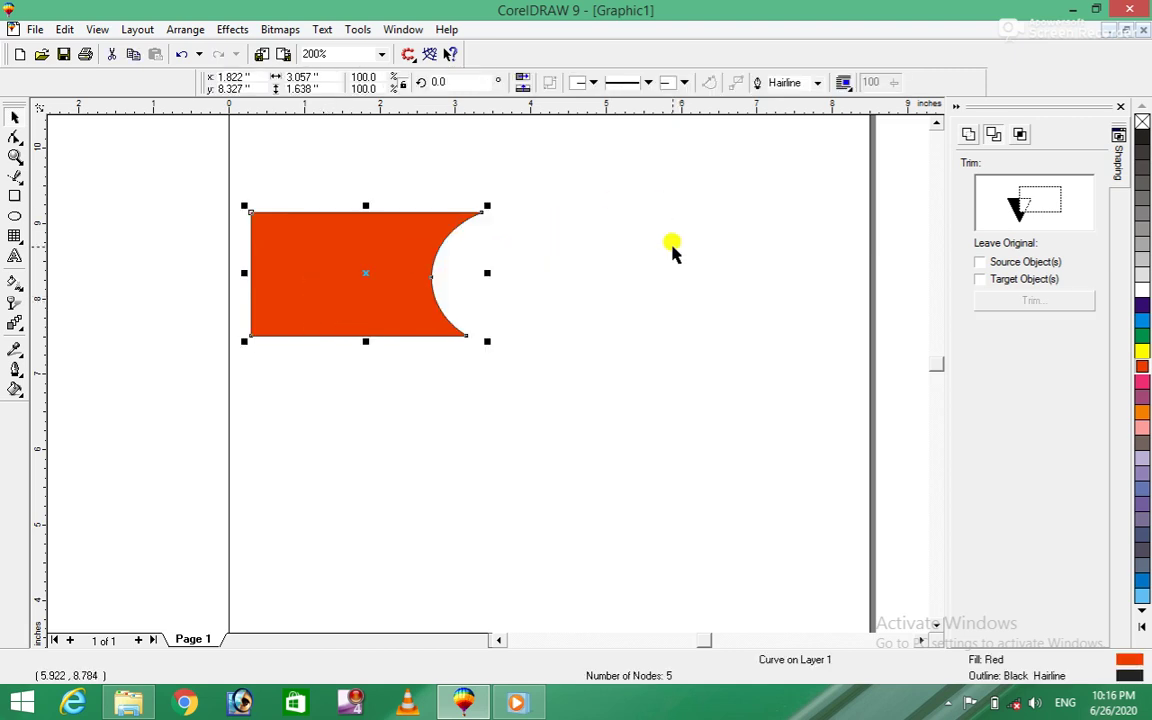
key(ctrl+z)
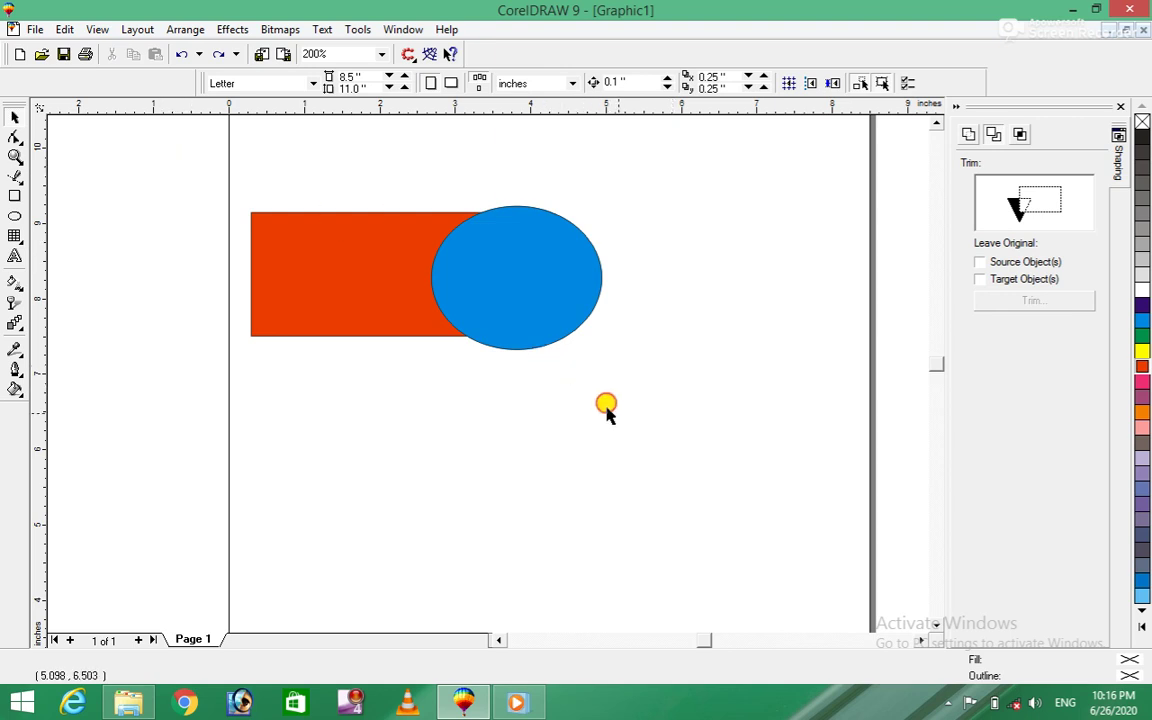
key(ctrl+a)
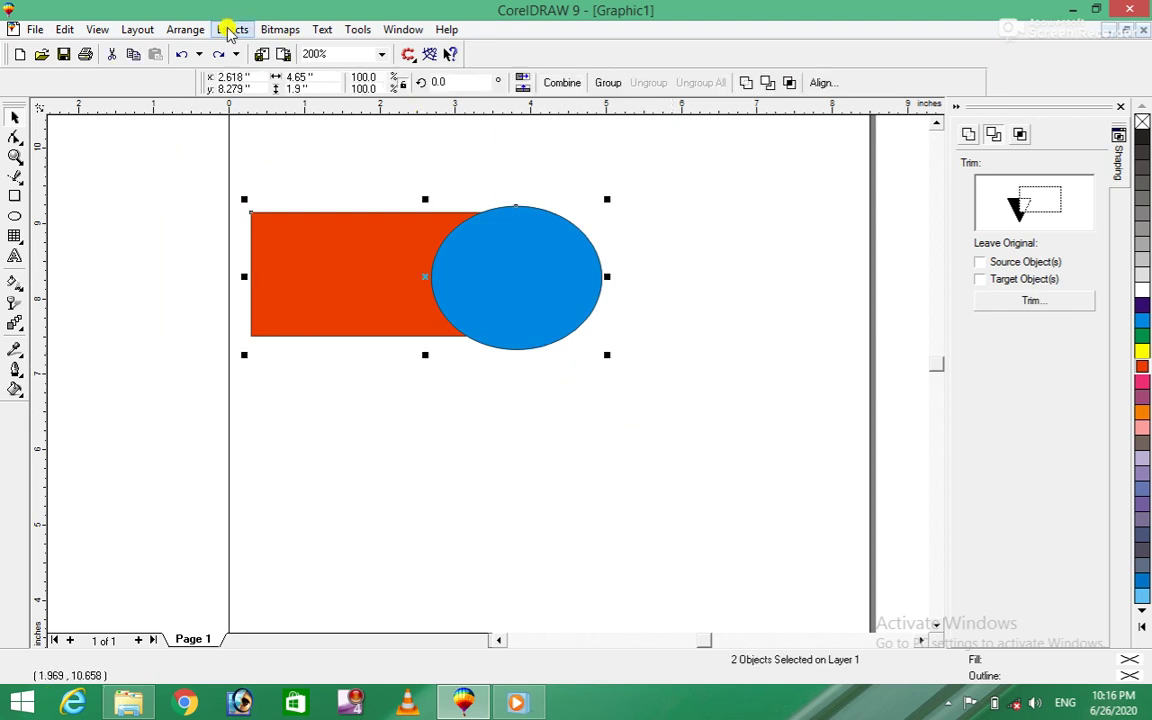
Step: Switch shaping to Intersect with Source and Target Object(s) both unchecked
click(183, 30)
mouse_move(211, 319)
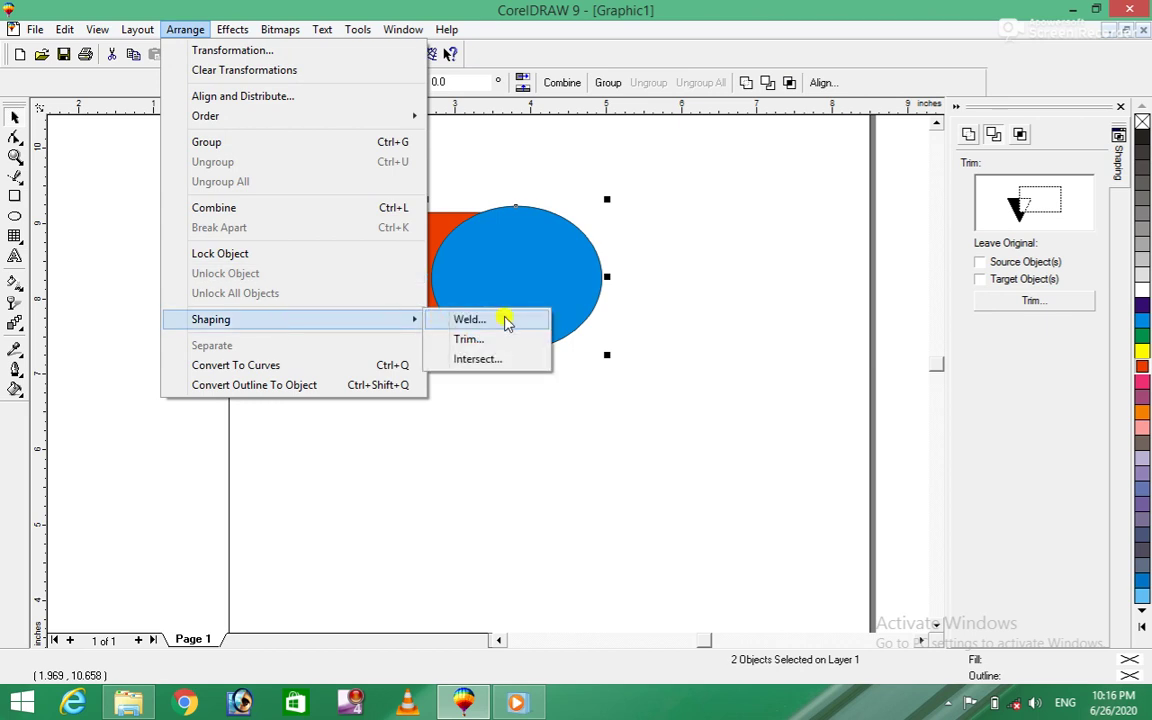
click(495, 360)
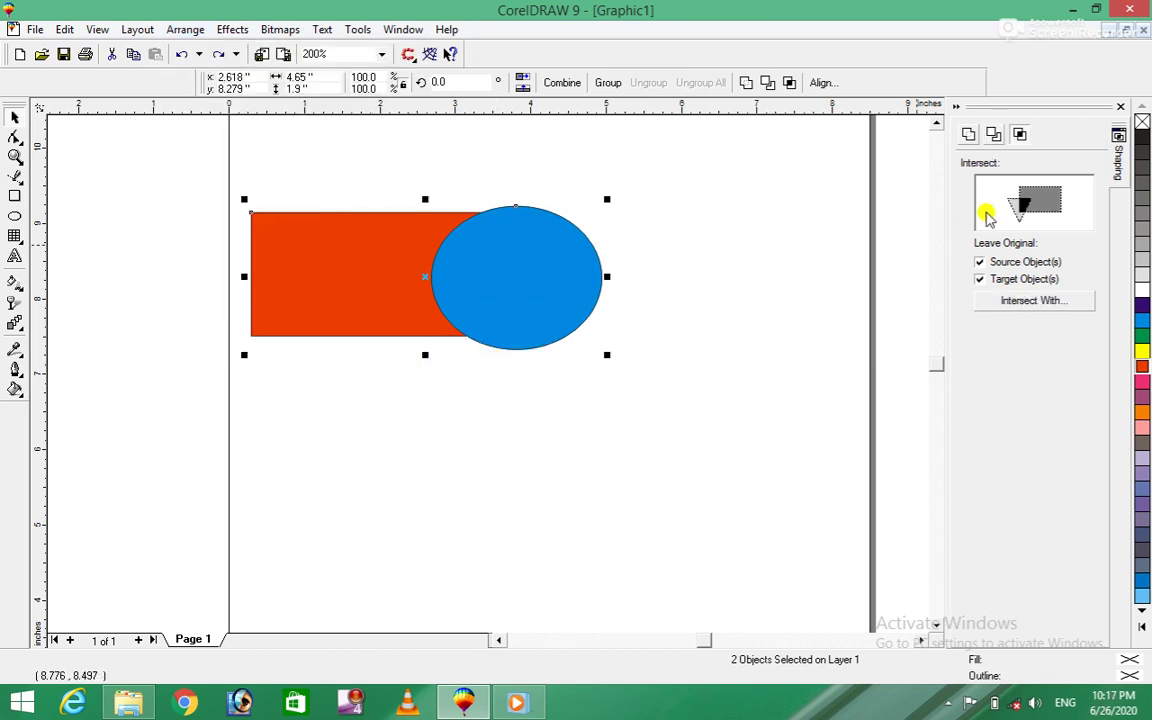
click(980, 262)
click(981, 280)
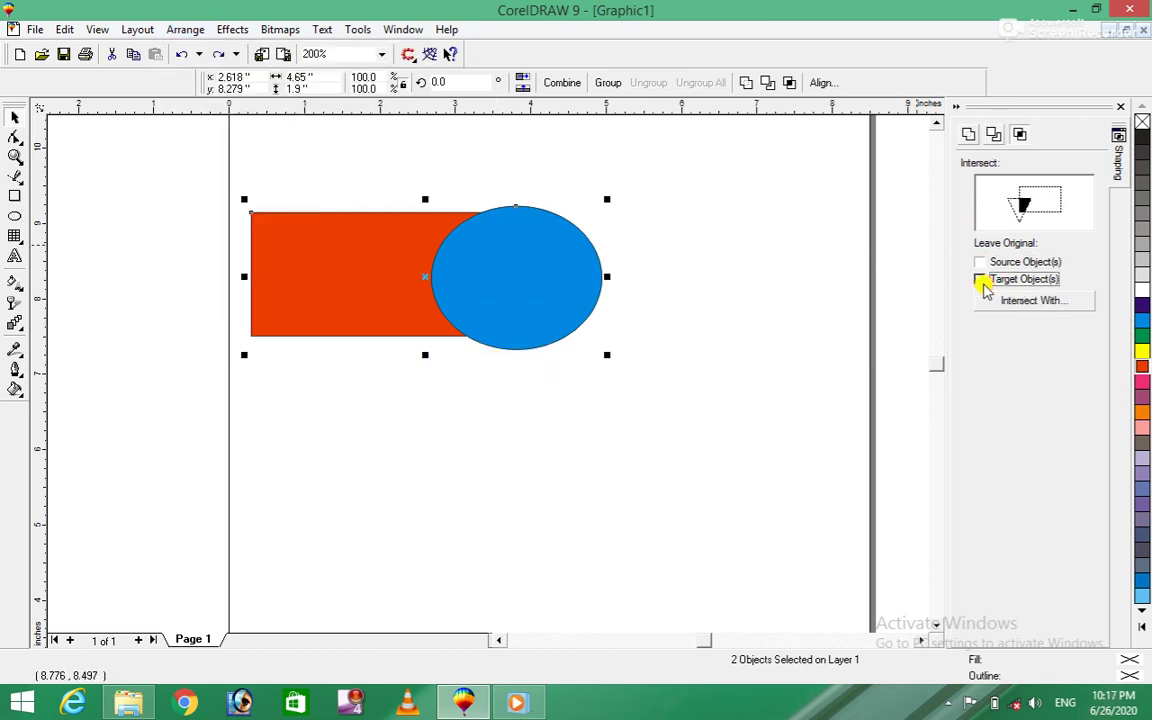
Step: Intersect the ellipse with the rectangle, then undo the intersection
click(997, 303)
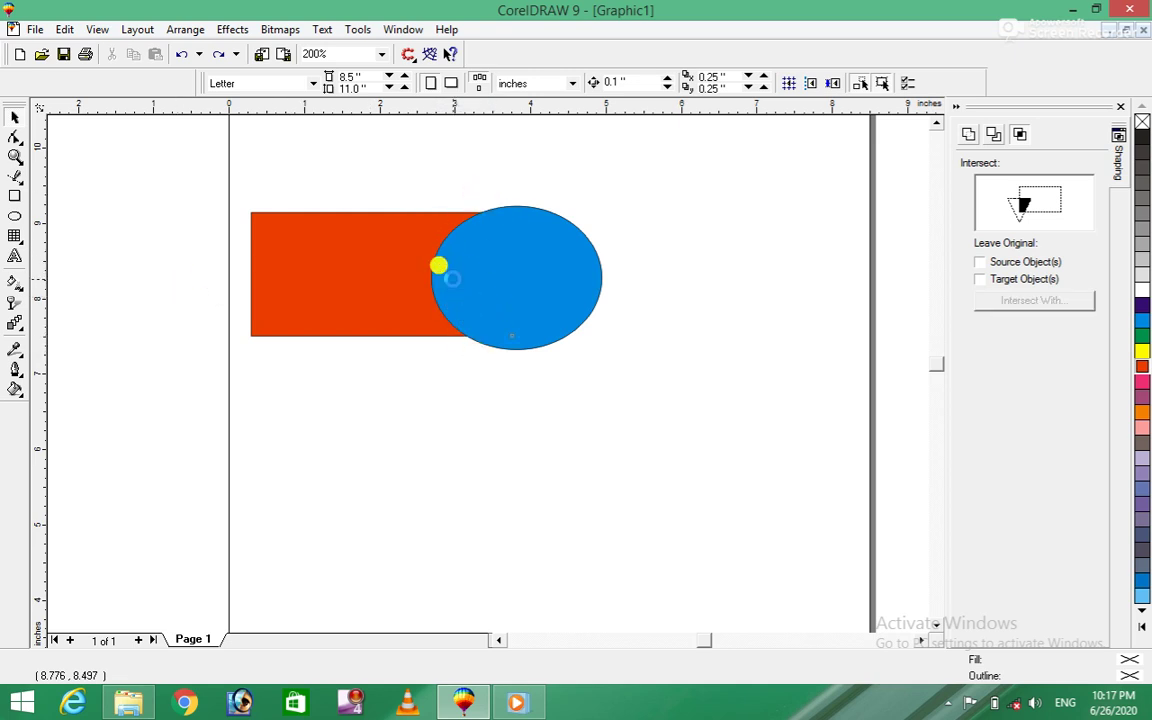
click(450, 276)
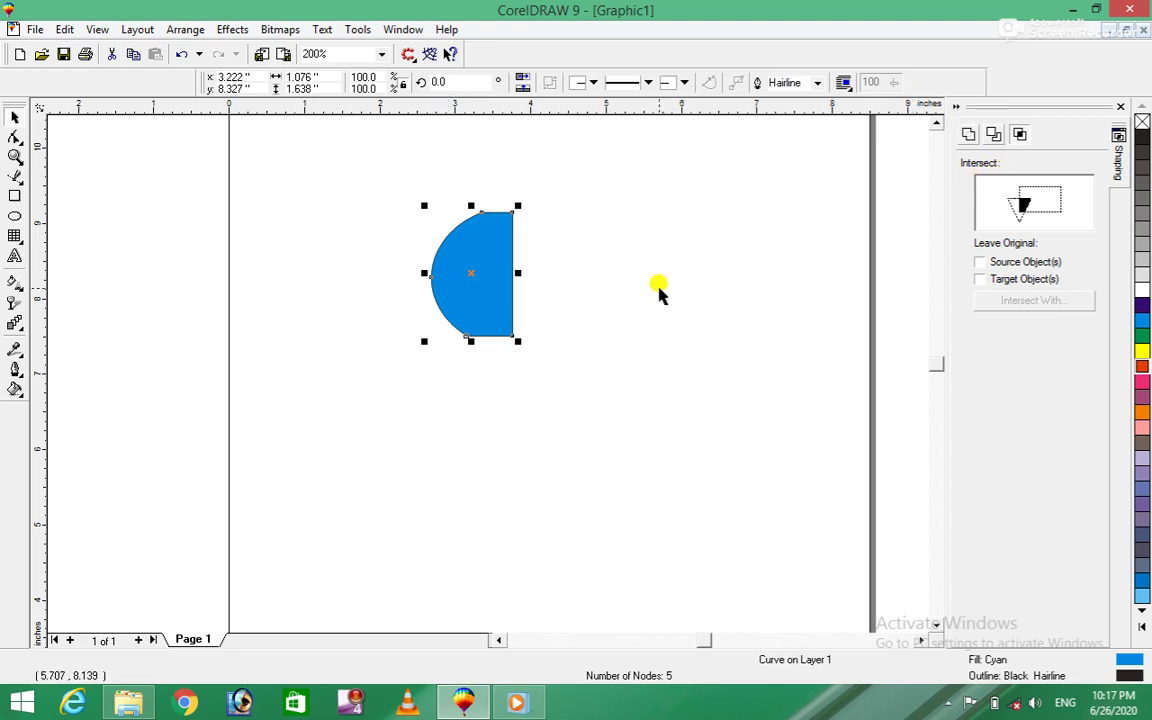
key(ctrl+z)
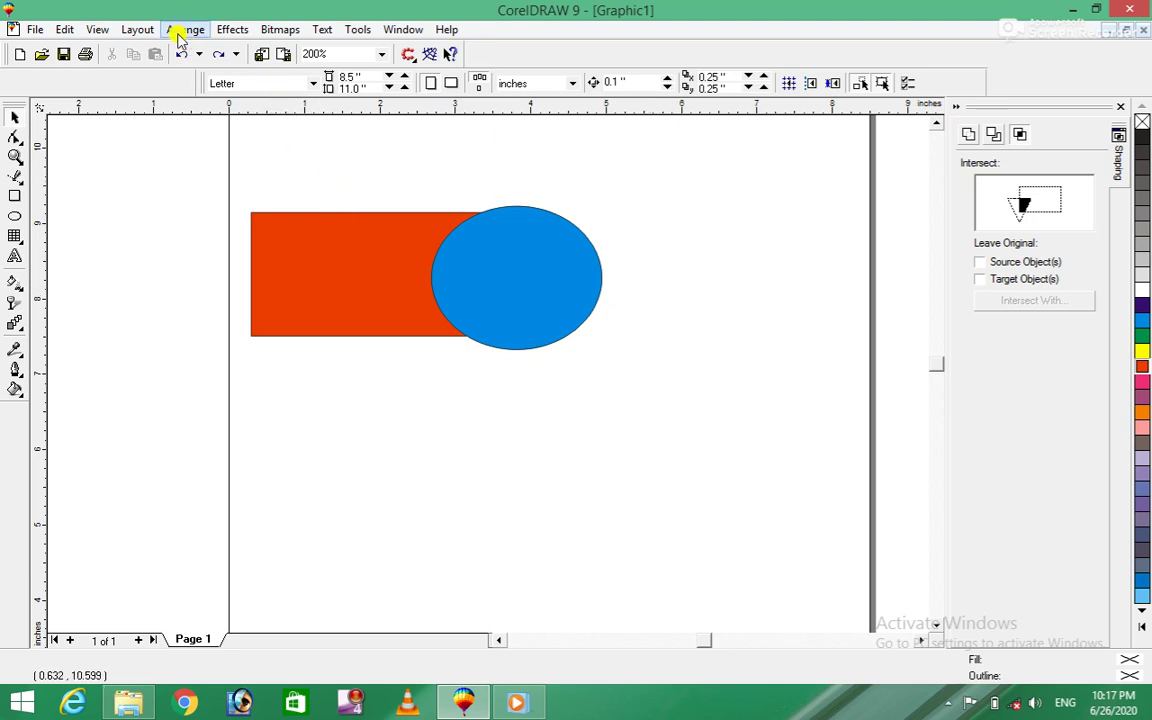
click(177, 34)
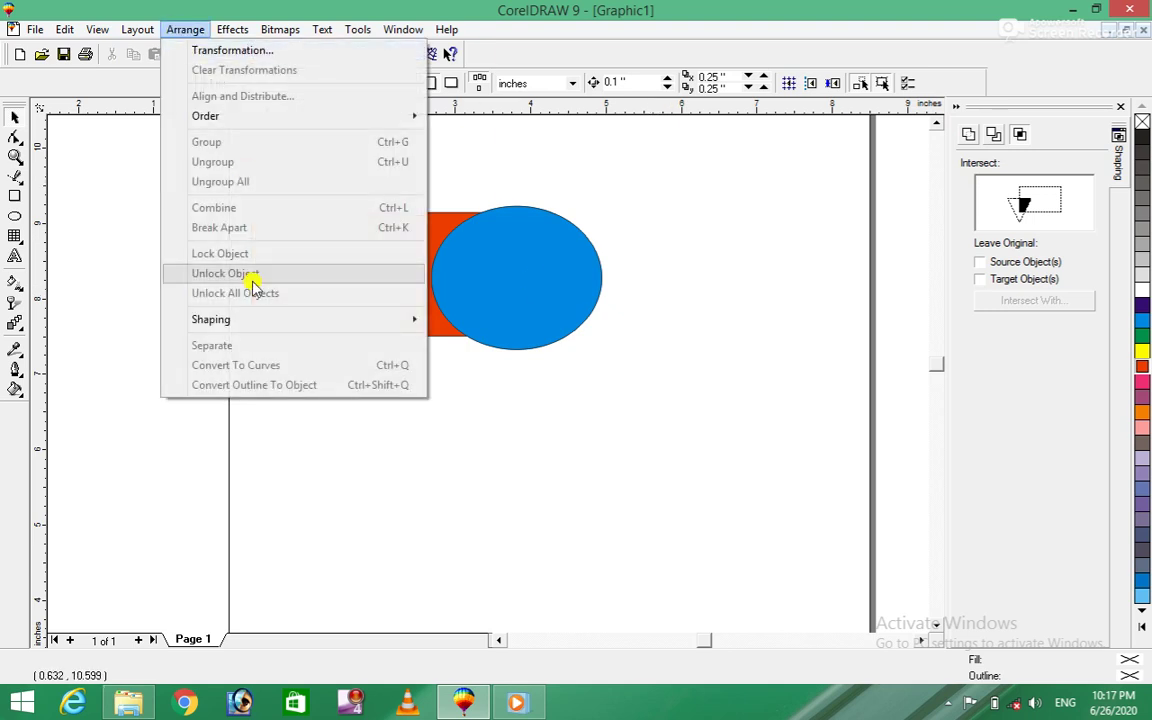
Step: Draw an unfilled rectangle right of the blue circle and move it lower beside it
click(327, 406)
click(15, 194)
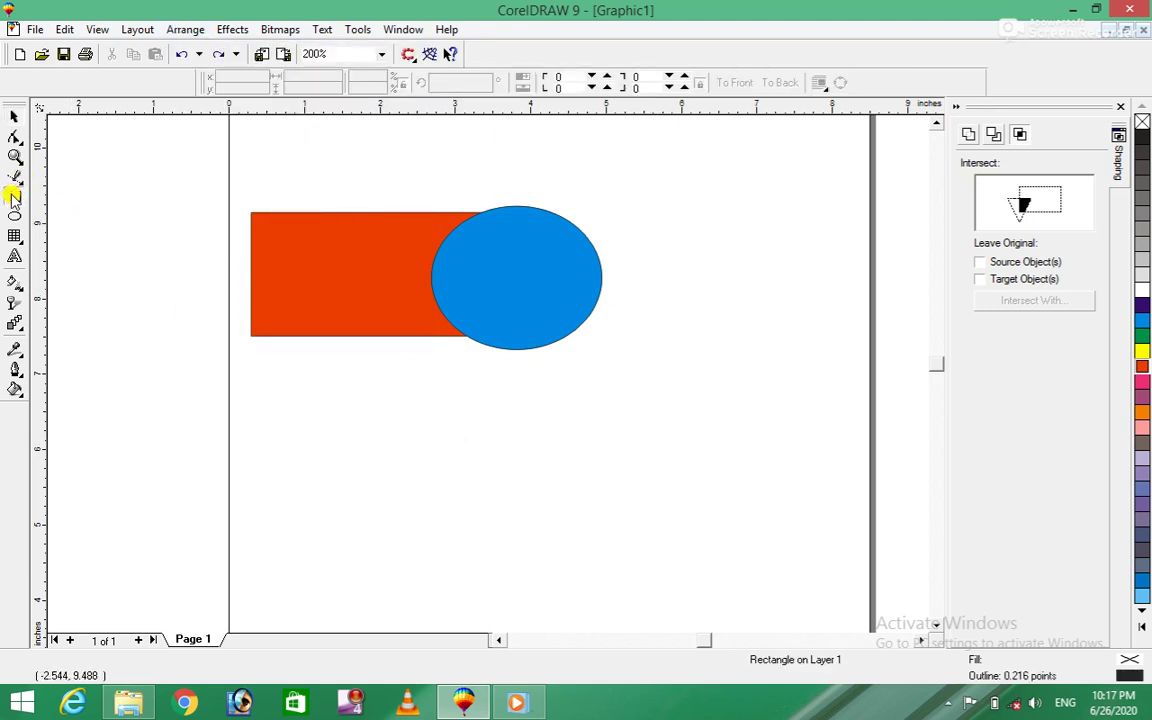
mouse_move(642, 208)
mouse_down()
mouse_move(856, 421)
mouse_move(853, 393)
mouse_up()
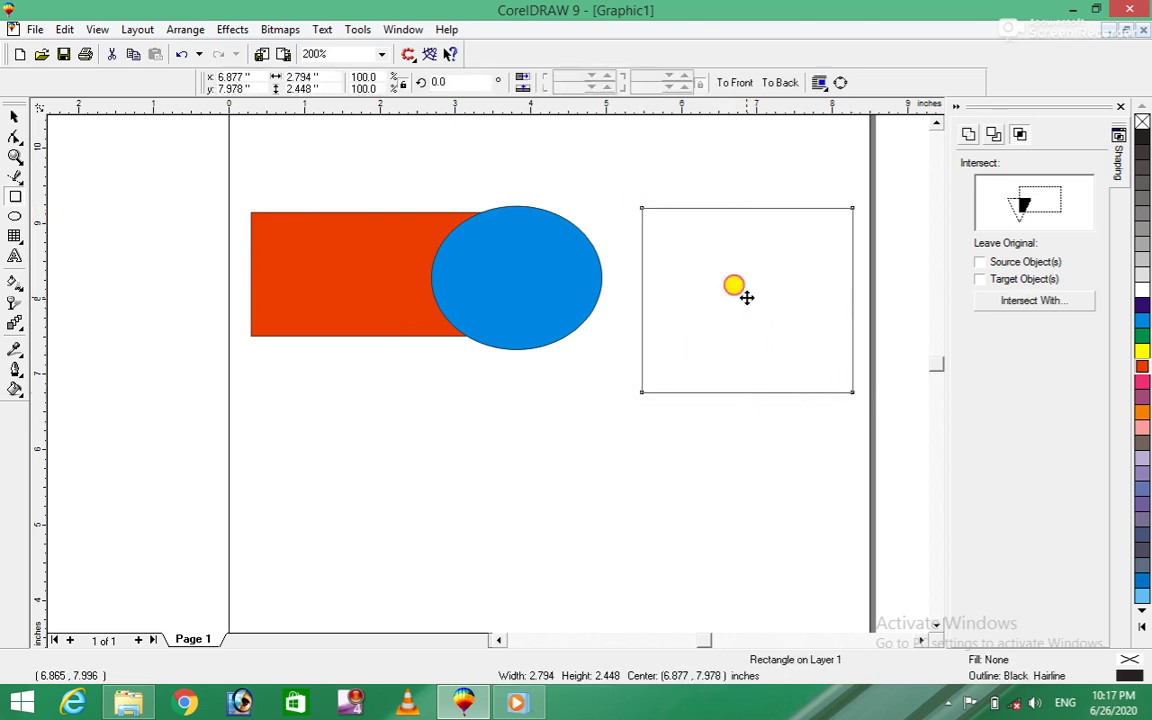
drag(746, 305, 715, 360)
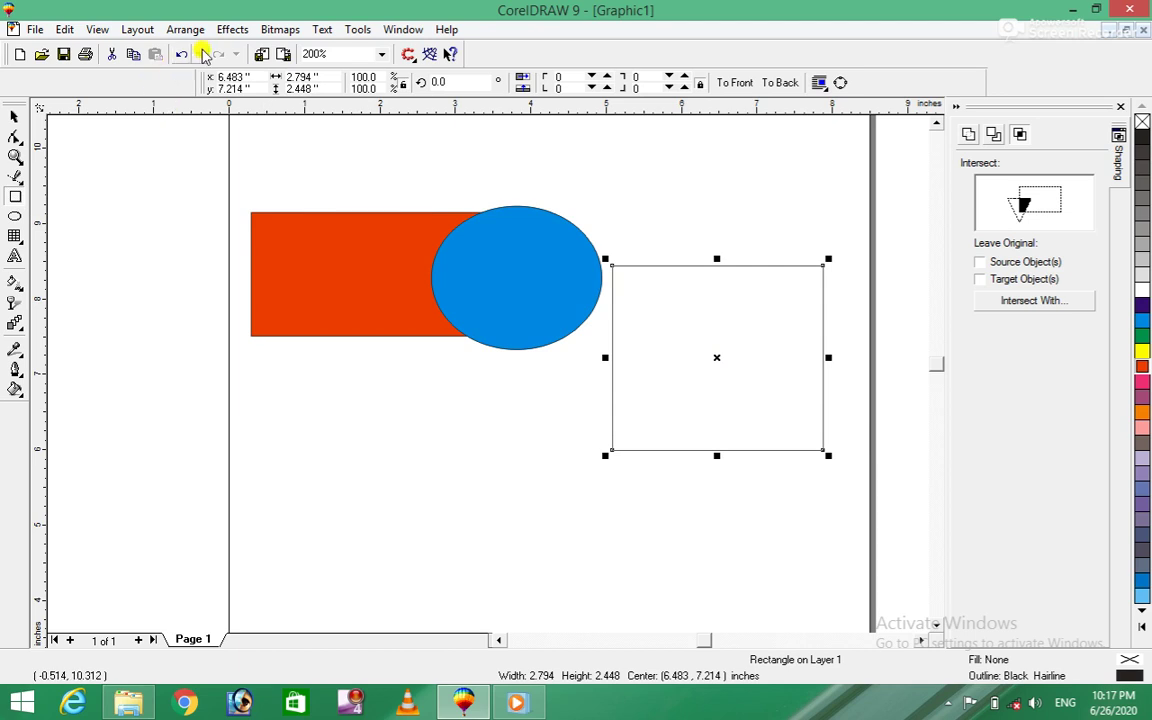
Step: Convert the rectangle to curves, move its top-left node, then undo both changes
click(185, 29)
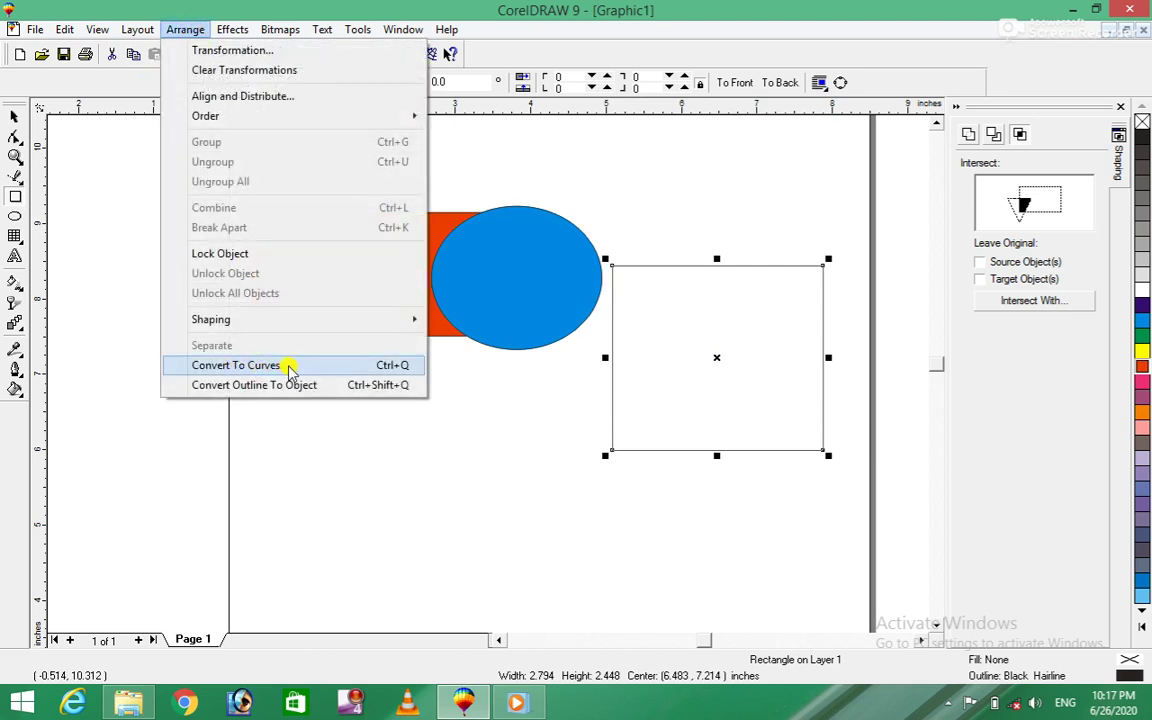
click(289, 366)
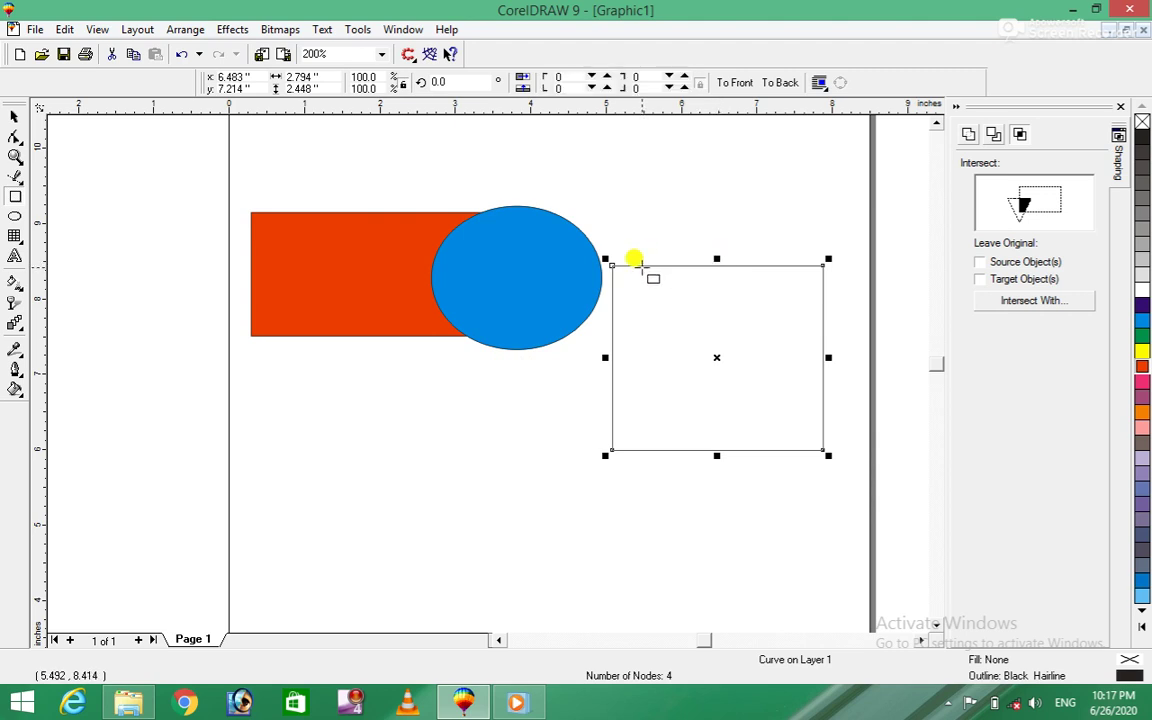
key(F10)
mouse_move(609, 268)
mouse_down()
mouse_move(662, 314)
mouse_move(728, 301)
mouse_move(640, 290)
mouse_move(611, 263)
mouse_up()
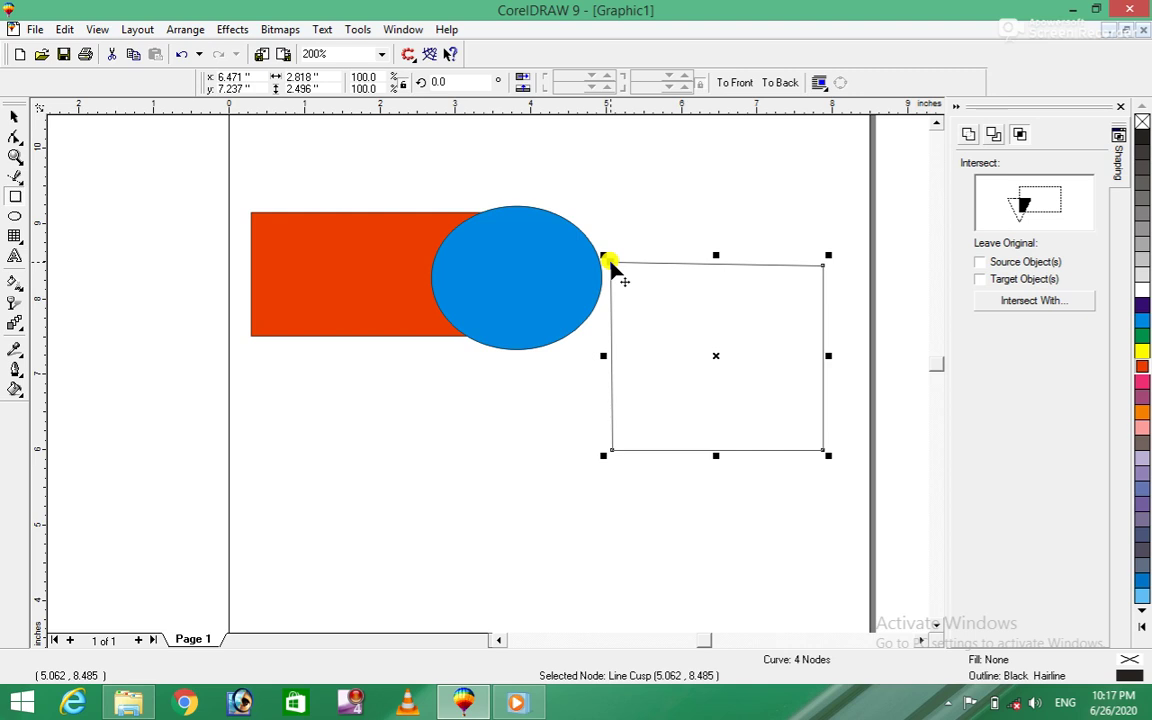
click(650, 205)
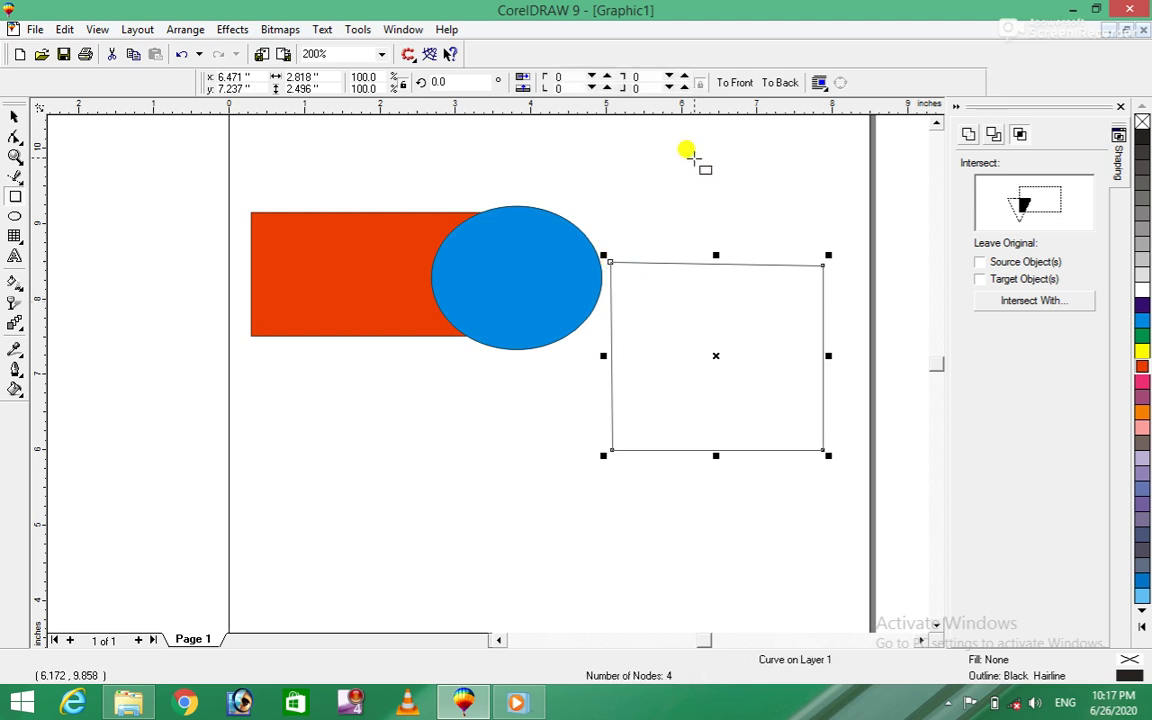
click(13, 116)
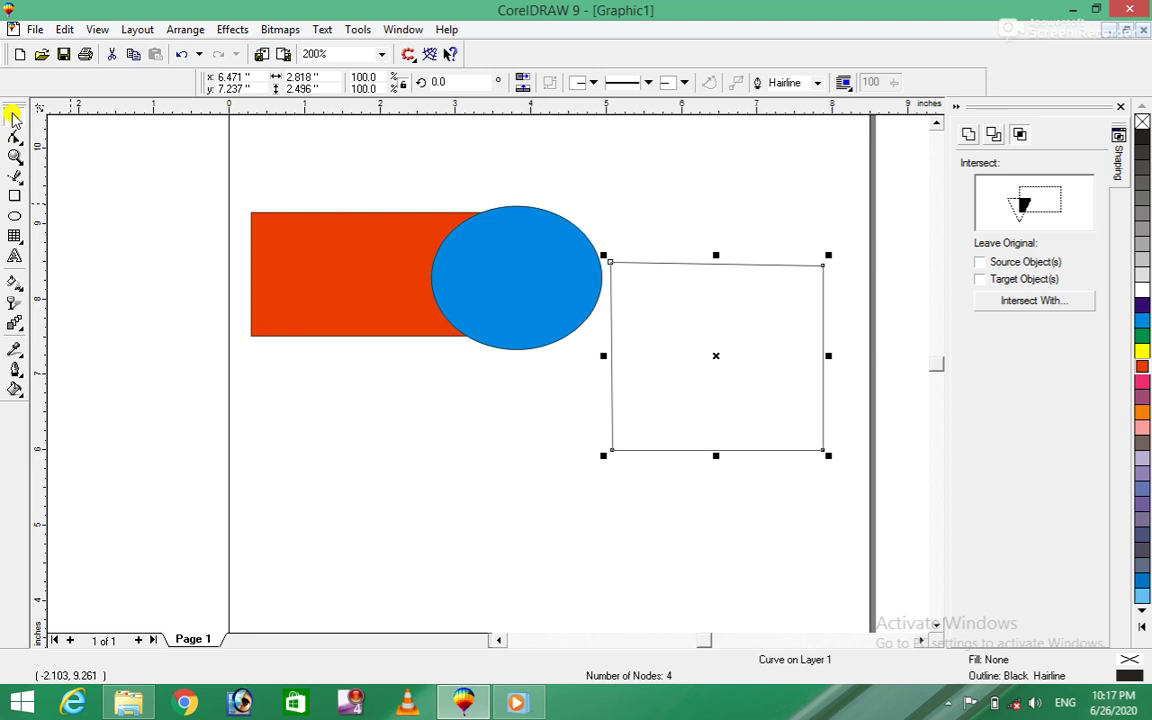
key(ctrl+z)
key(ctrl+z)
key(ctrl+z)
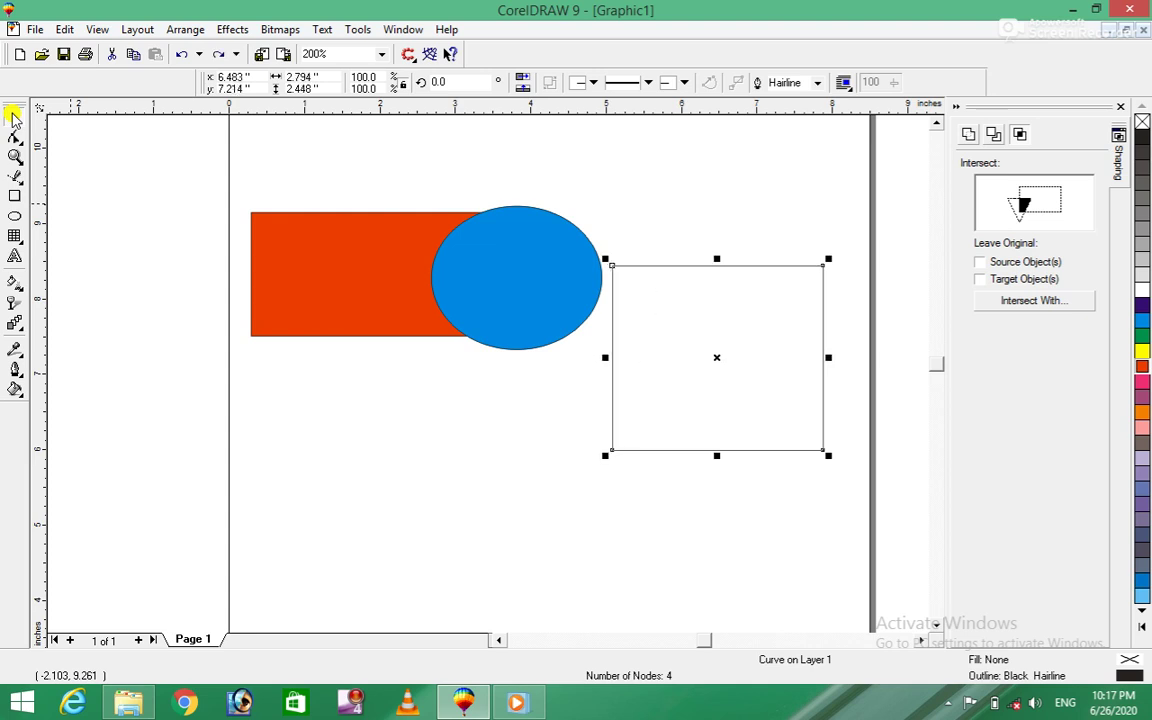
key(ctrl+z)
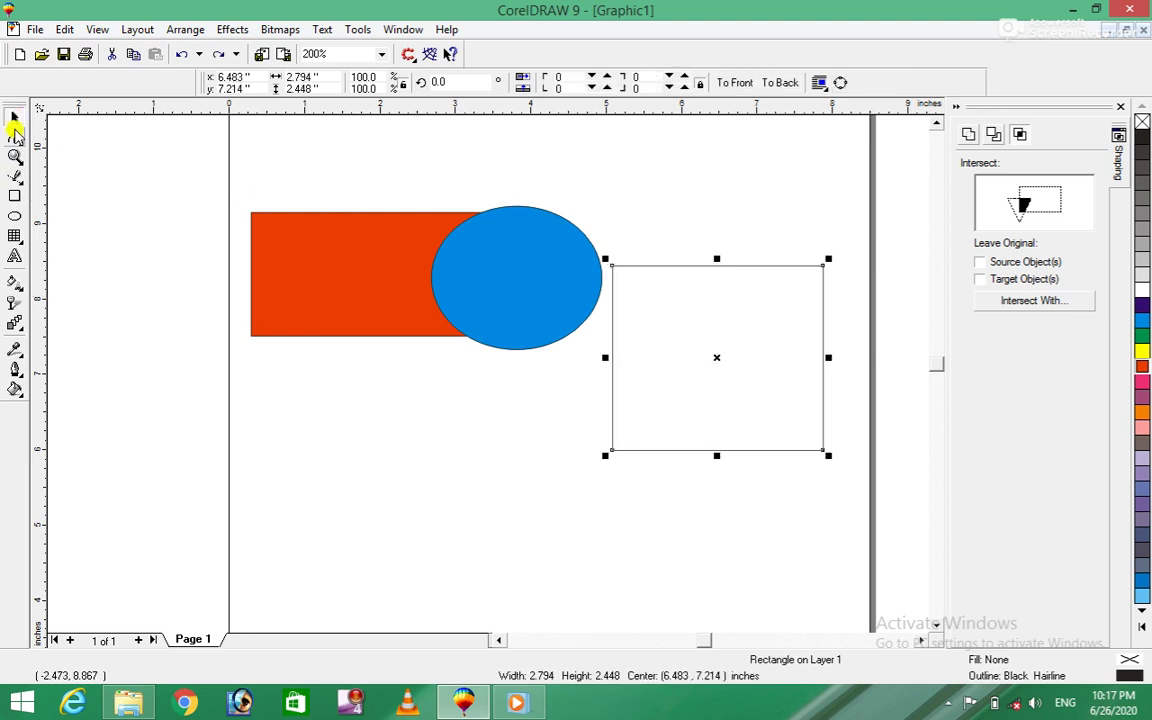
click(15, 137)
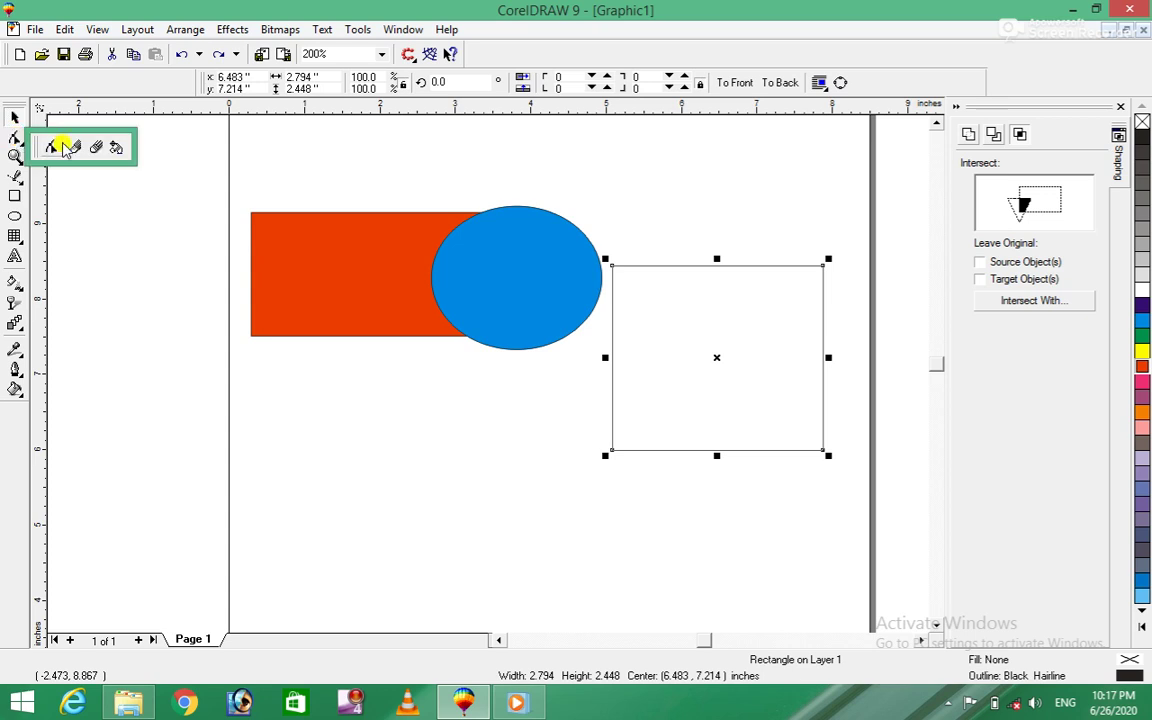
click(55, 148)
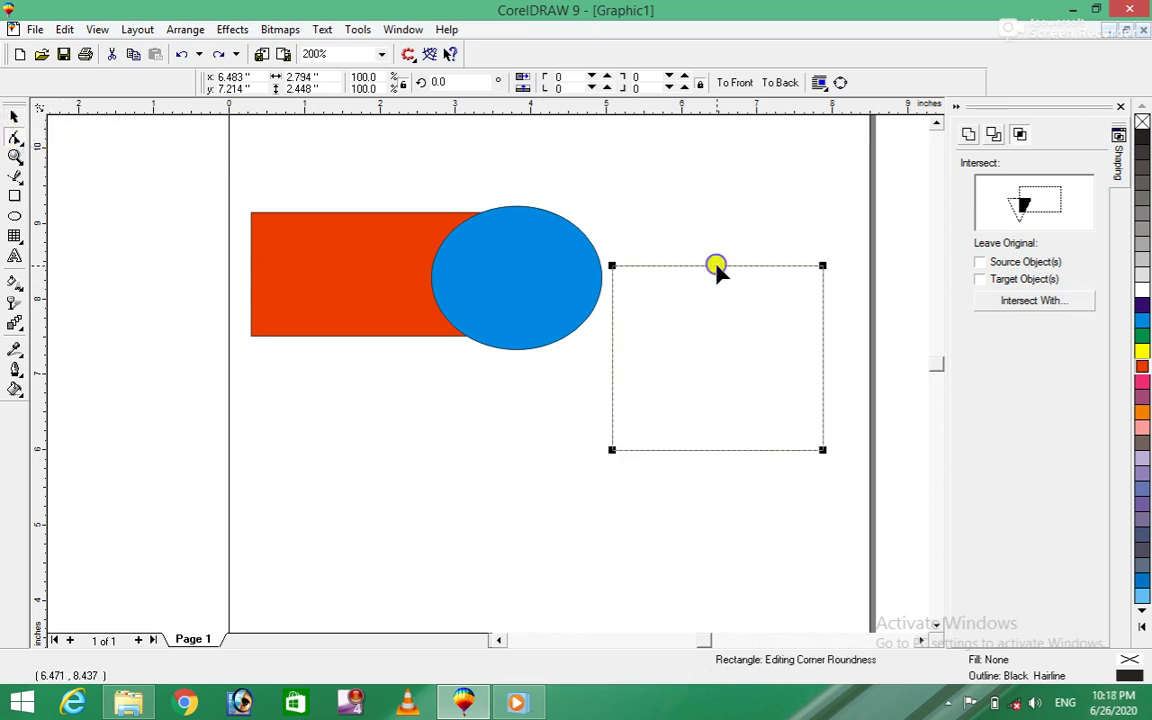
Step: Convert the rectangle to curves and bend its top and left sides inward
right_click(717, 268)
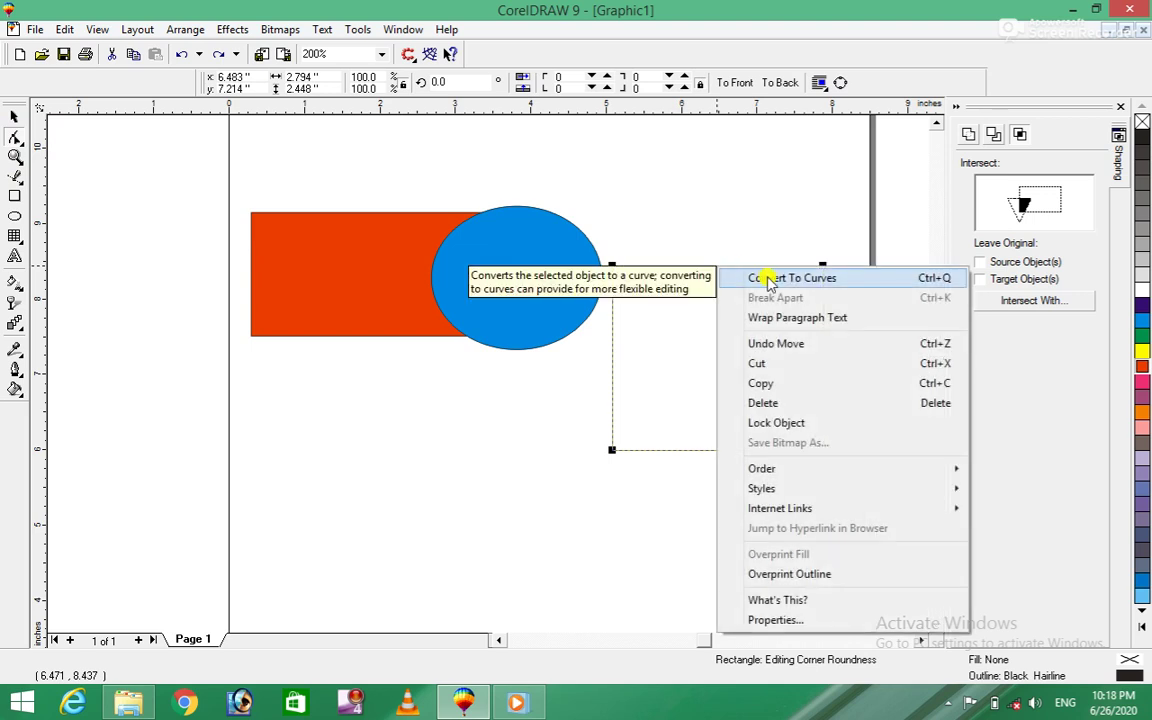
click(766, 277)
click(711, 268)
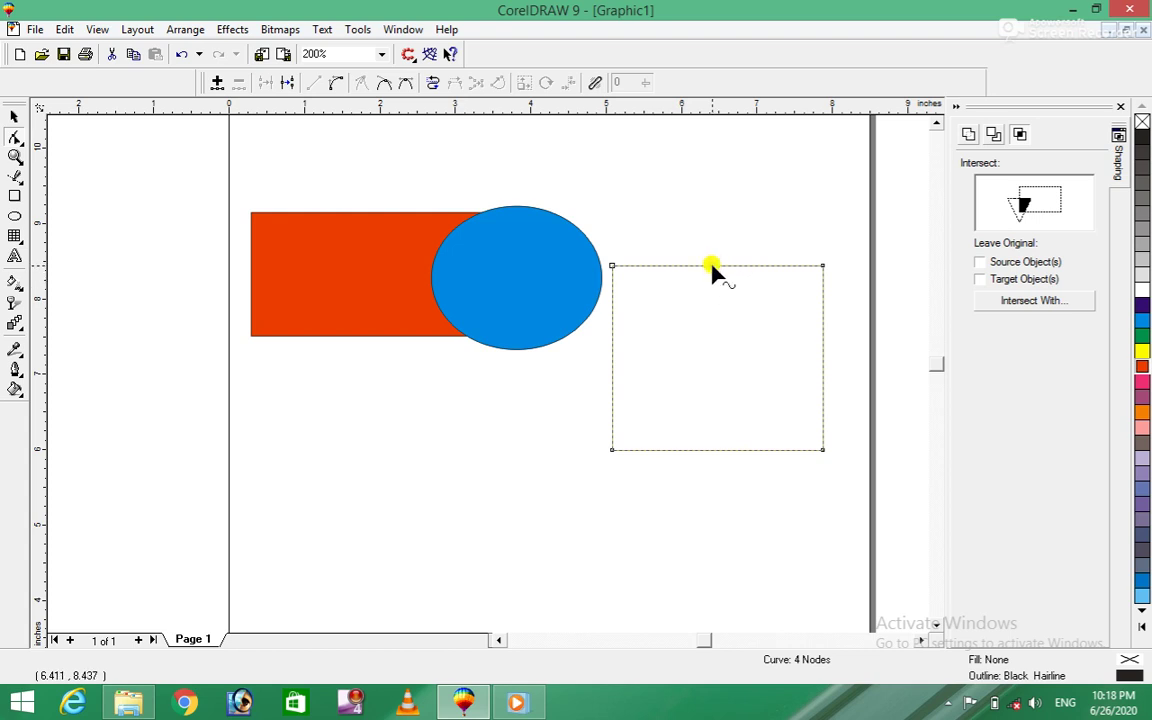
right_click(711, 268)
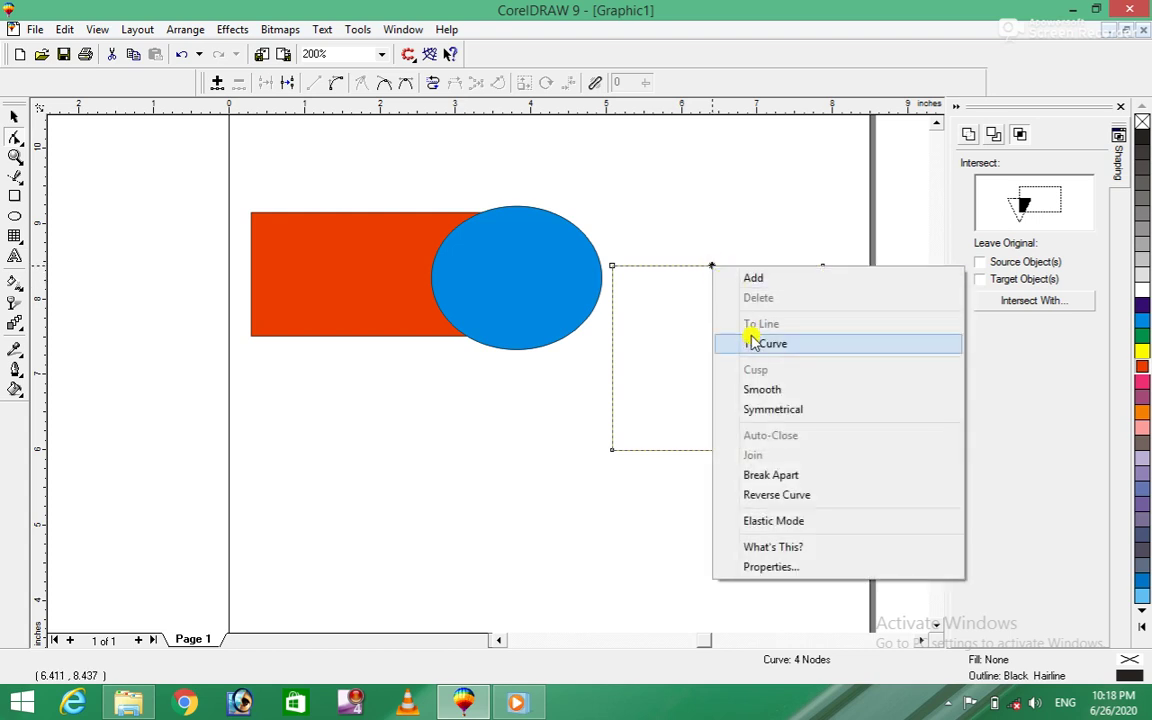
click(751, 342)
drag(711, 268, 713, 313)
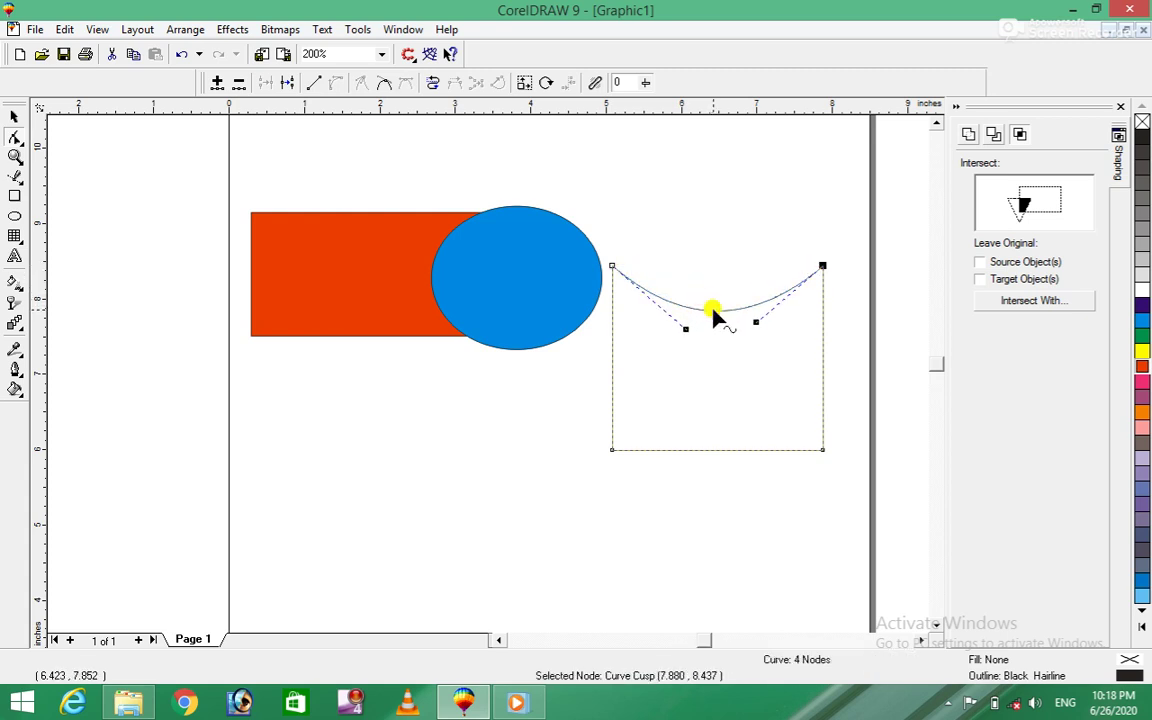
right_click(612, 380)
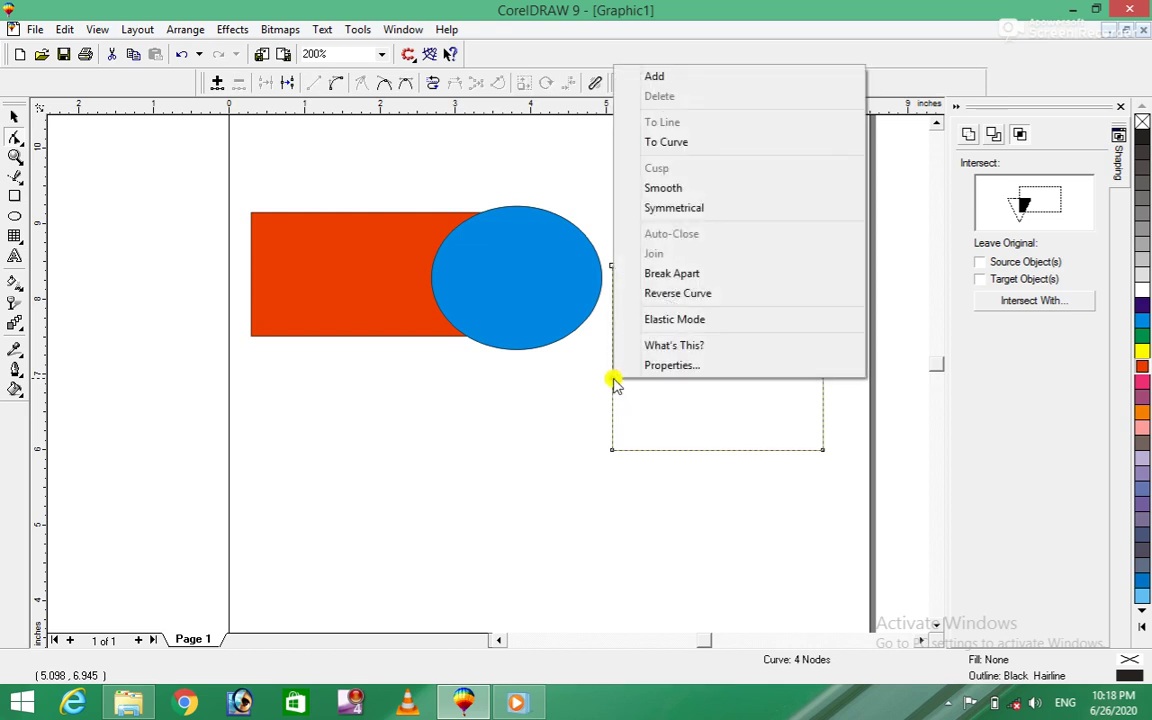
click(680, 142)
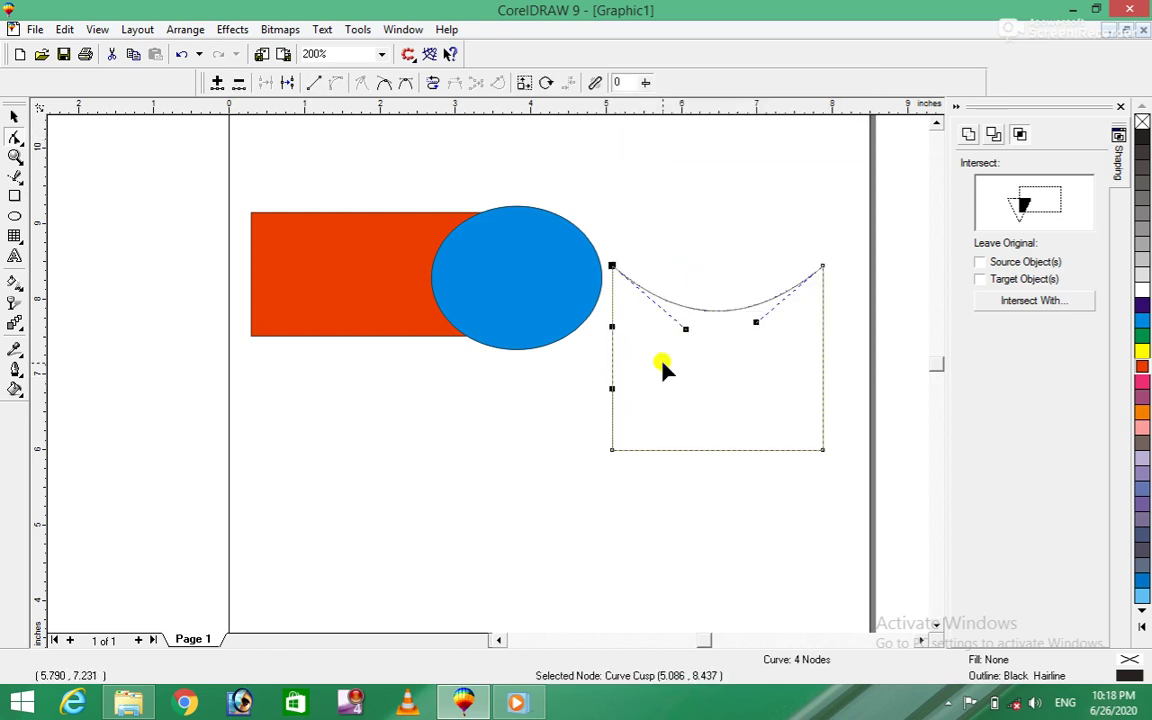
drag(611, 357, 650, 365)
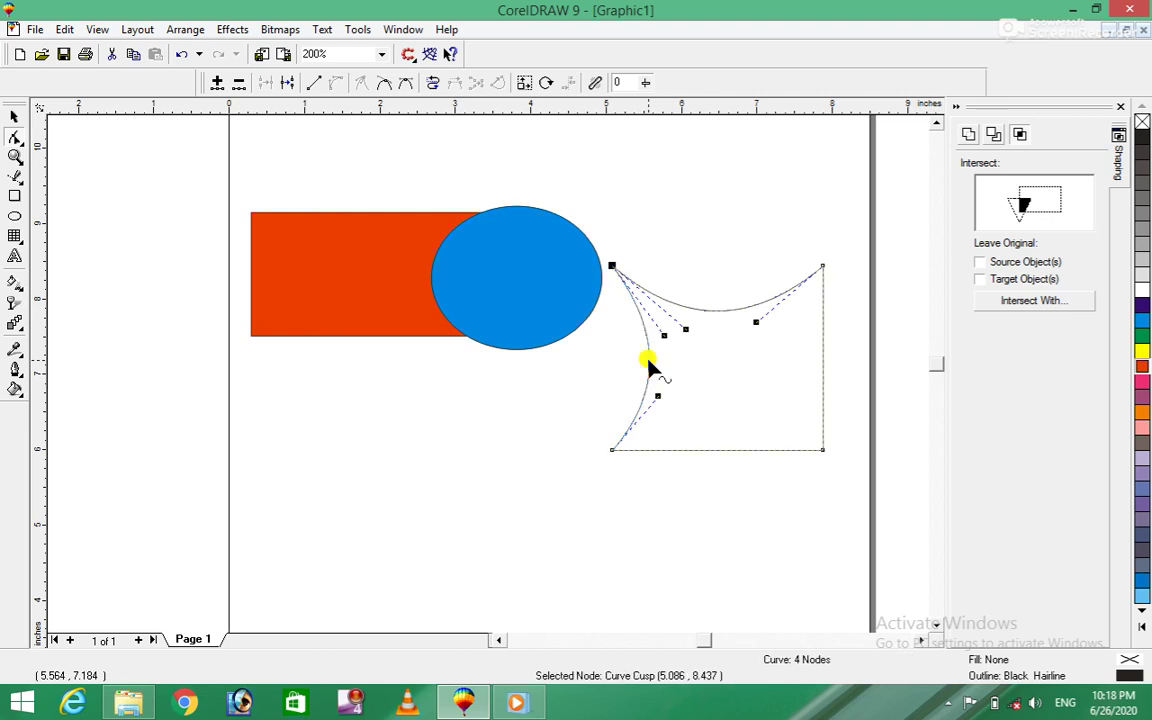
Step: Bend the right and bottom sides inward to complete the concave four-pointed star
key(Escape)
right_click(822, 365)
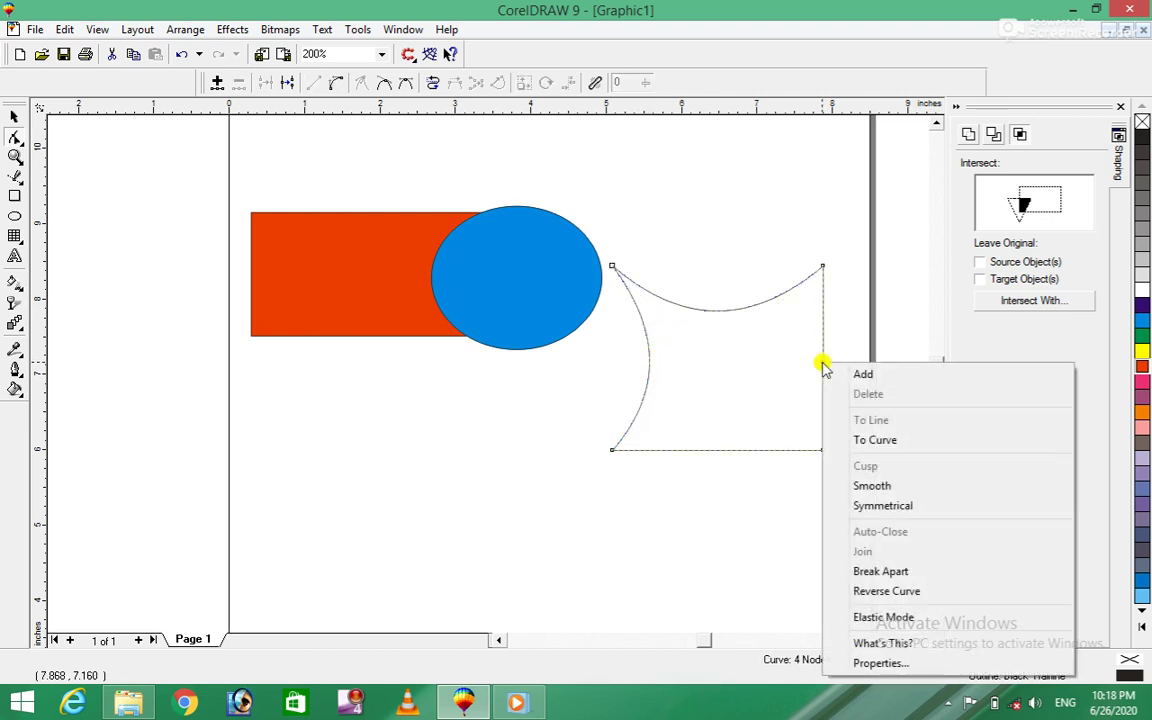
click(830, 440)
drag(824, 363, 778, 366)
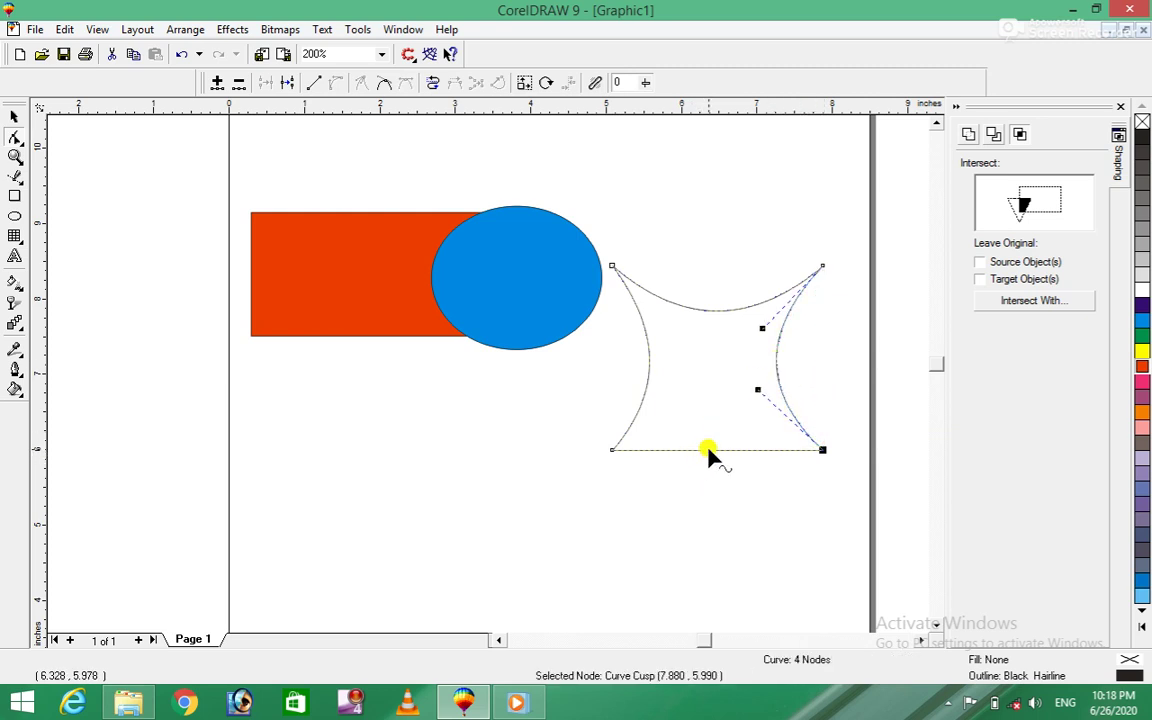
right_click(709, 451)
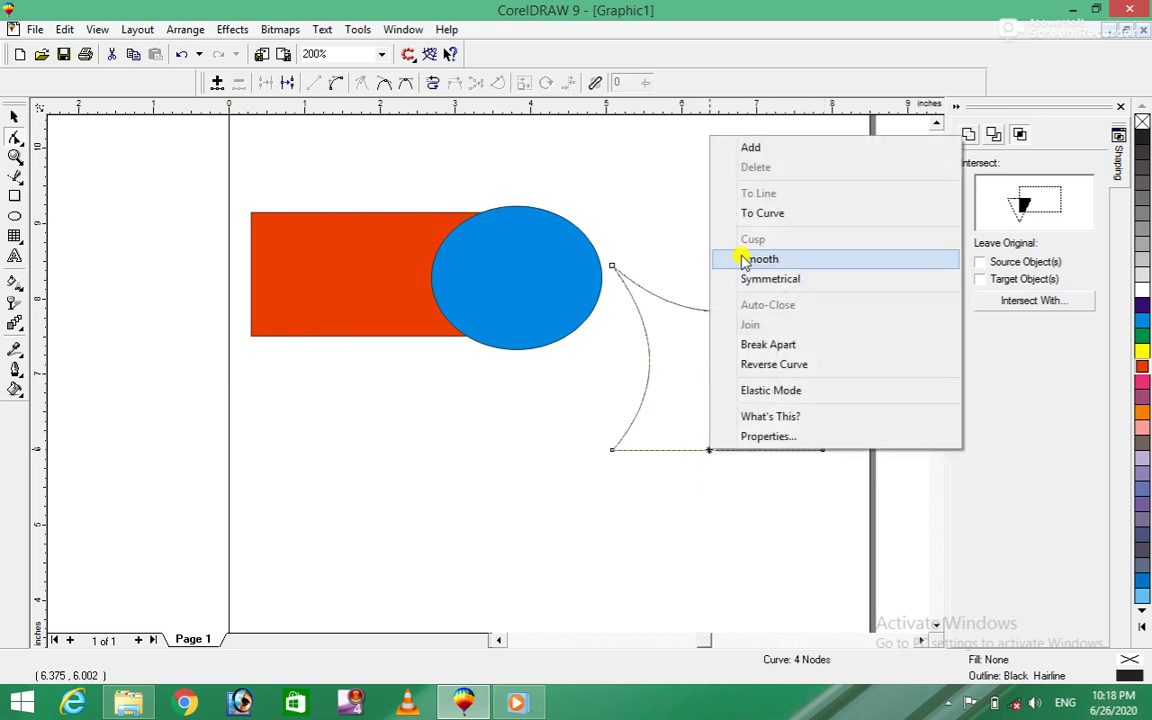
click(765, 213)
drag(718, 450, 713, 420)
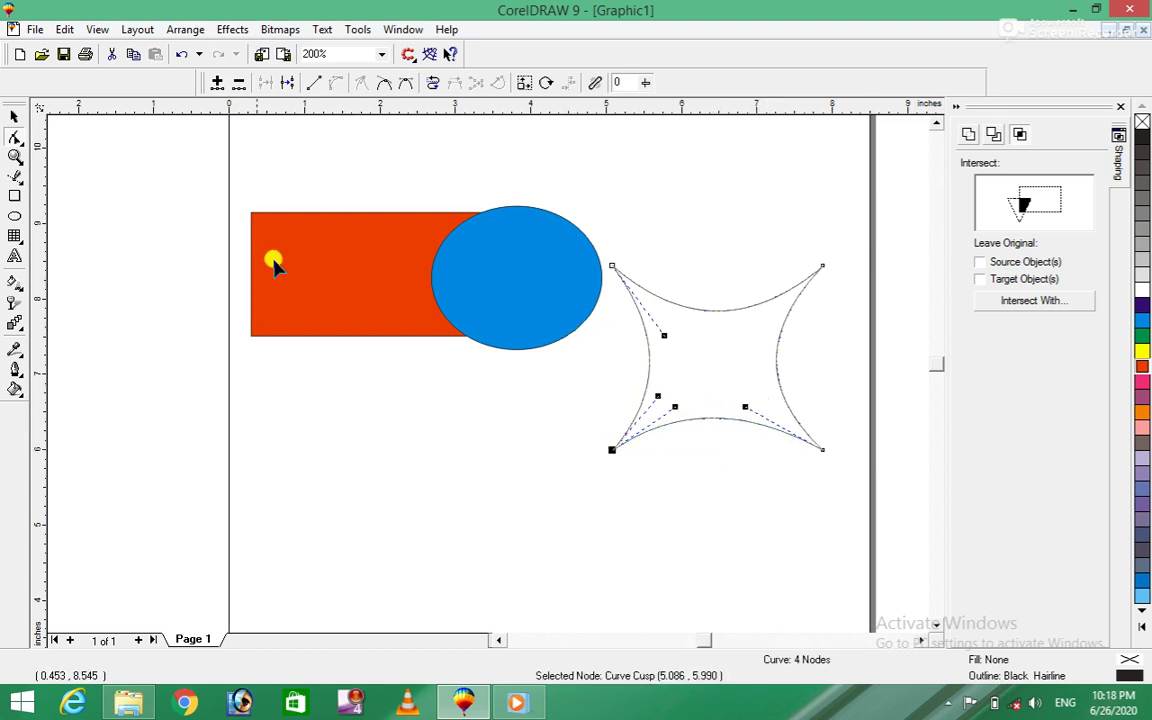
click(181, 30)
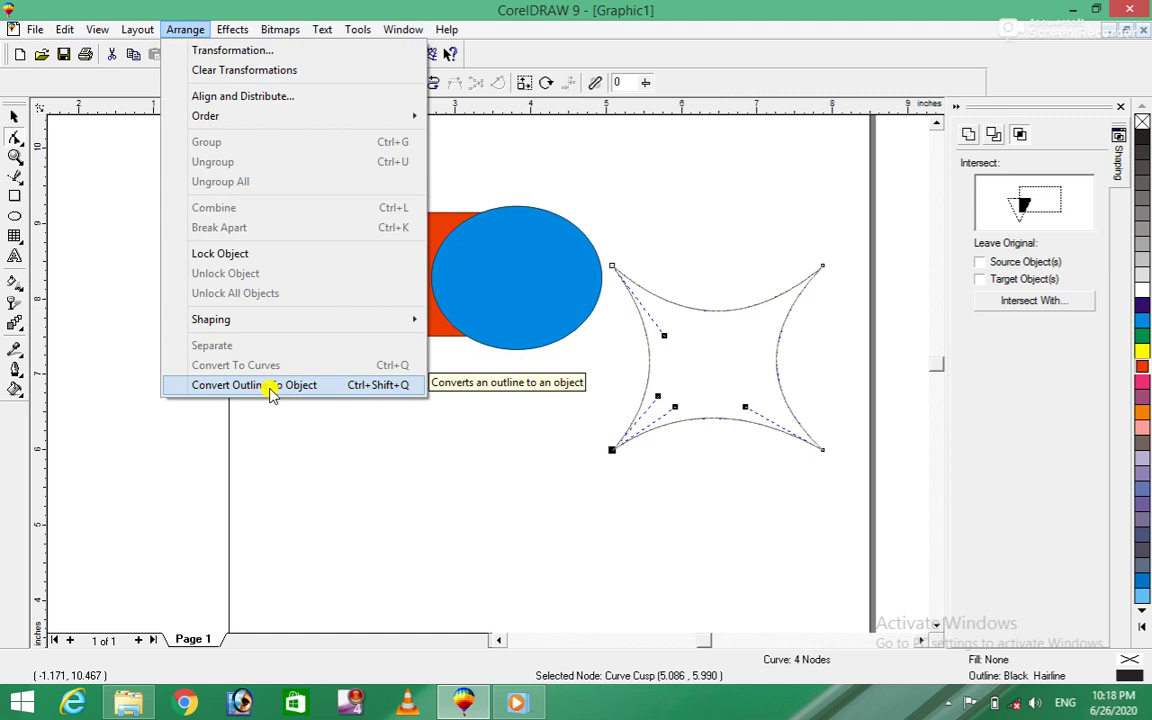
Step: Draw a blue-filled rectangle below the red rectangle and convert its outline to an object
click(535, 290)
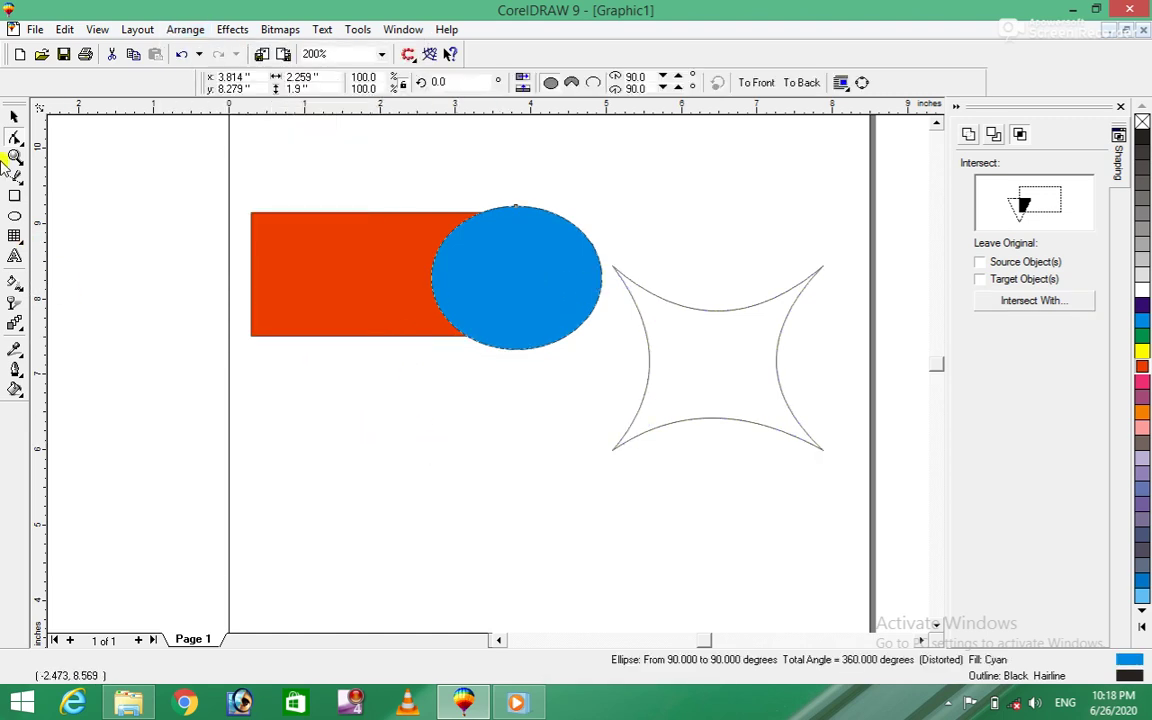
click(14, 197)
mouse_move(278, 366)
mouse_down()
mouse_move(505, 533)
mouse_move(546, 589)
mouse_up()
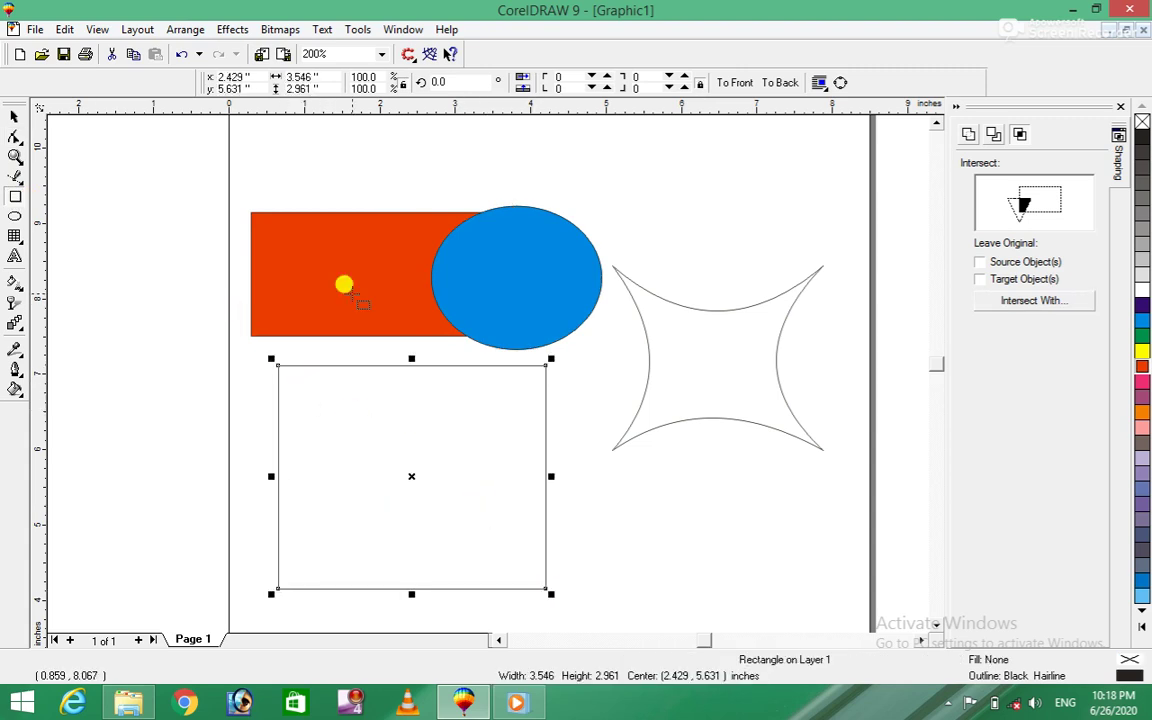
click(1140, 306)
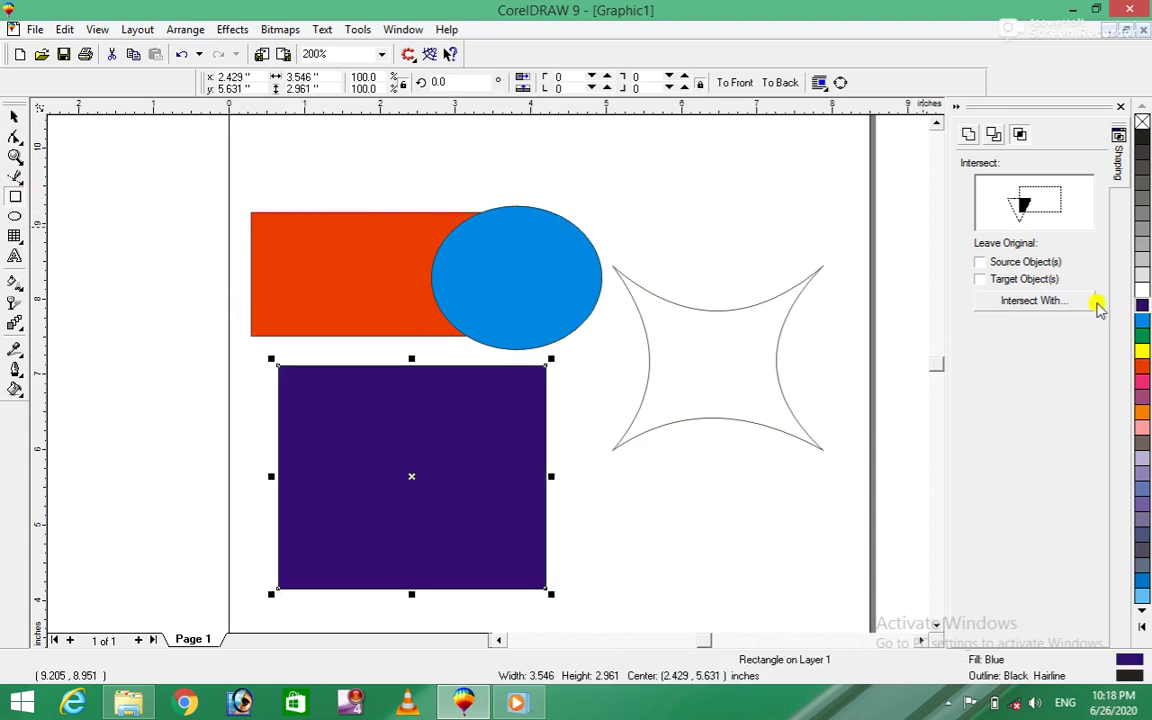
click(186, 30)
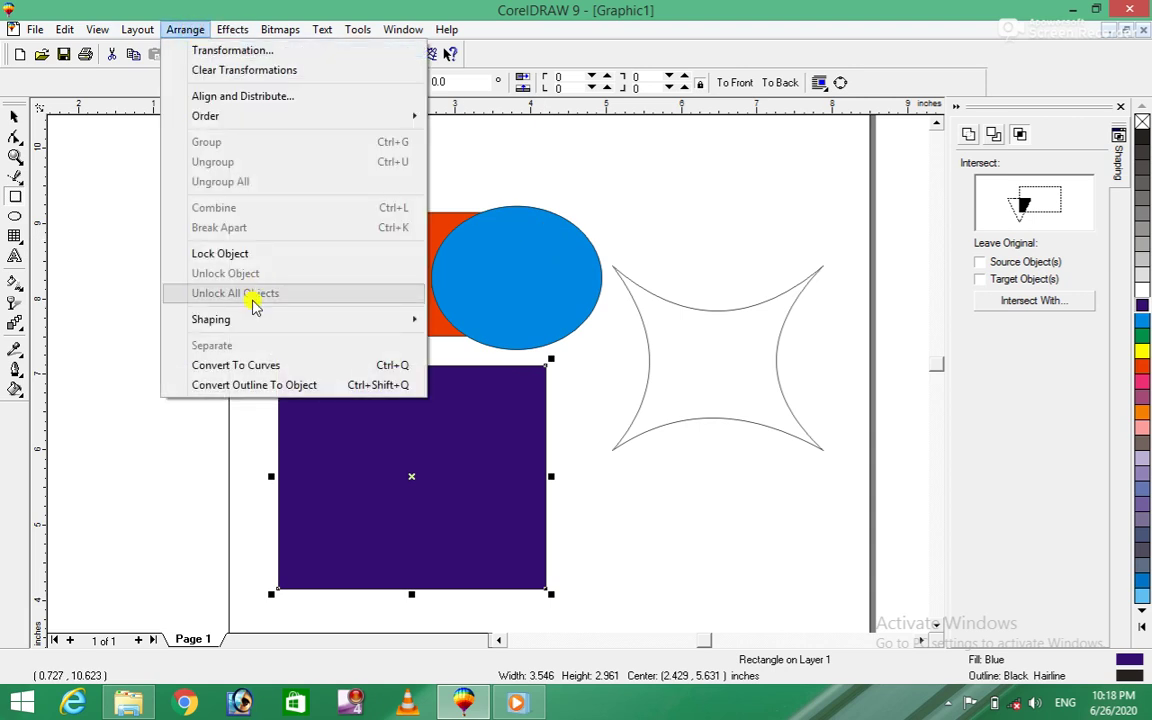
click(217, 387)
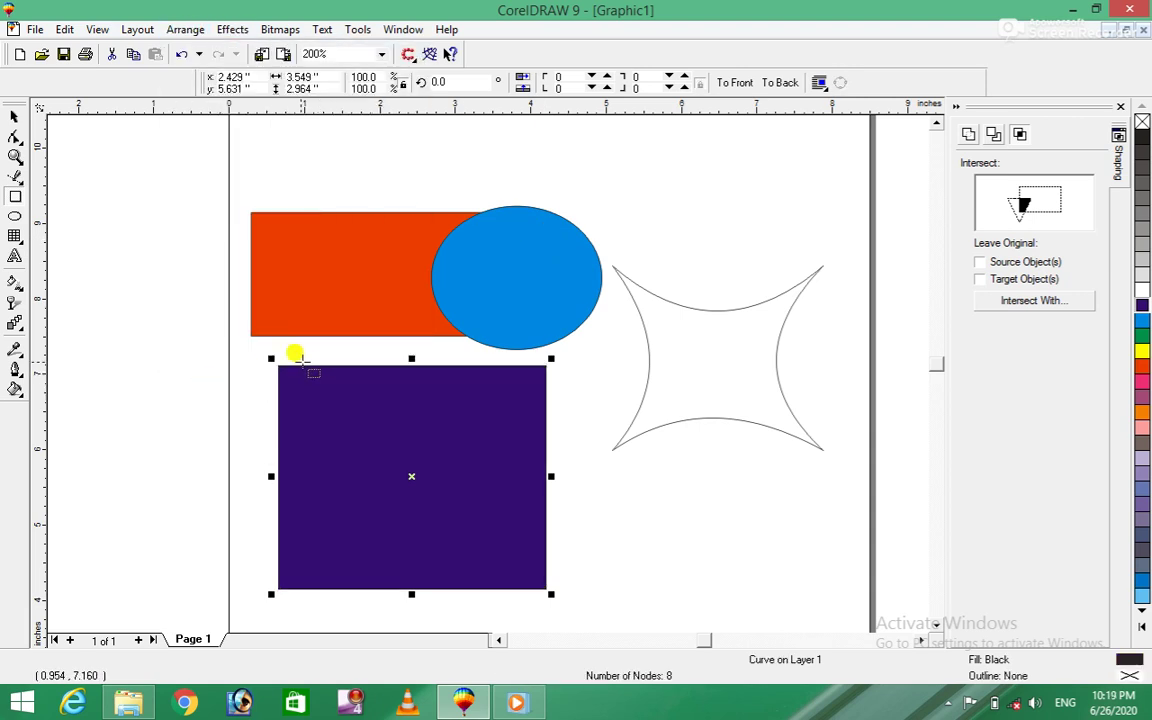
Step: Drag the outline object's four inner corner nodes inward to form an uneven black frame
click(15, 137)
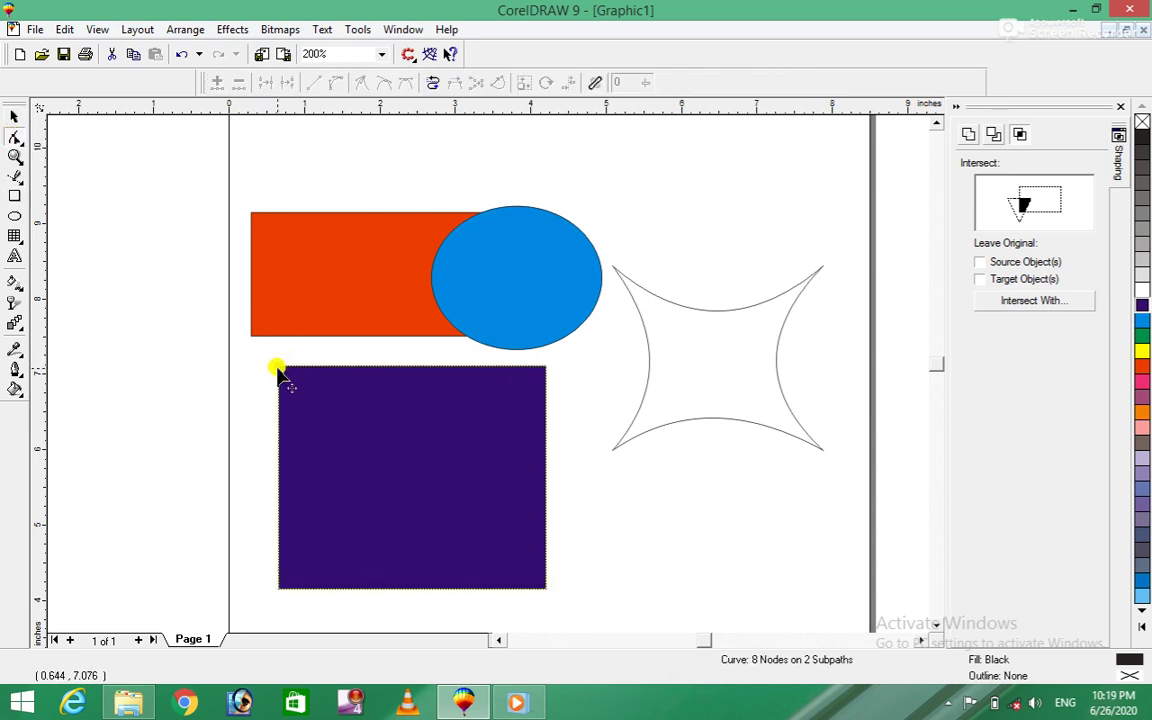
drag(278, 367, 295, 374)
drag(544, 372, 501, 375)
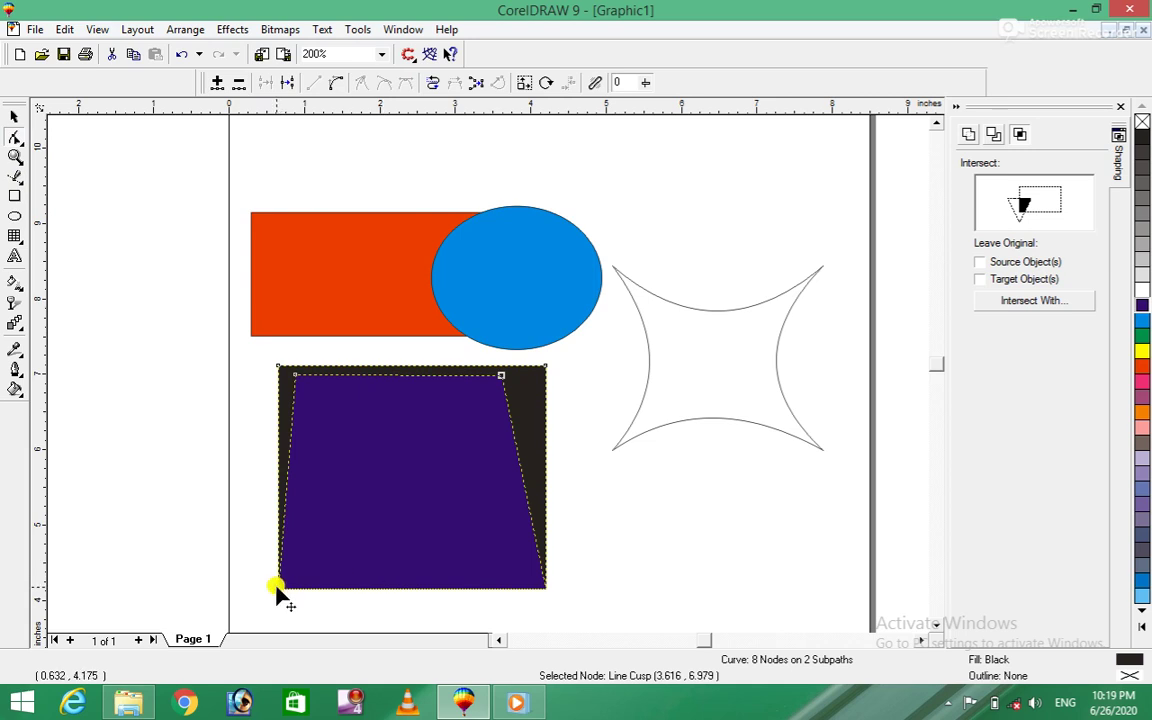
drag(279, 588, 290, 580)
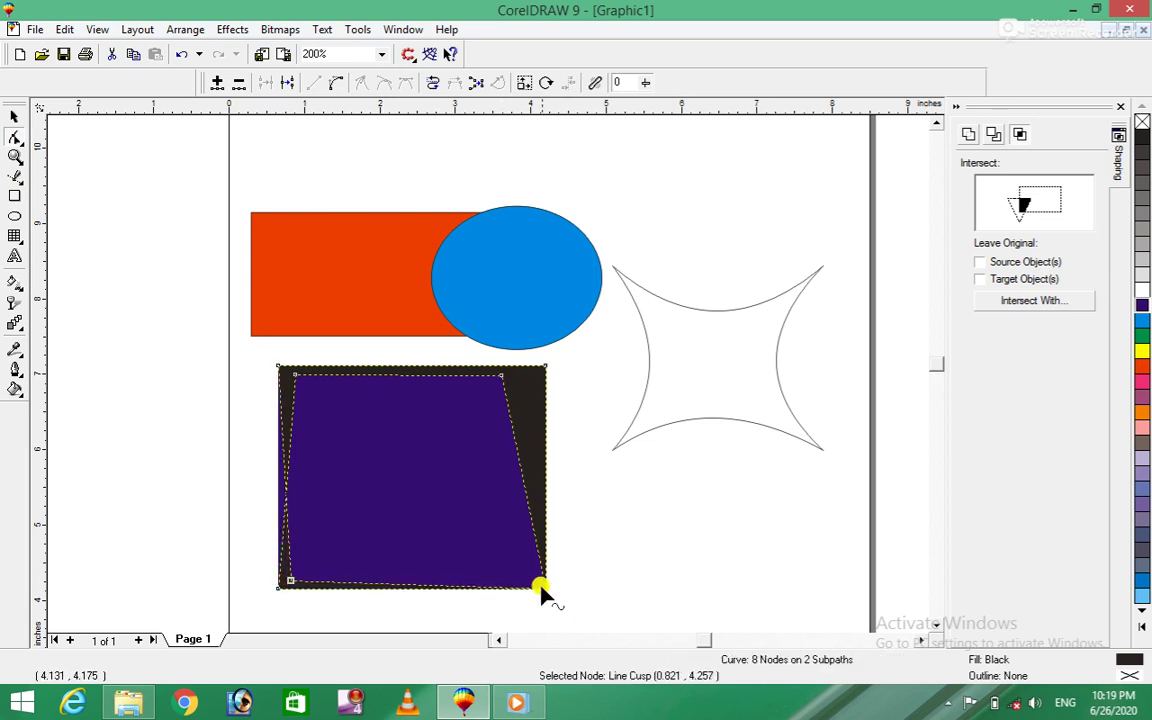
drag(540, 586, 524, 570)
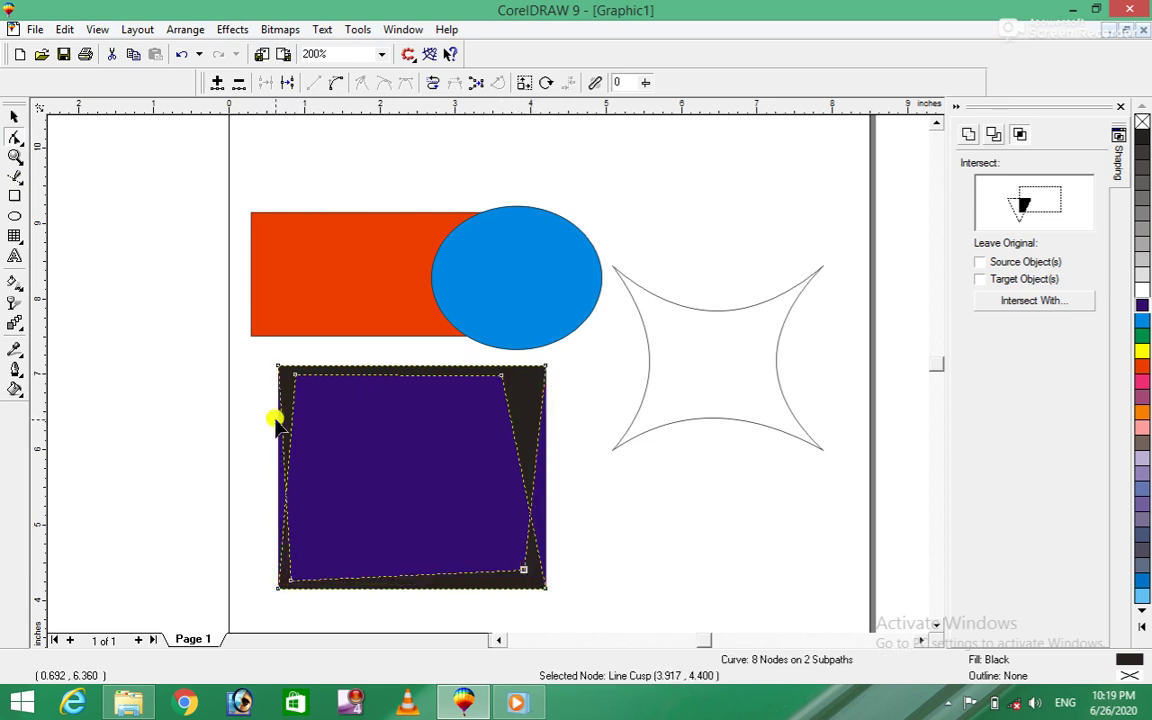
click(13, 117)
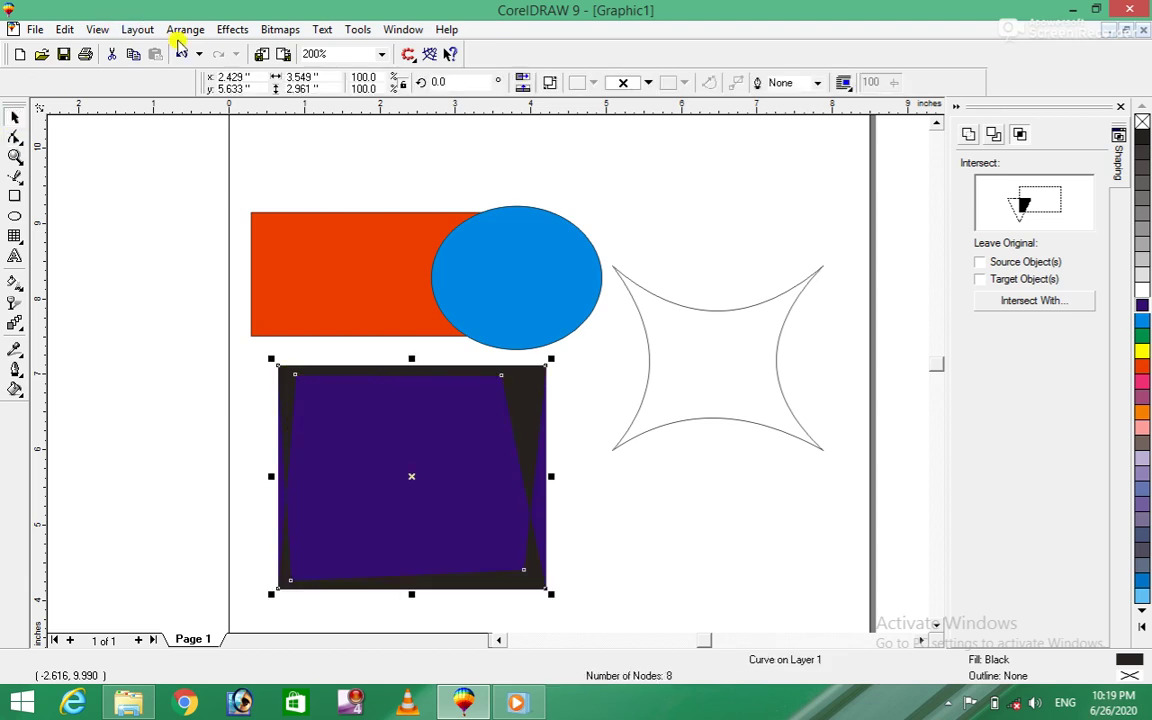
click(190, 318)
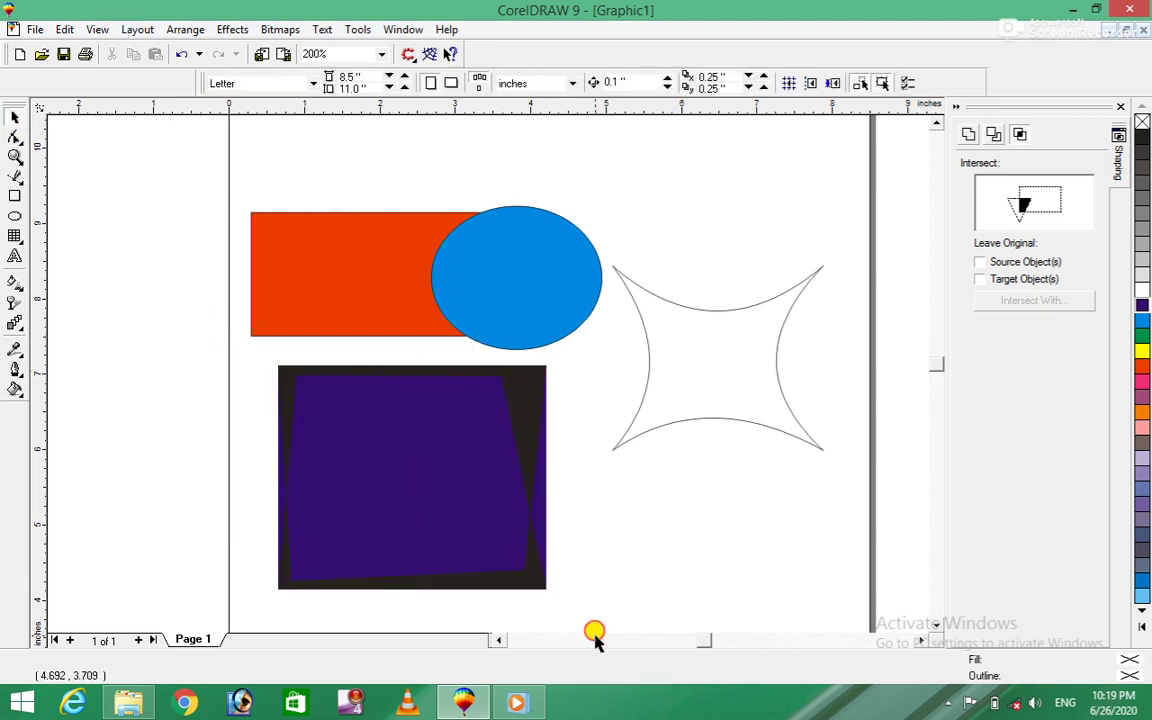
Step: Marquee-select the framed blue rectangle, then dismiss the Arrange menu
scroll(598, 615, down, 2)
drag(210, 250, 599, 558)
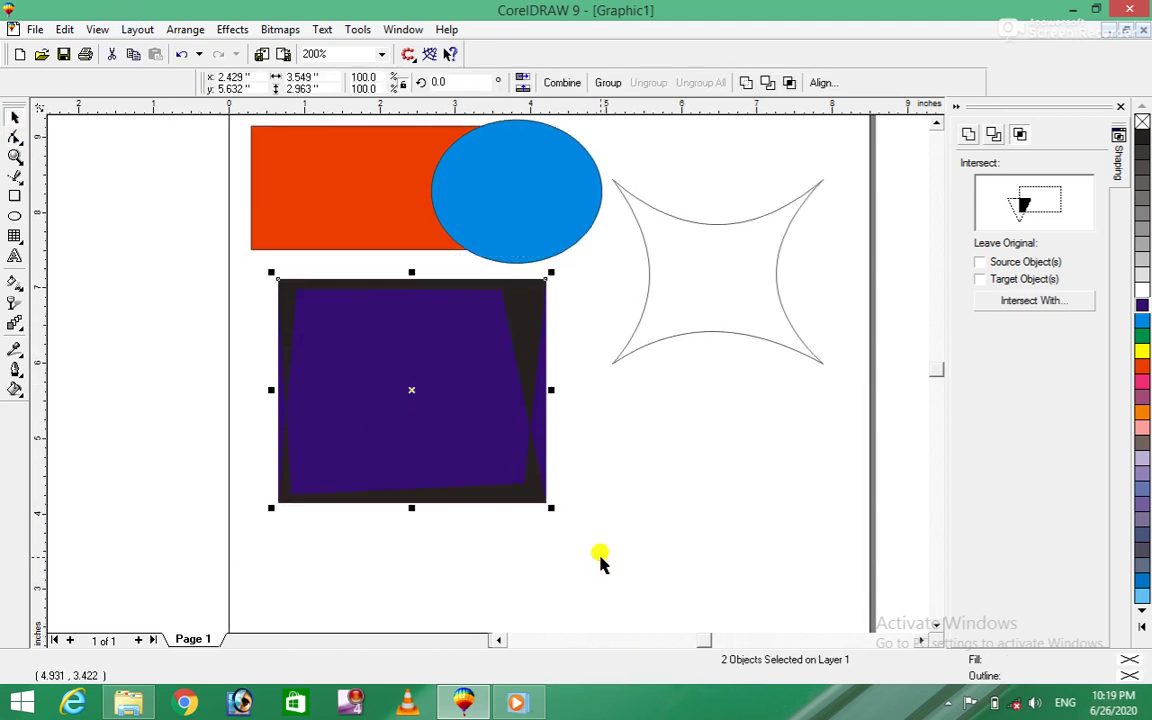
click(183, 30)
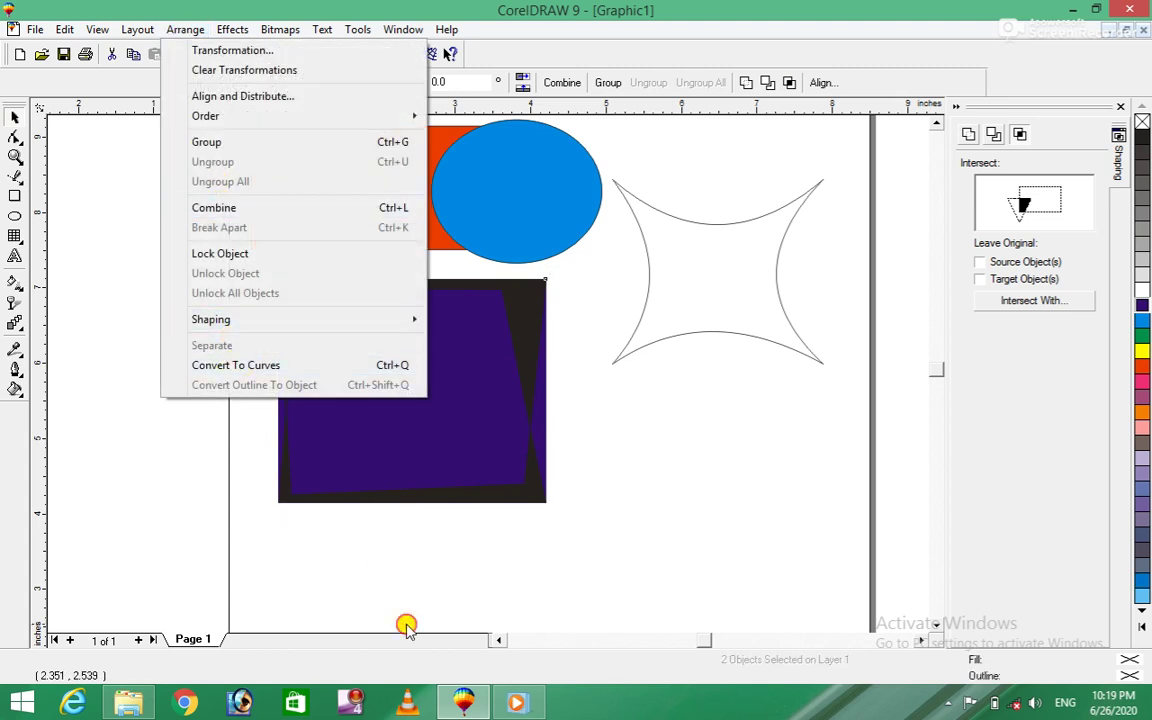
key(Escape)
Step: Move the blue rectangle aside to reveal the outline object, then return it beneath the frame
click(411, 396)
mouse_move(401, 378)
mouse_down()
mouse_move(481, 404)
mouse_move(637, 408)
mouse_move(731, 388)
mouse_up()
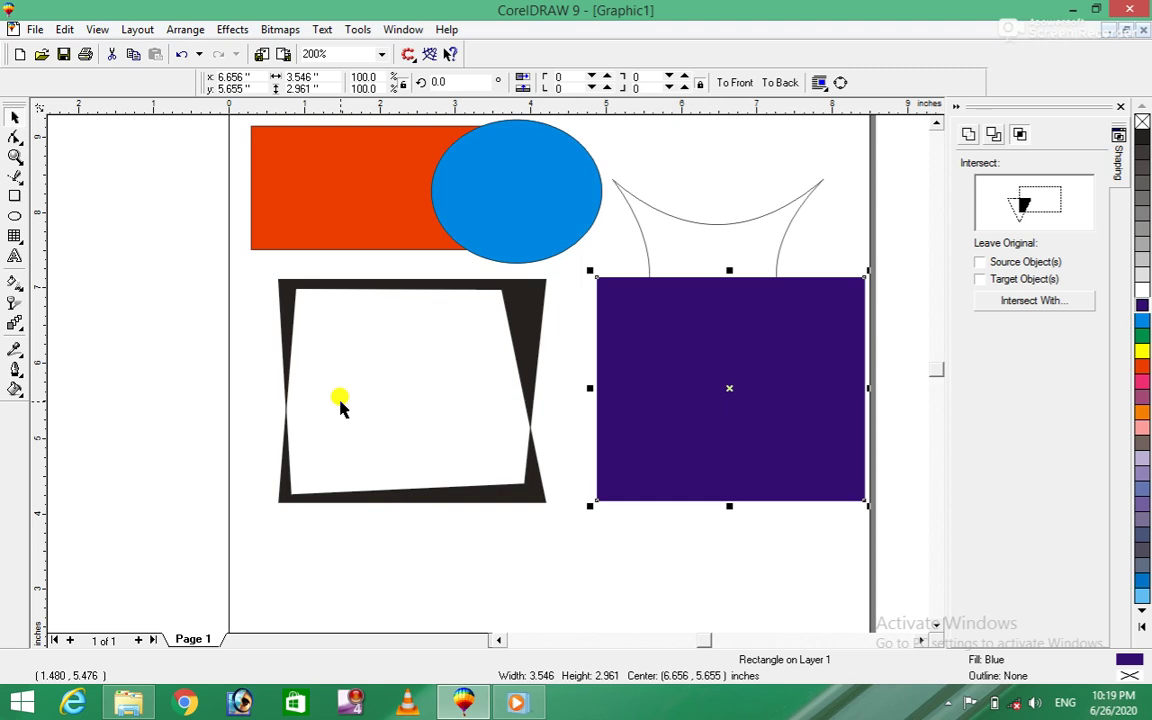
drag(728, 388, 409, 383)
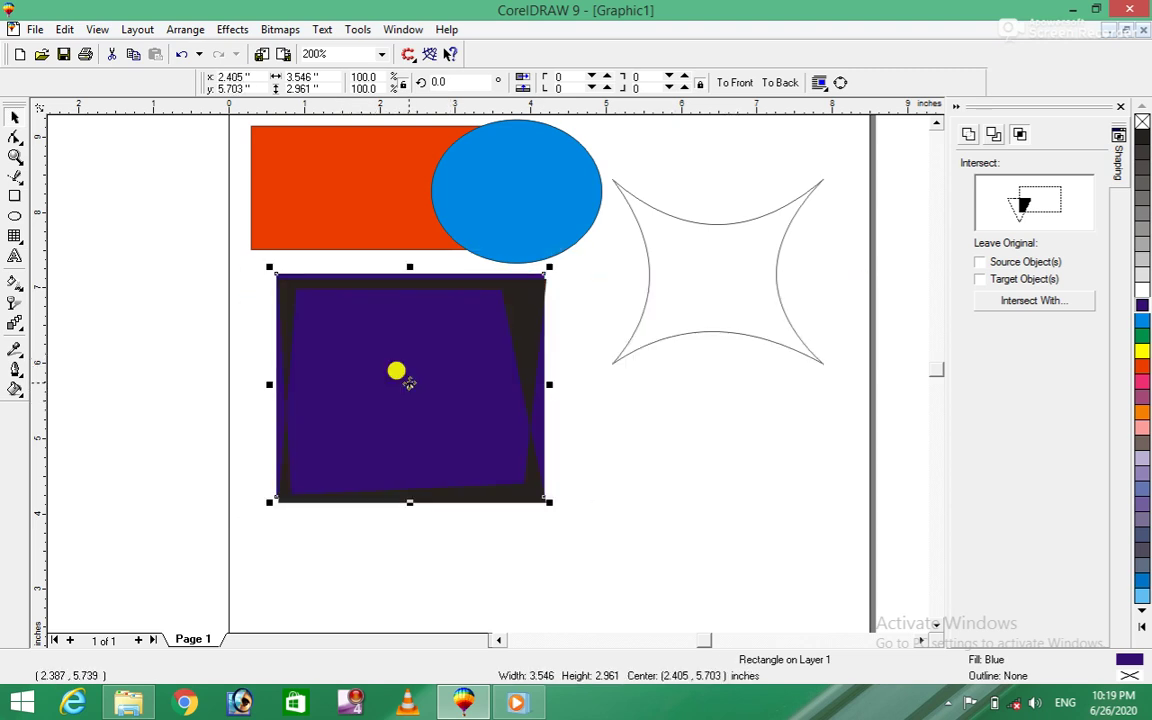
click(609, 429)
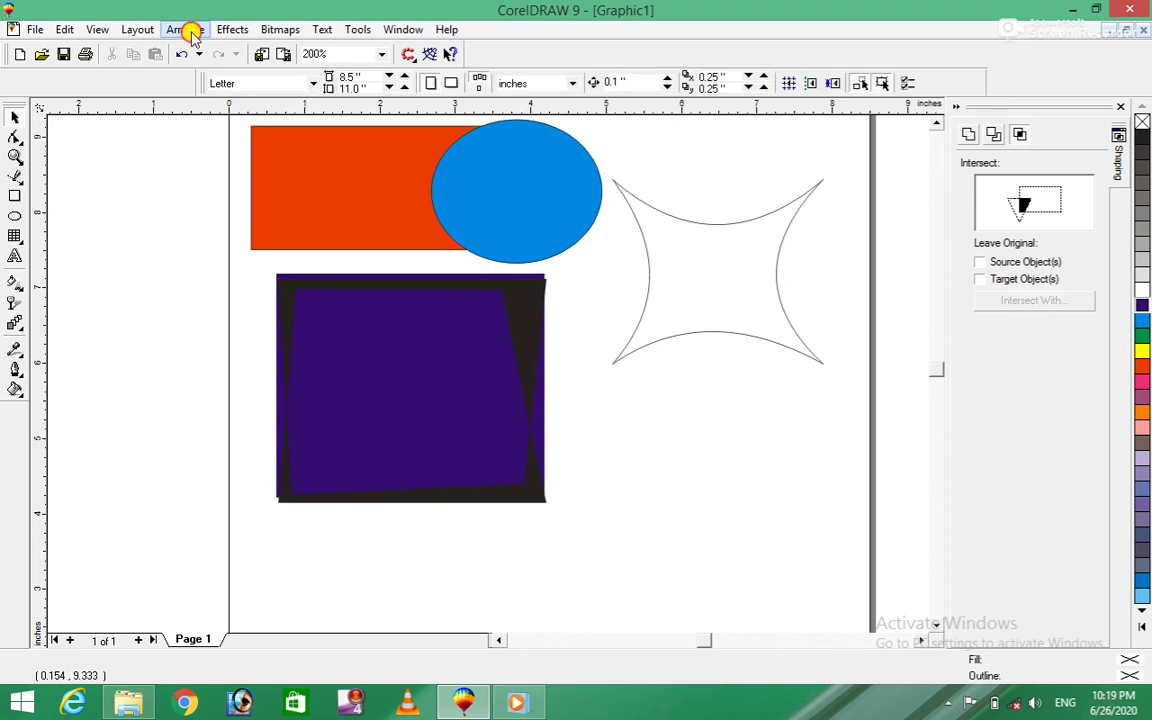
click(188, 30)
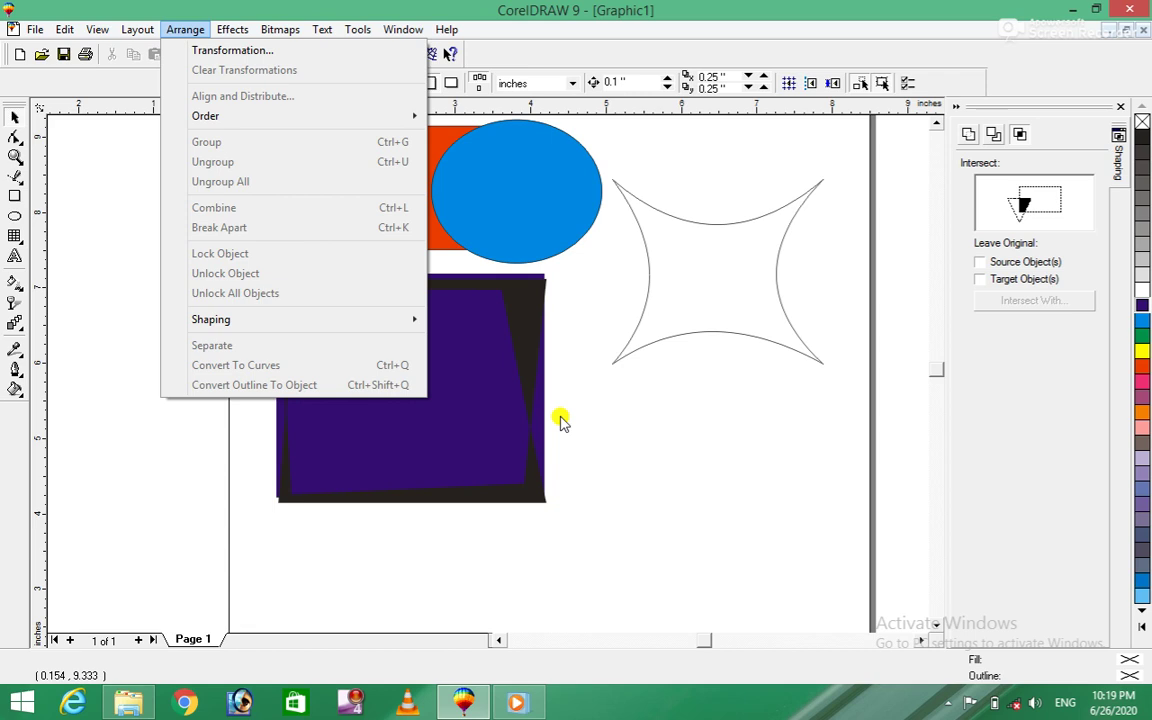
click(729, 413)
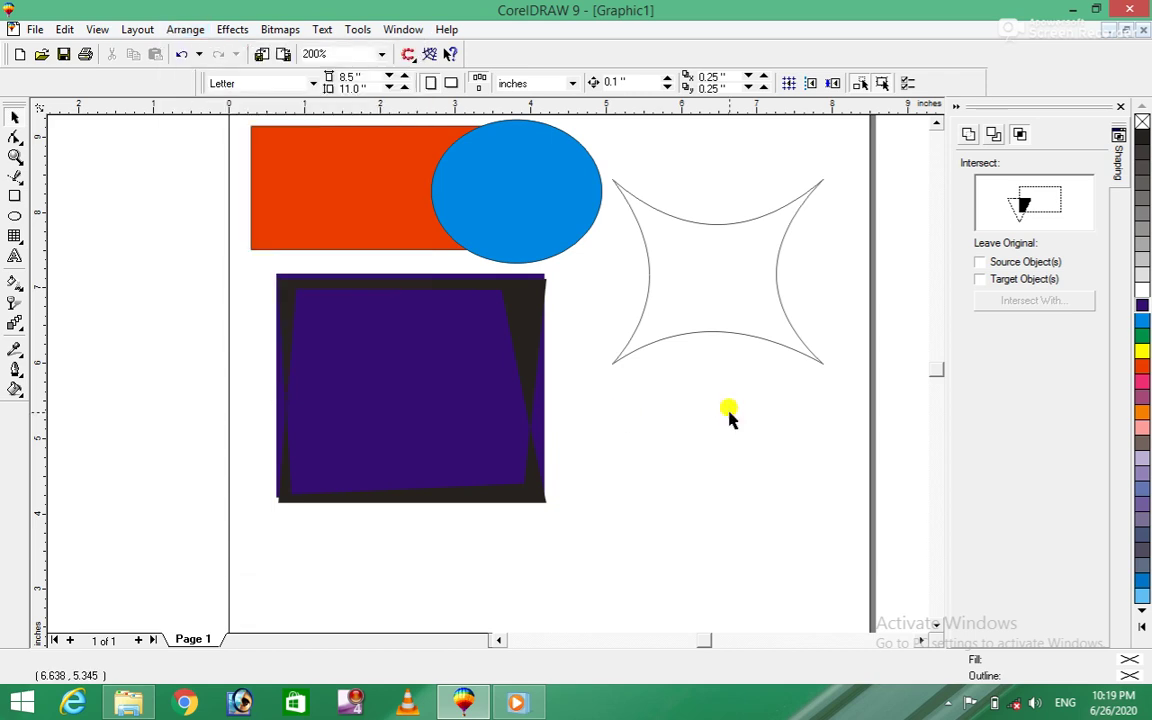